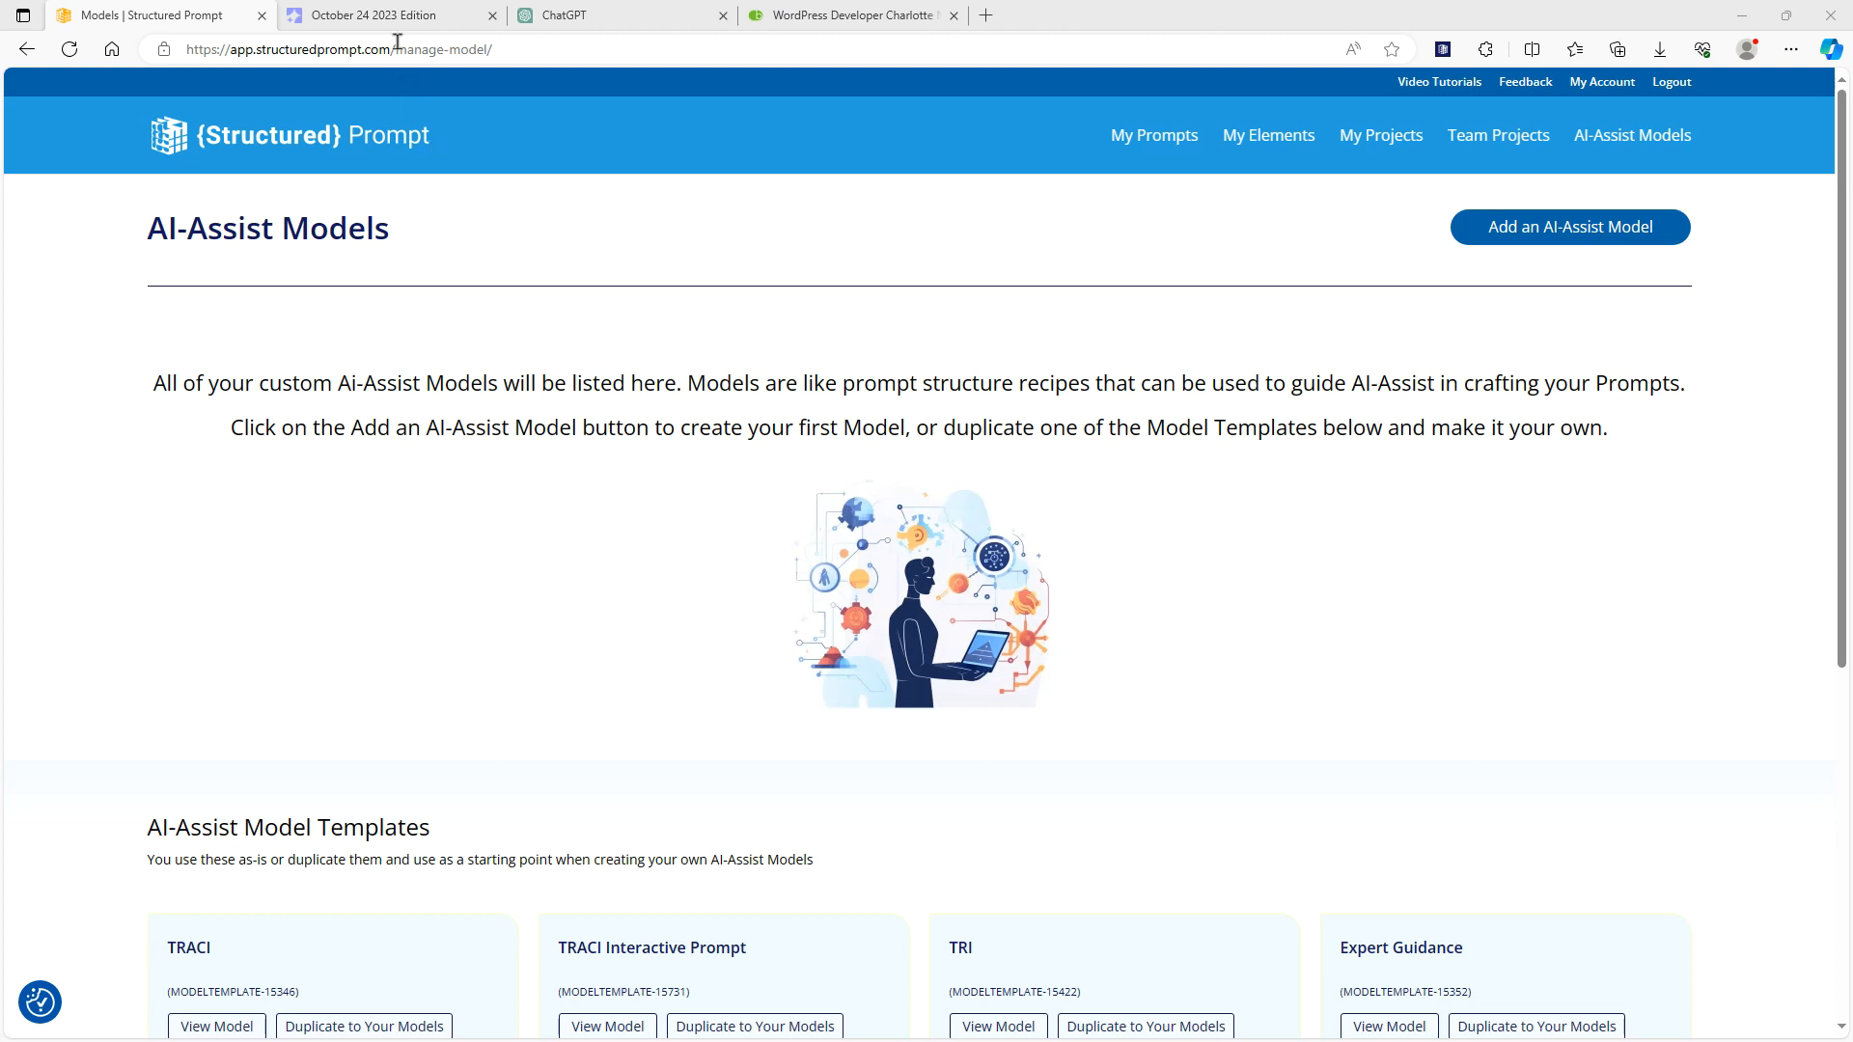
Switch to The AI Exchange newsletter and copy the opening "You are a world class TED Talk Coach" paragraph of the #StealOurPrompt prompt
{"action": "left_click", "coordinate": [386, 15]}
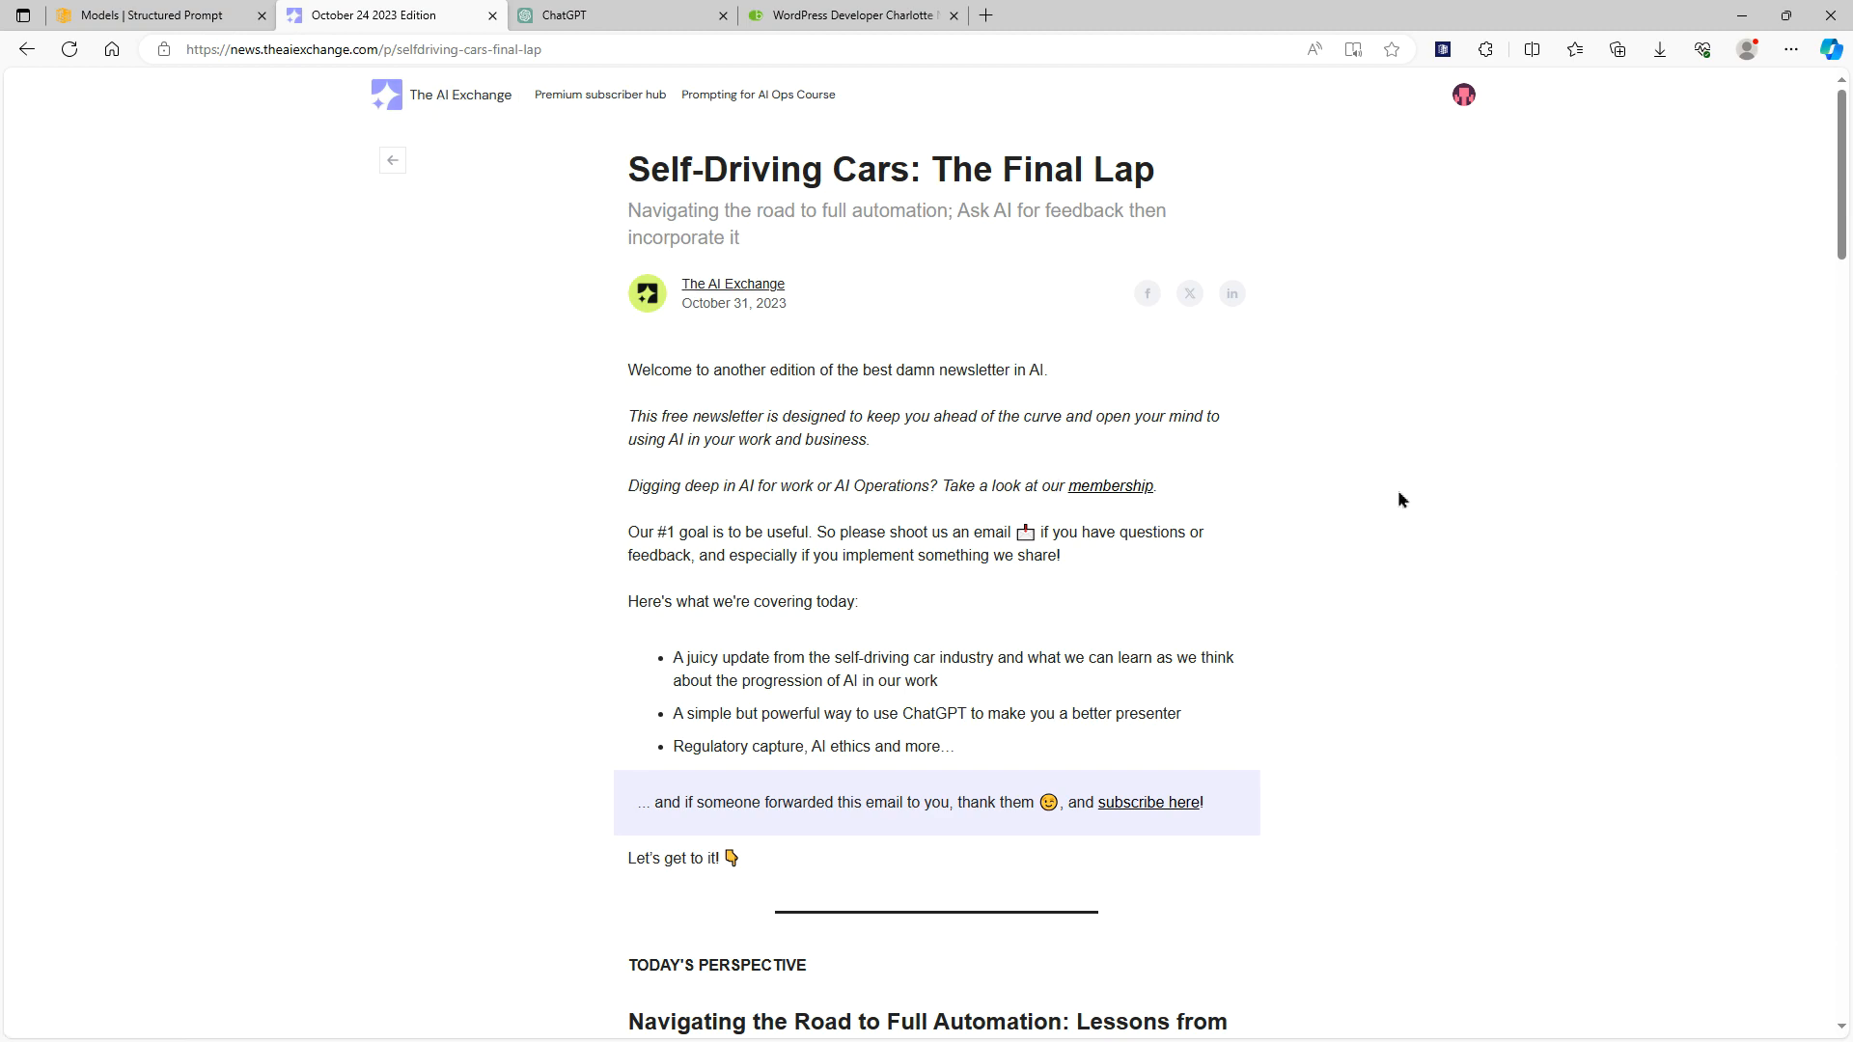
{"action": "scroll", "coordinate": [1403, 499], "scroll_direction": "down", "scroll_amount": 20}
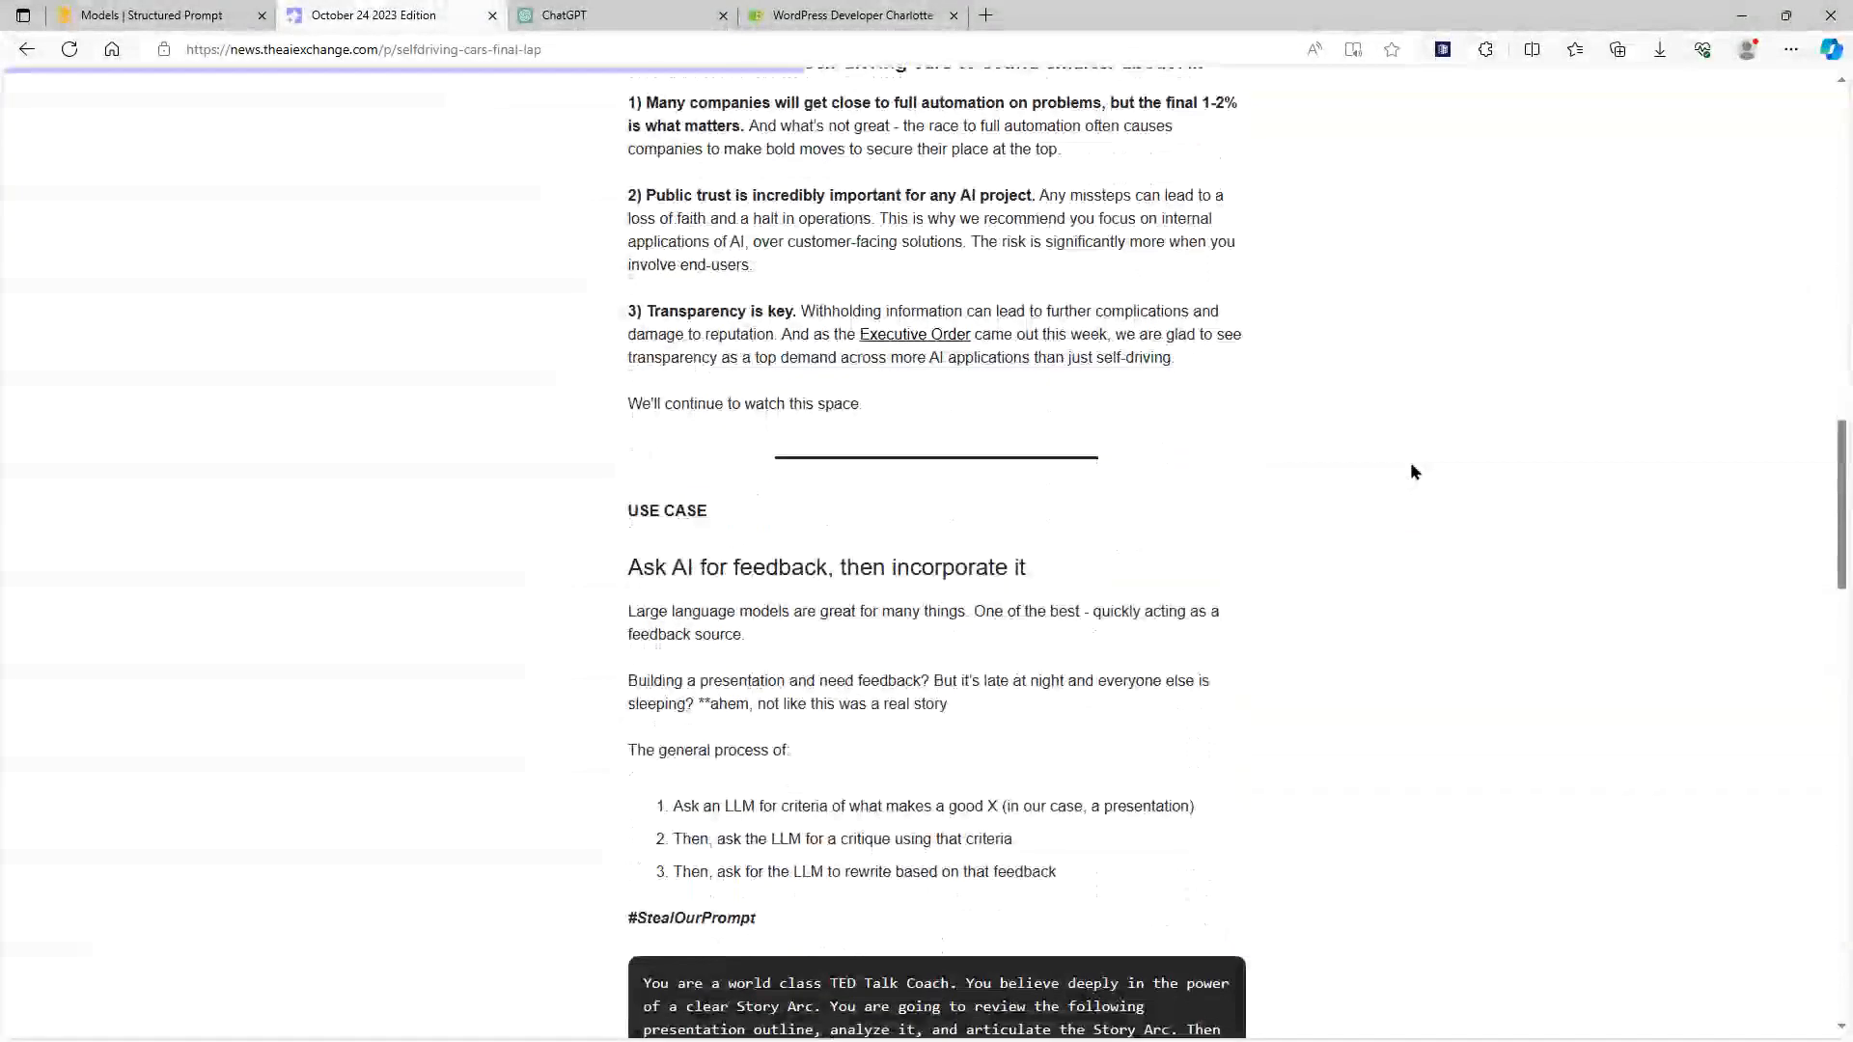
{"action": "scroll", "coordinate": [1410, 461], "scroll_direction": "down", "scroll_amount": 5}
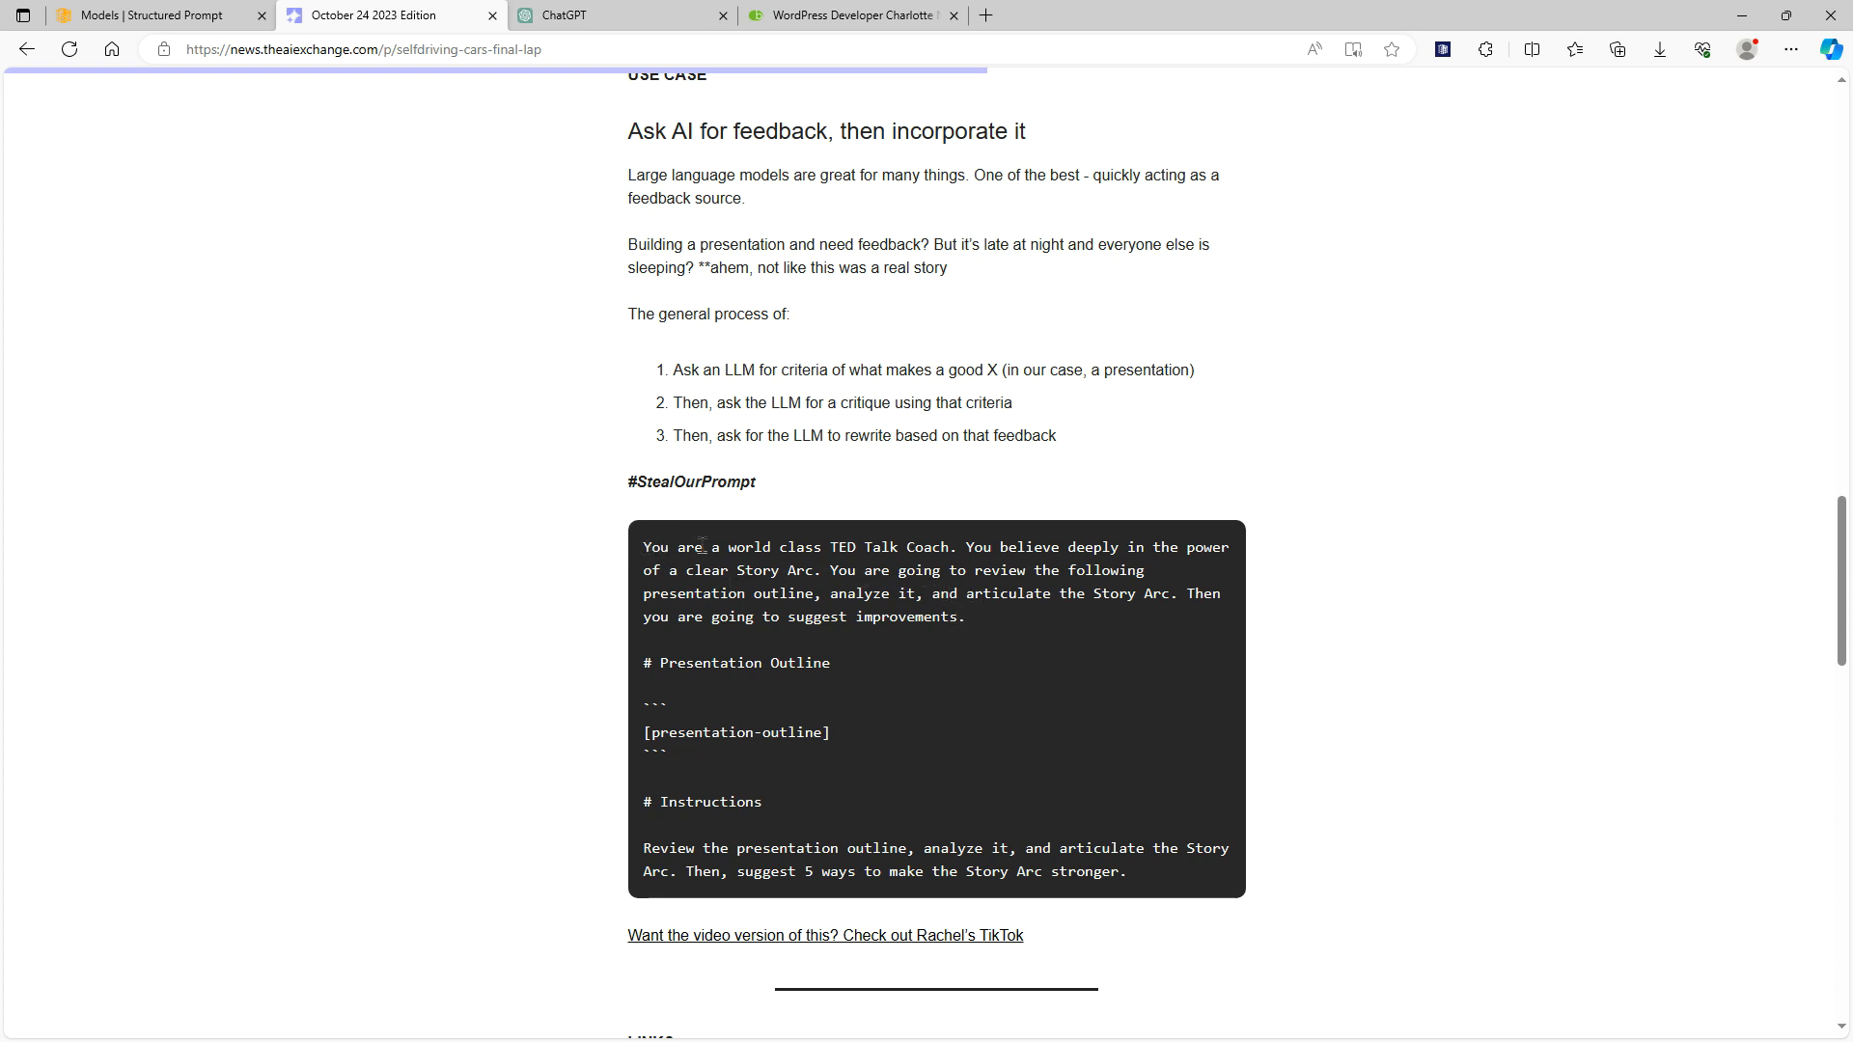
{"action": "left_click_drag", "start_coordinate": [973, 626], "coordinate": [645, 551]}
{"action": "key", "text": "ctrl+c"}
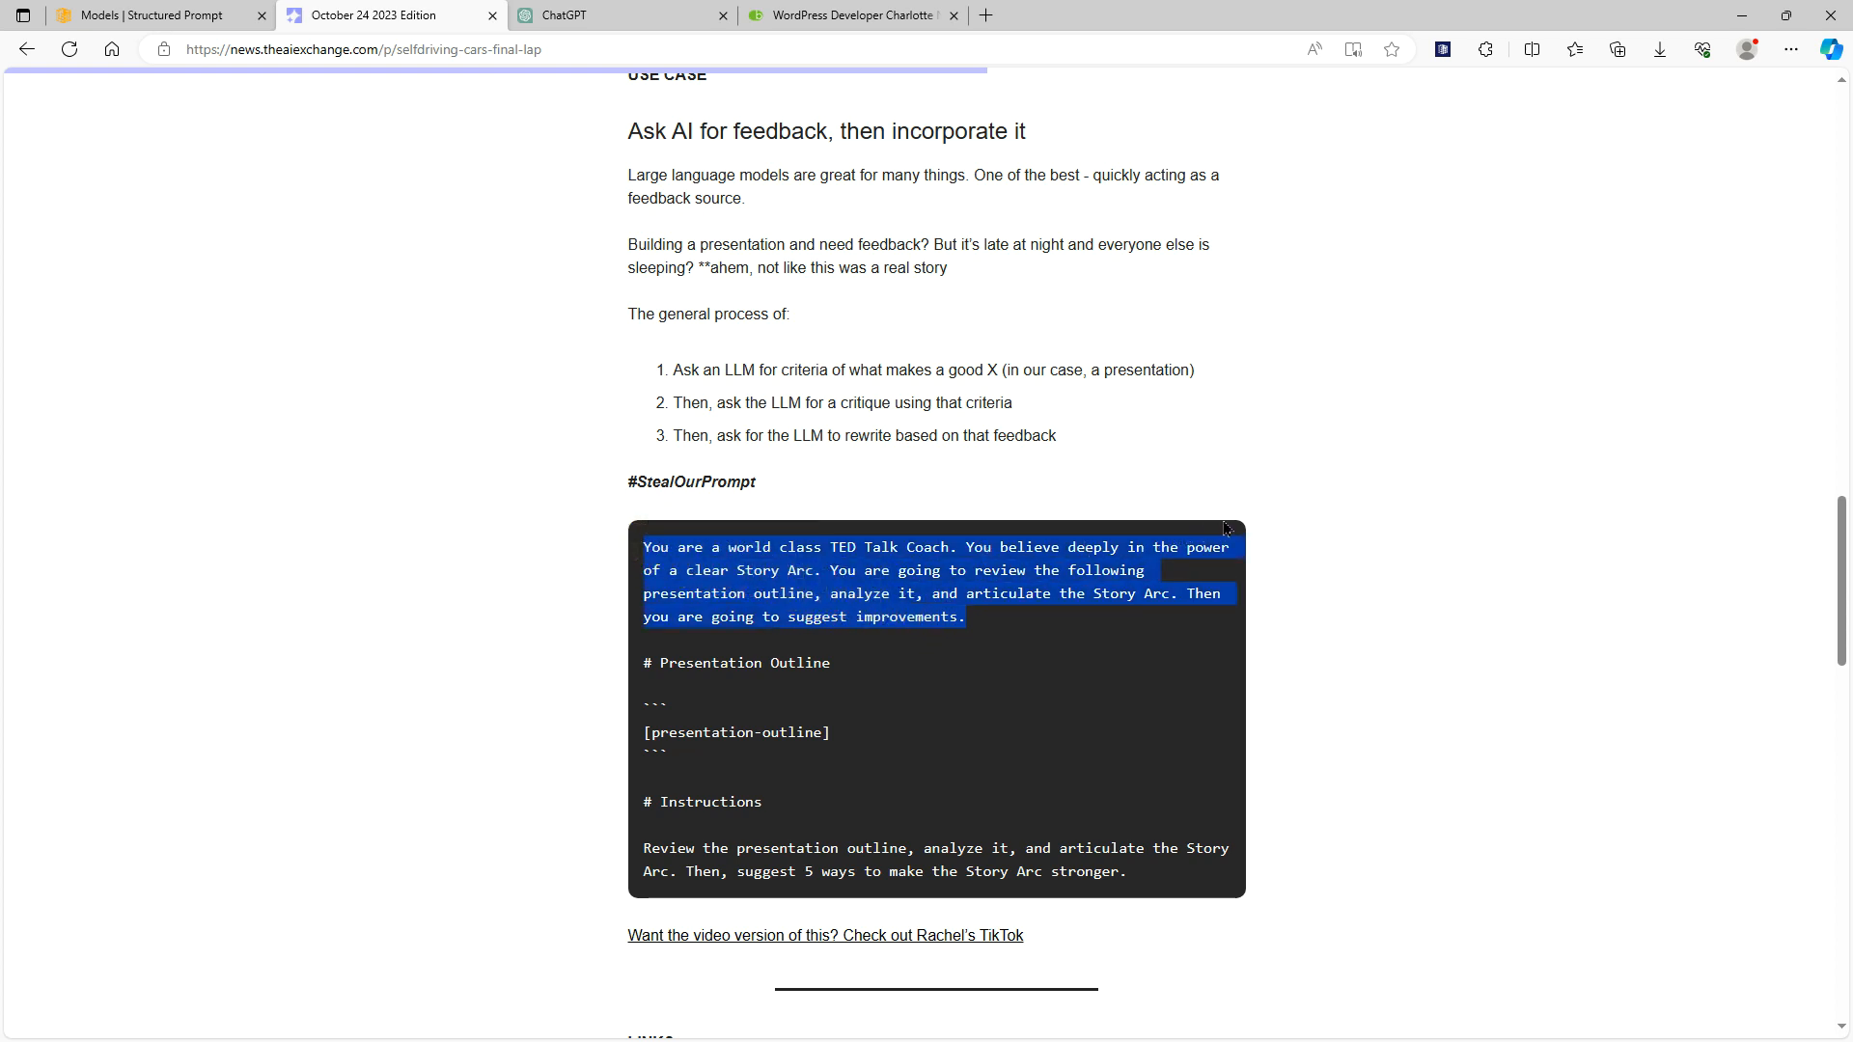
Switch to Structured Prompt and start a new AI-Assist model named "TED Talk Model"
{"action": "left_click", "coordinate": [181, 13]}
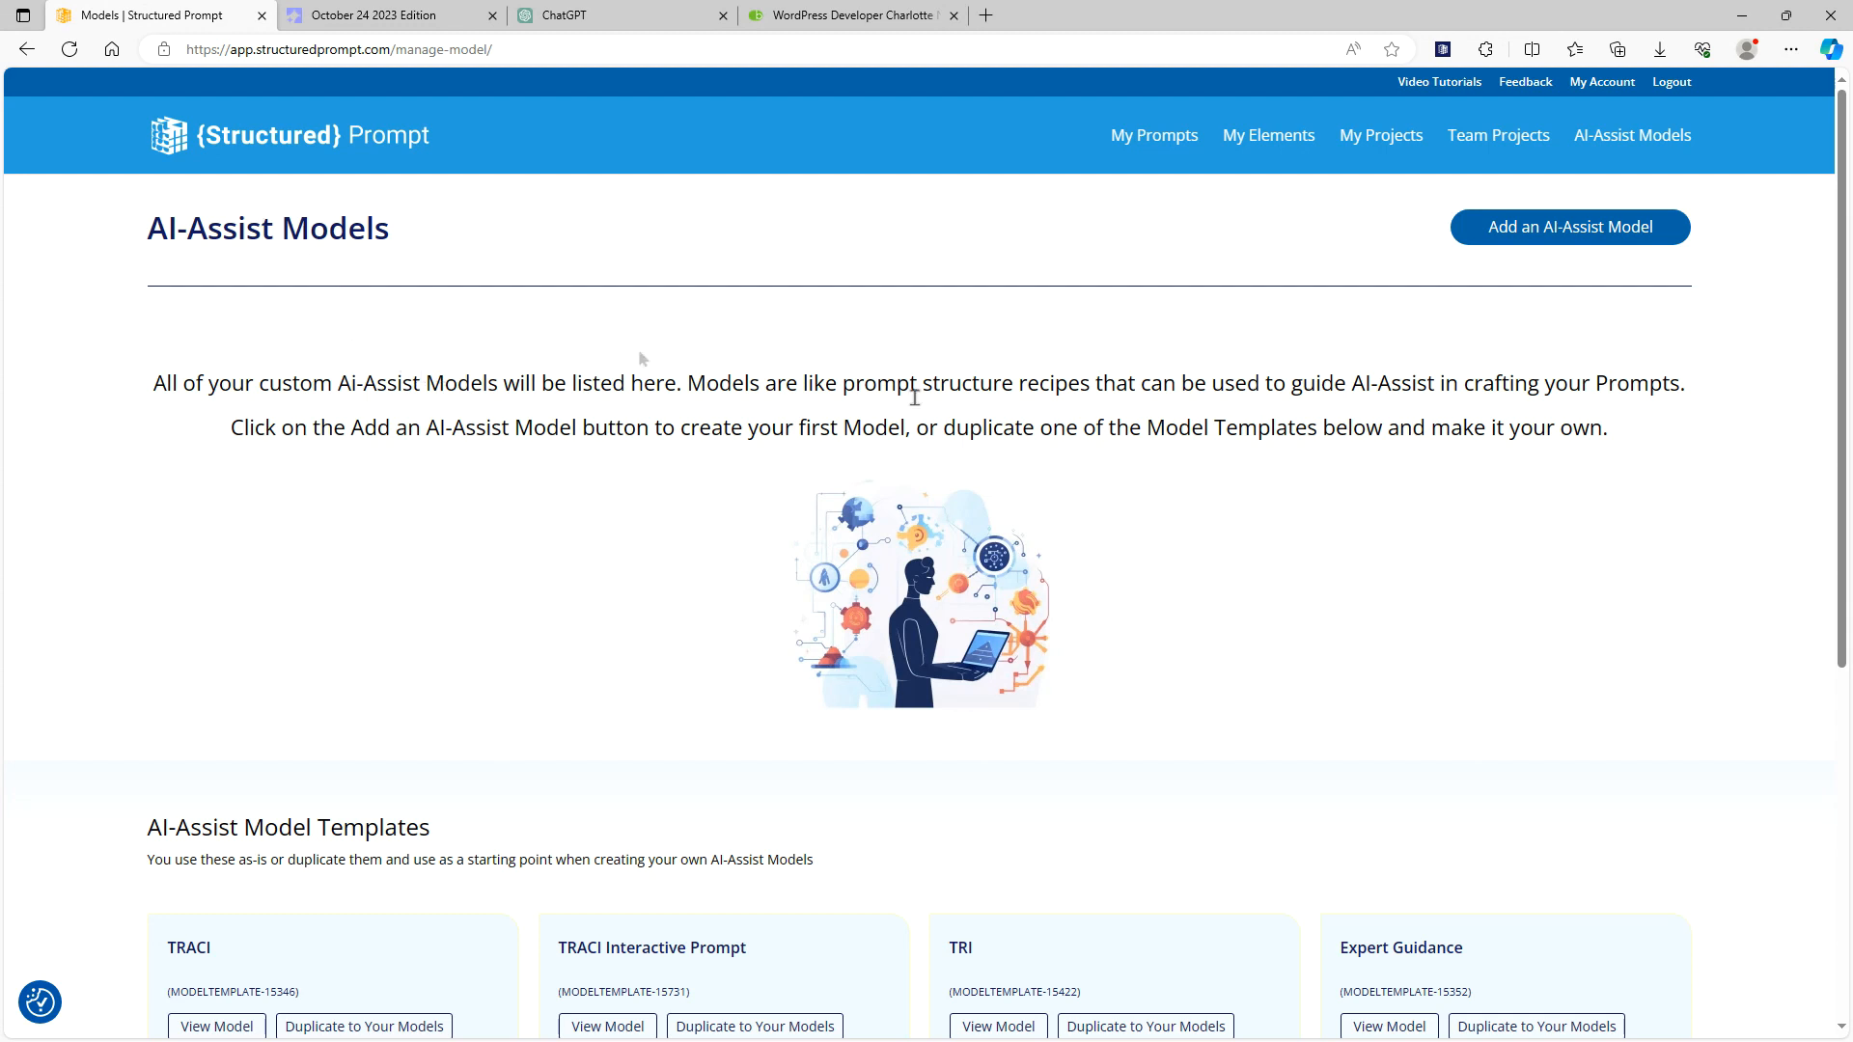
{"action": "left_click", "coordinate": [1543, 241]}
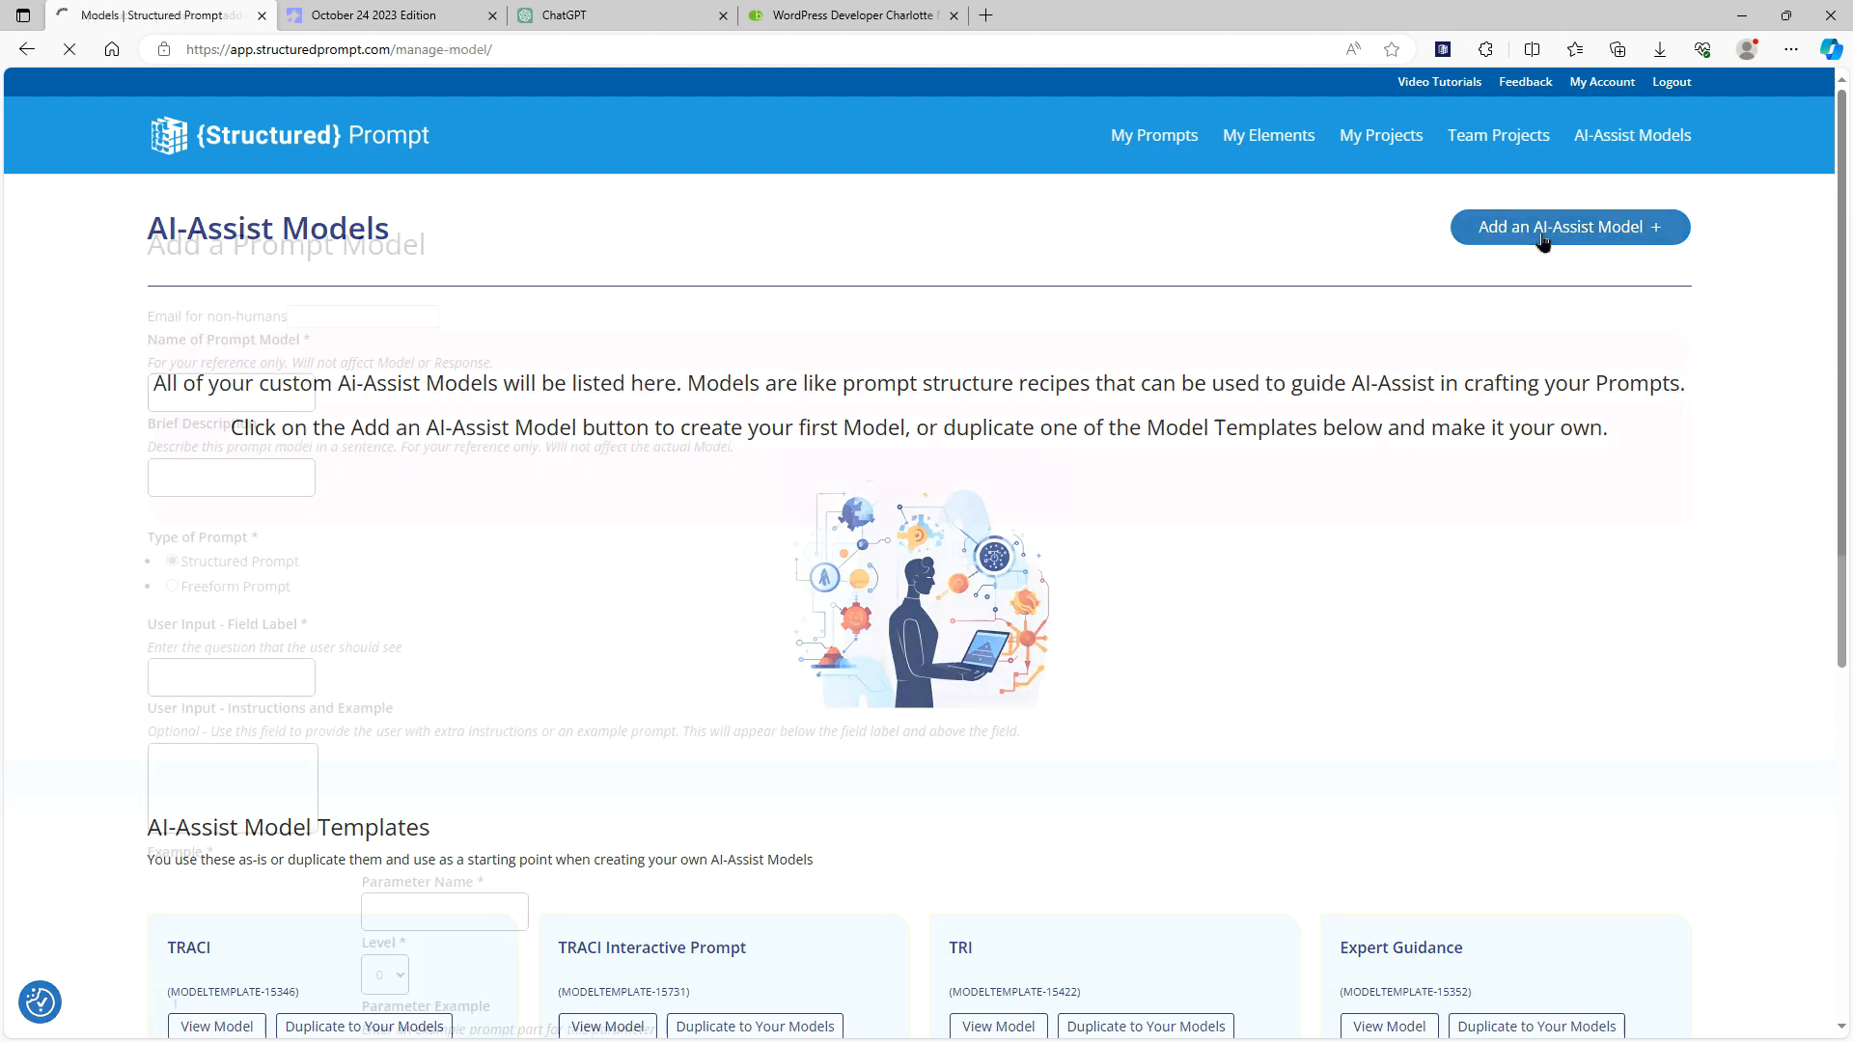
{"action": "left_click", "coordinate": [527, 404]}
{"action": "type", "text": "TED Talk Model"}
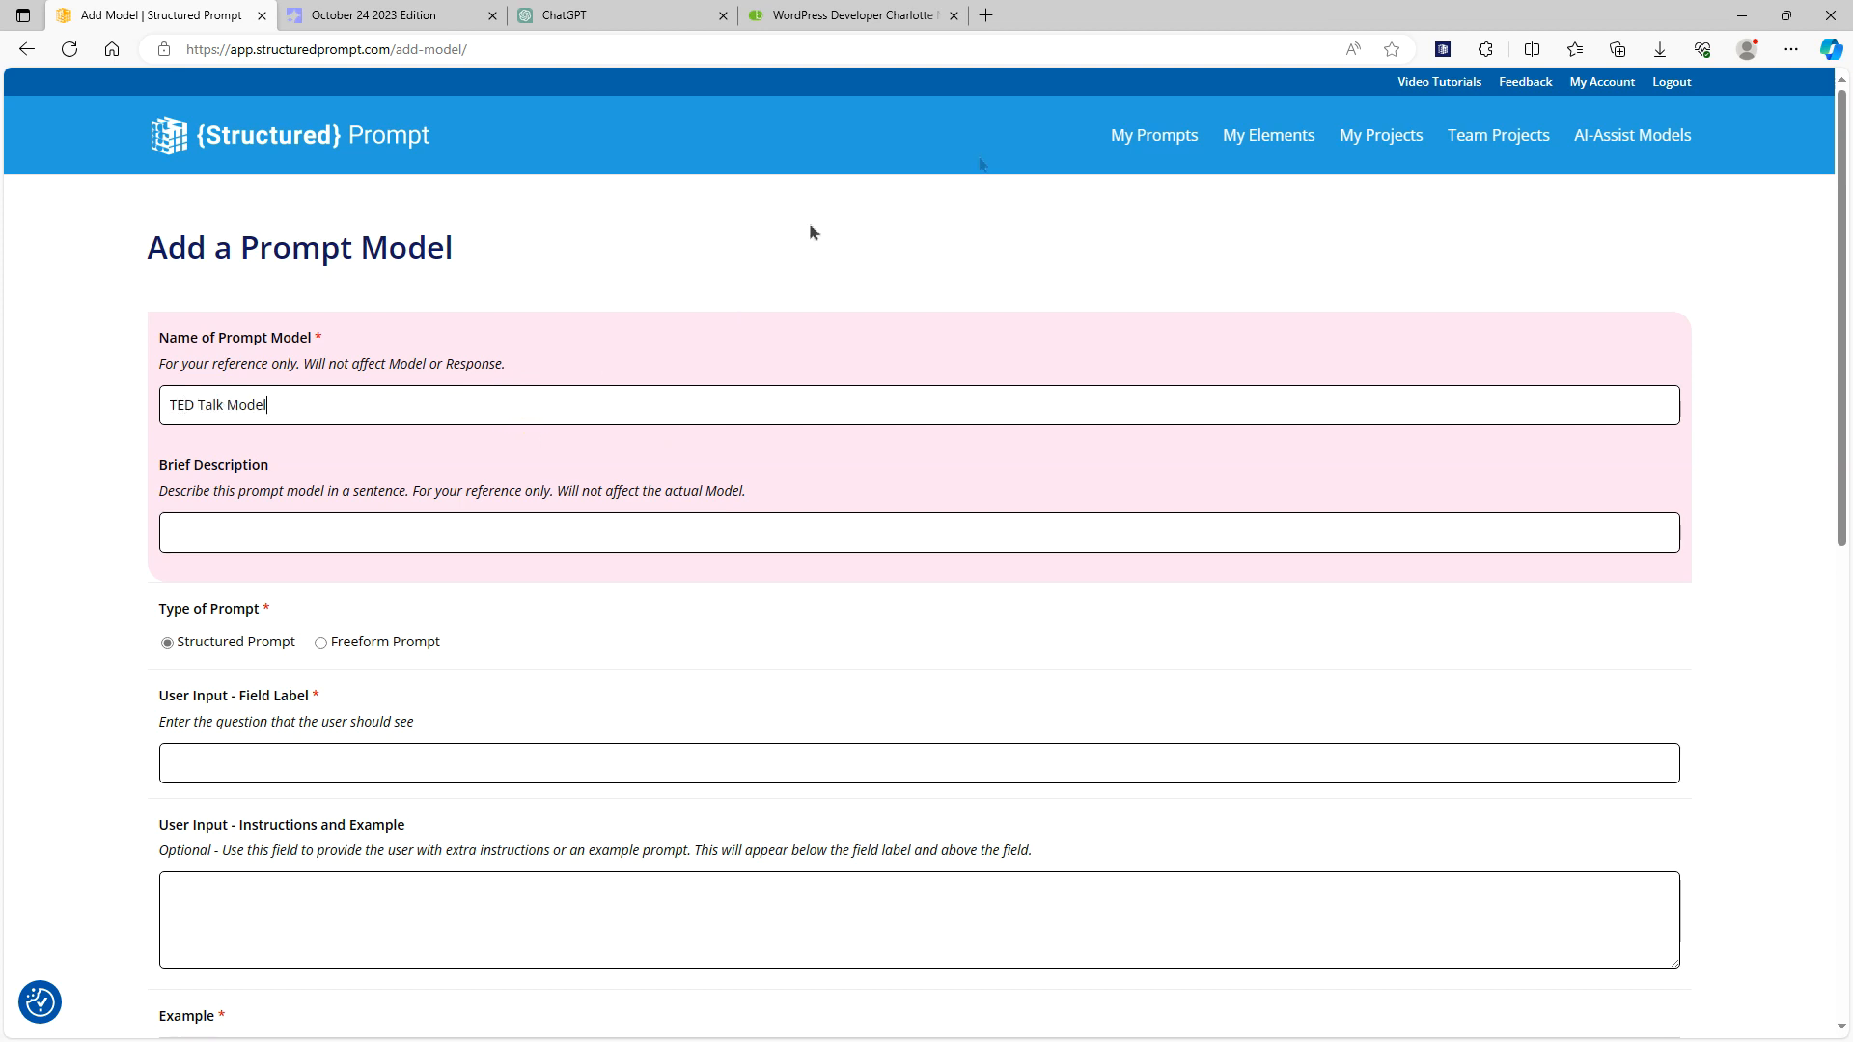
Name the first example parameter "Persona" and paste the copied TED Talk Coach paragraph as its example
{"action": "scroll", "coordinate": [826, 364], "scroll_direction": "down", "scroll_amount": 5}
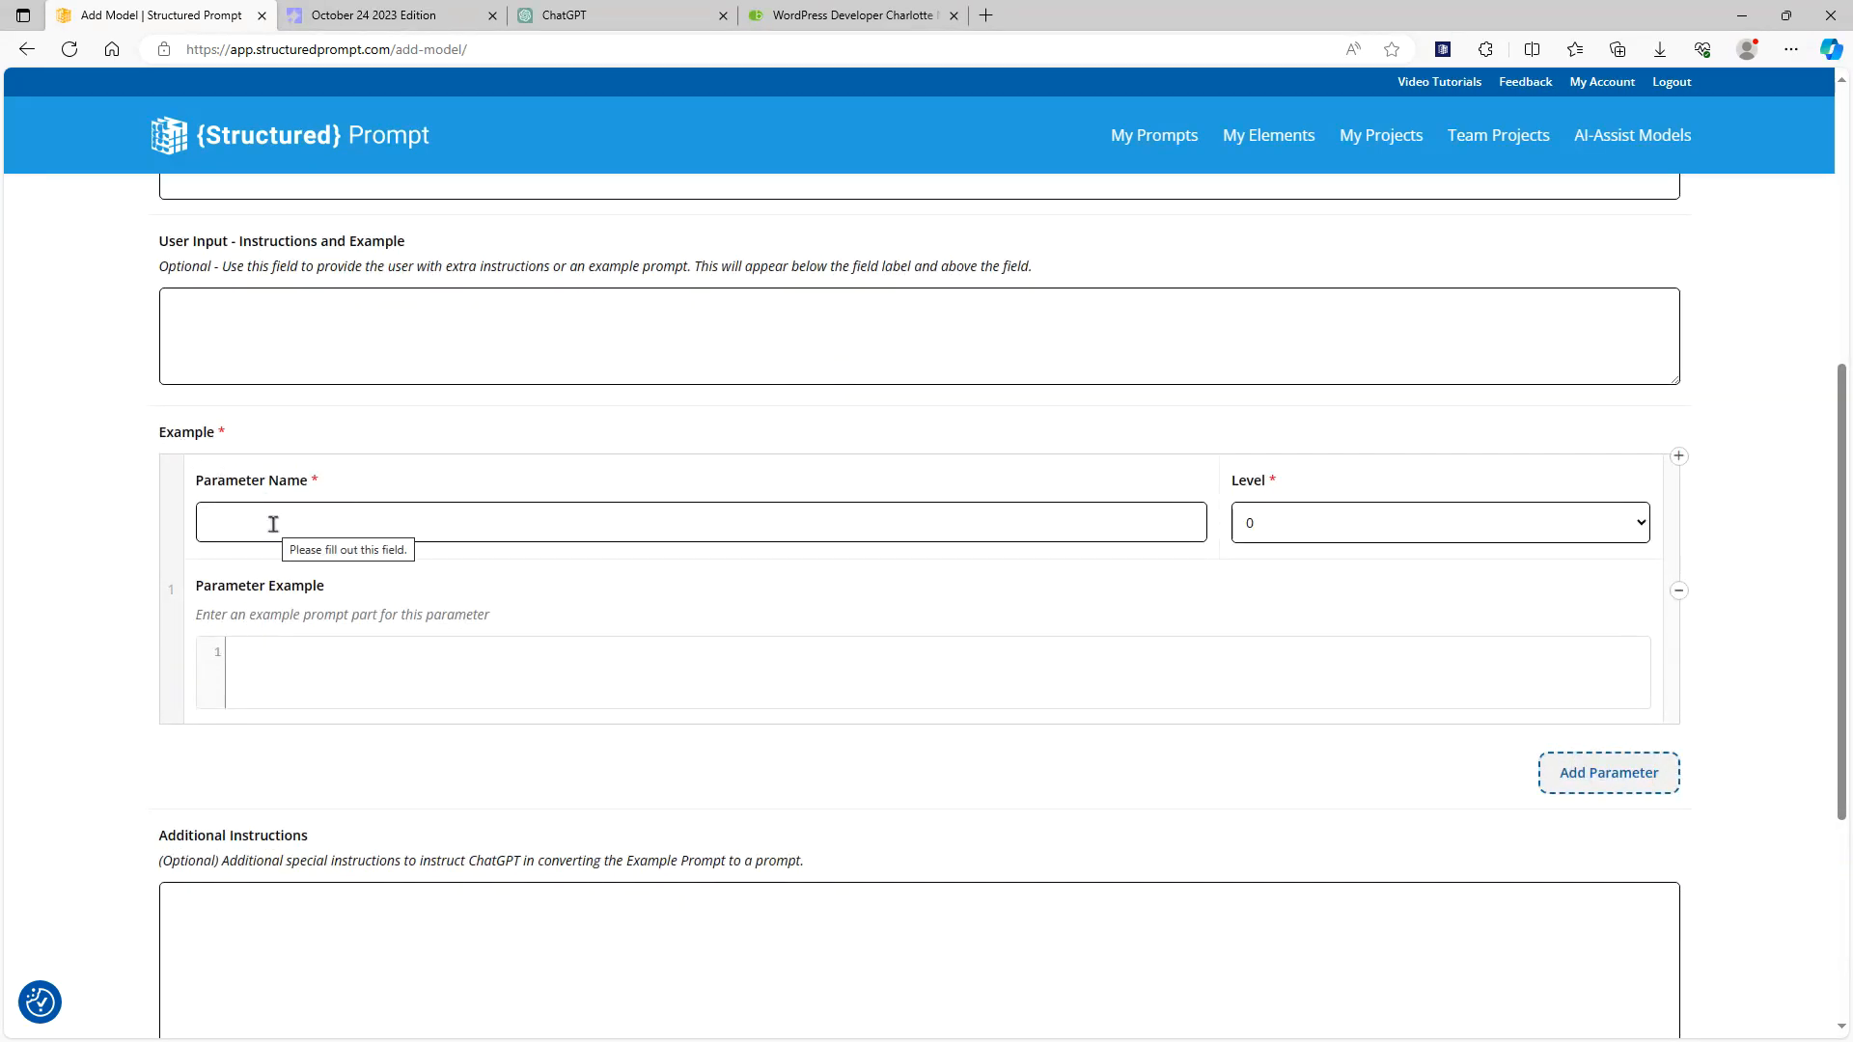
{"action": "left_click", "coordinate": [353, 519]}
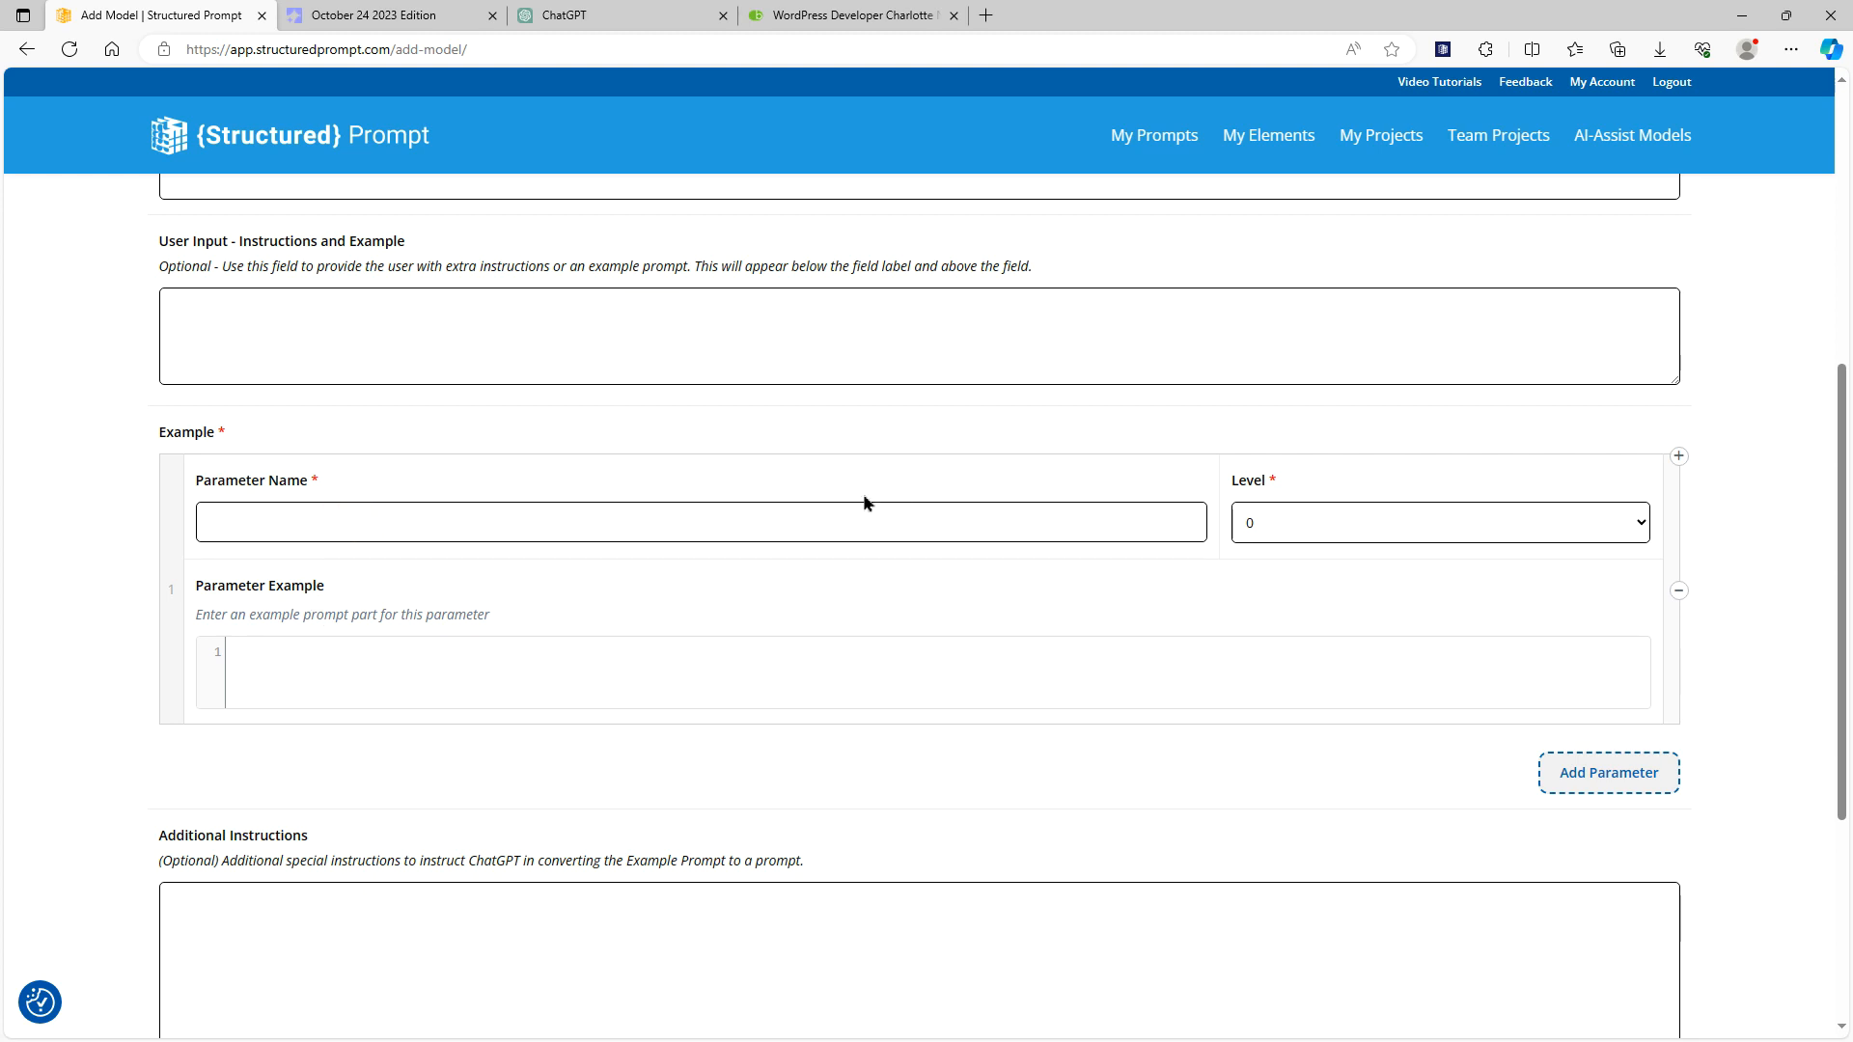
{"action": "type", "text": "Persona"}
{"action": "left_click", "coordinate": [458, 658]}
{"action": "key", "text": "ctrl+v"}
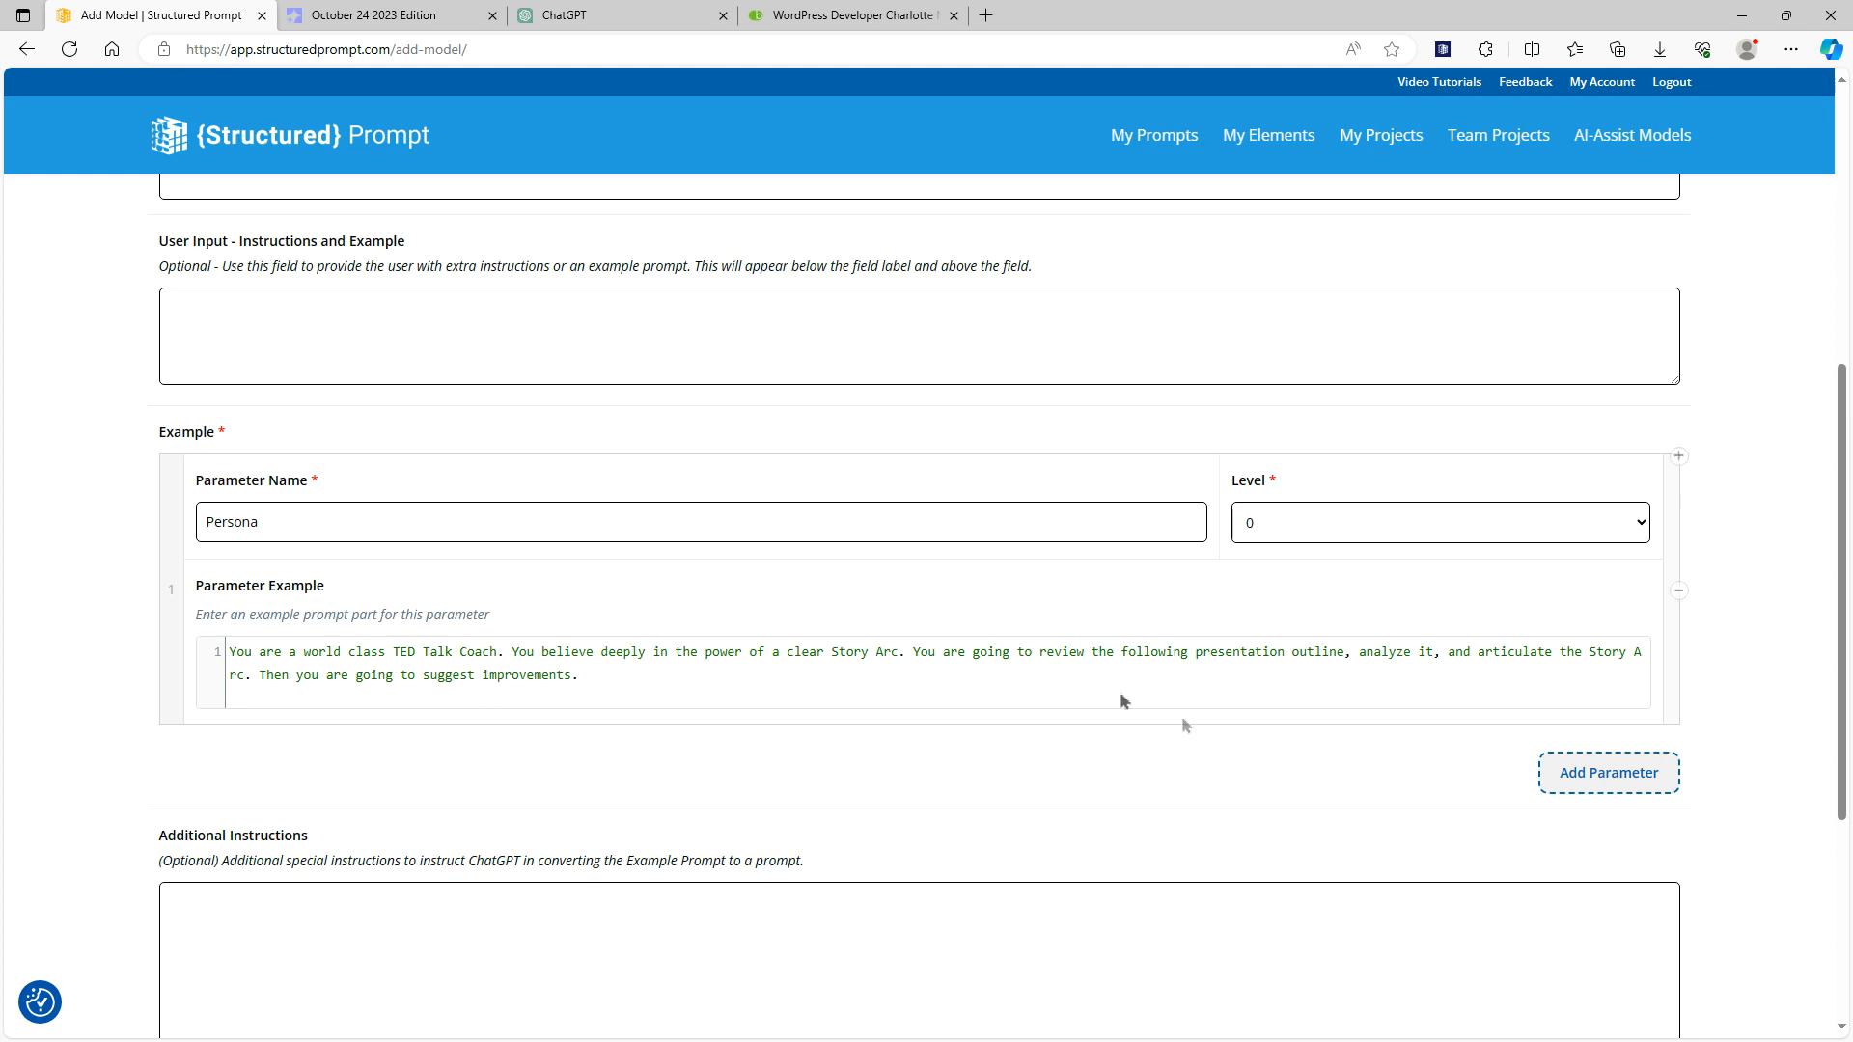
Add a second parameter named "Instructions", using the newsletter prompt's paragraph under # Instructions as its example
{"action": "left_click", "coordinate": [412, 11]}
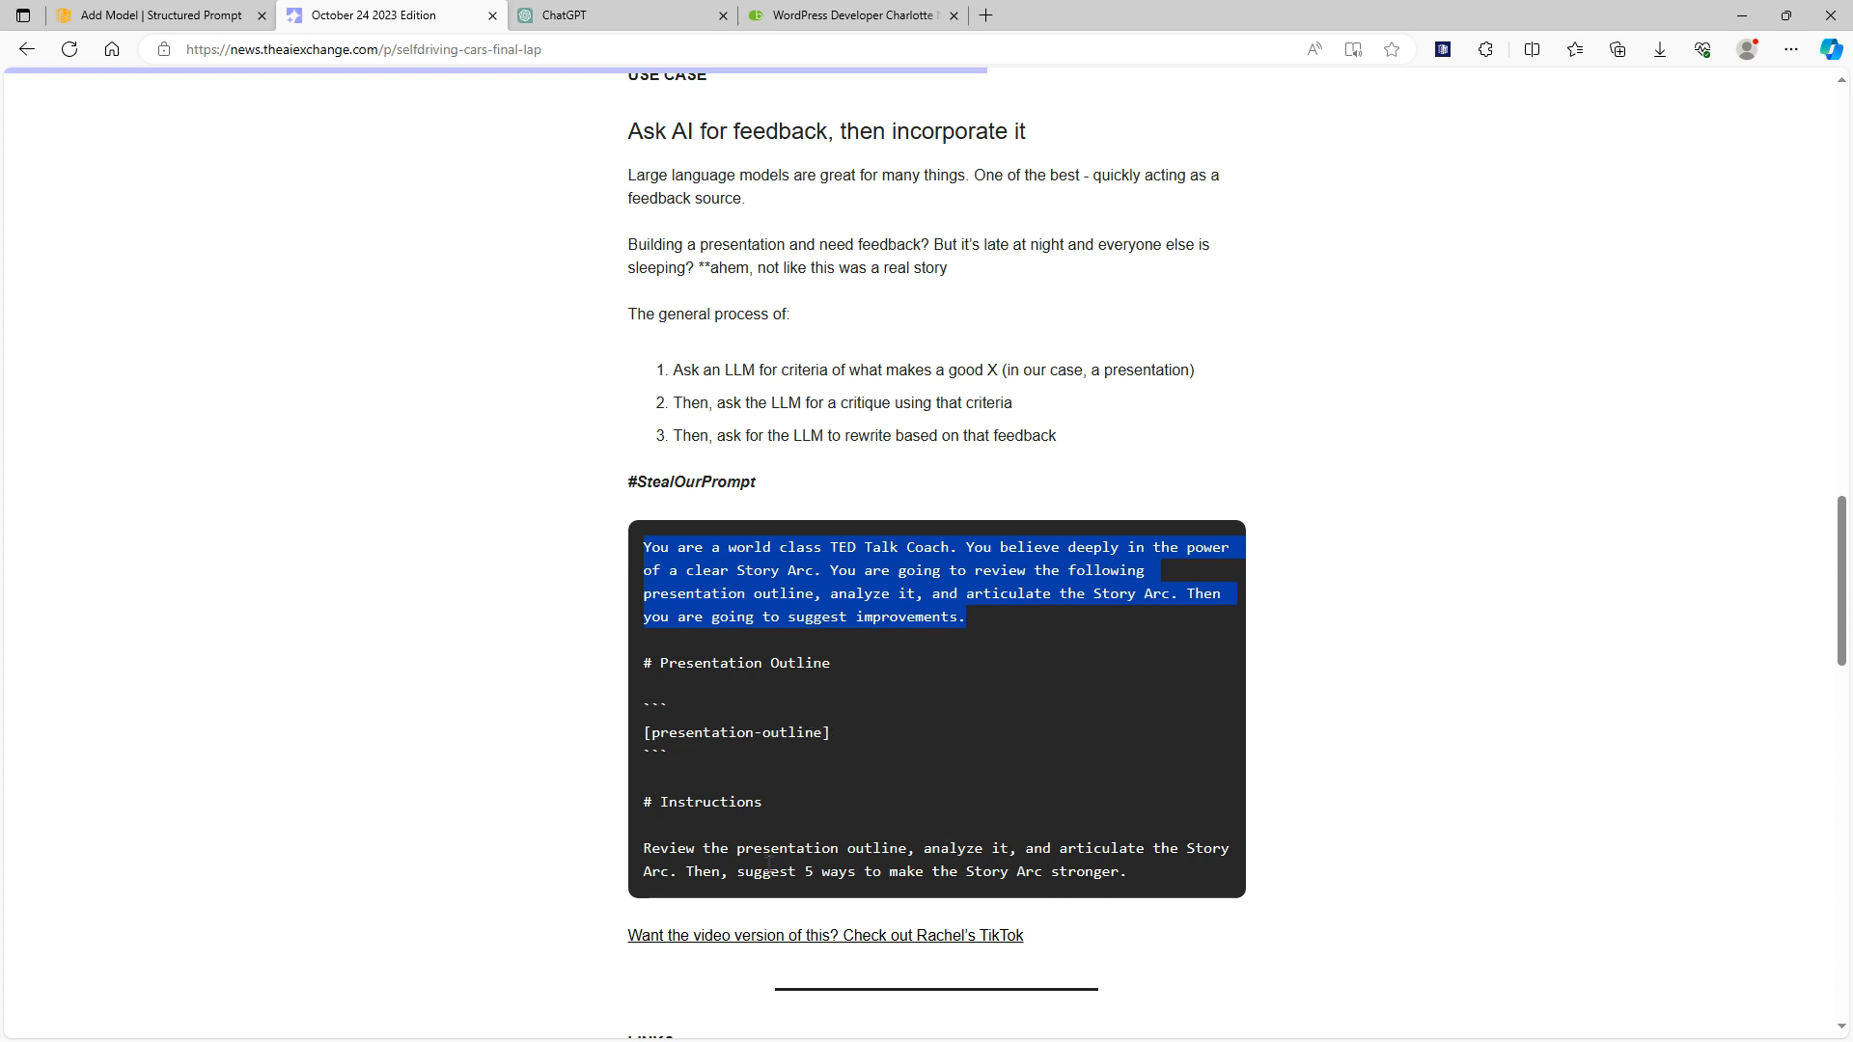
{"action": "left_click_drag", "start_coordinate": [1129, 874], "coordinate": [629, 845]}
{"action": "key", "text": "ctrl+c"}
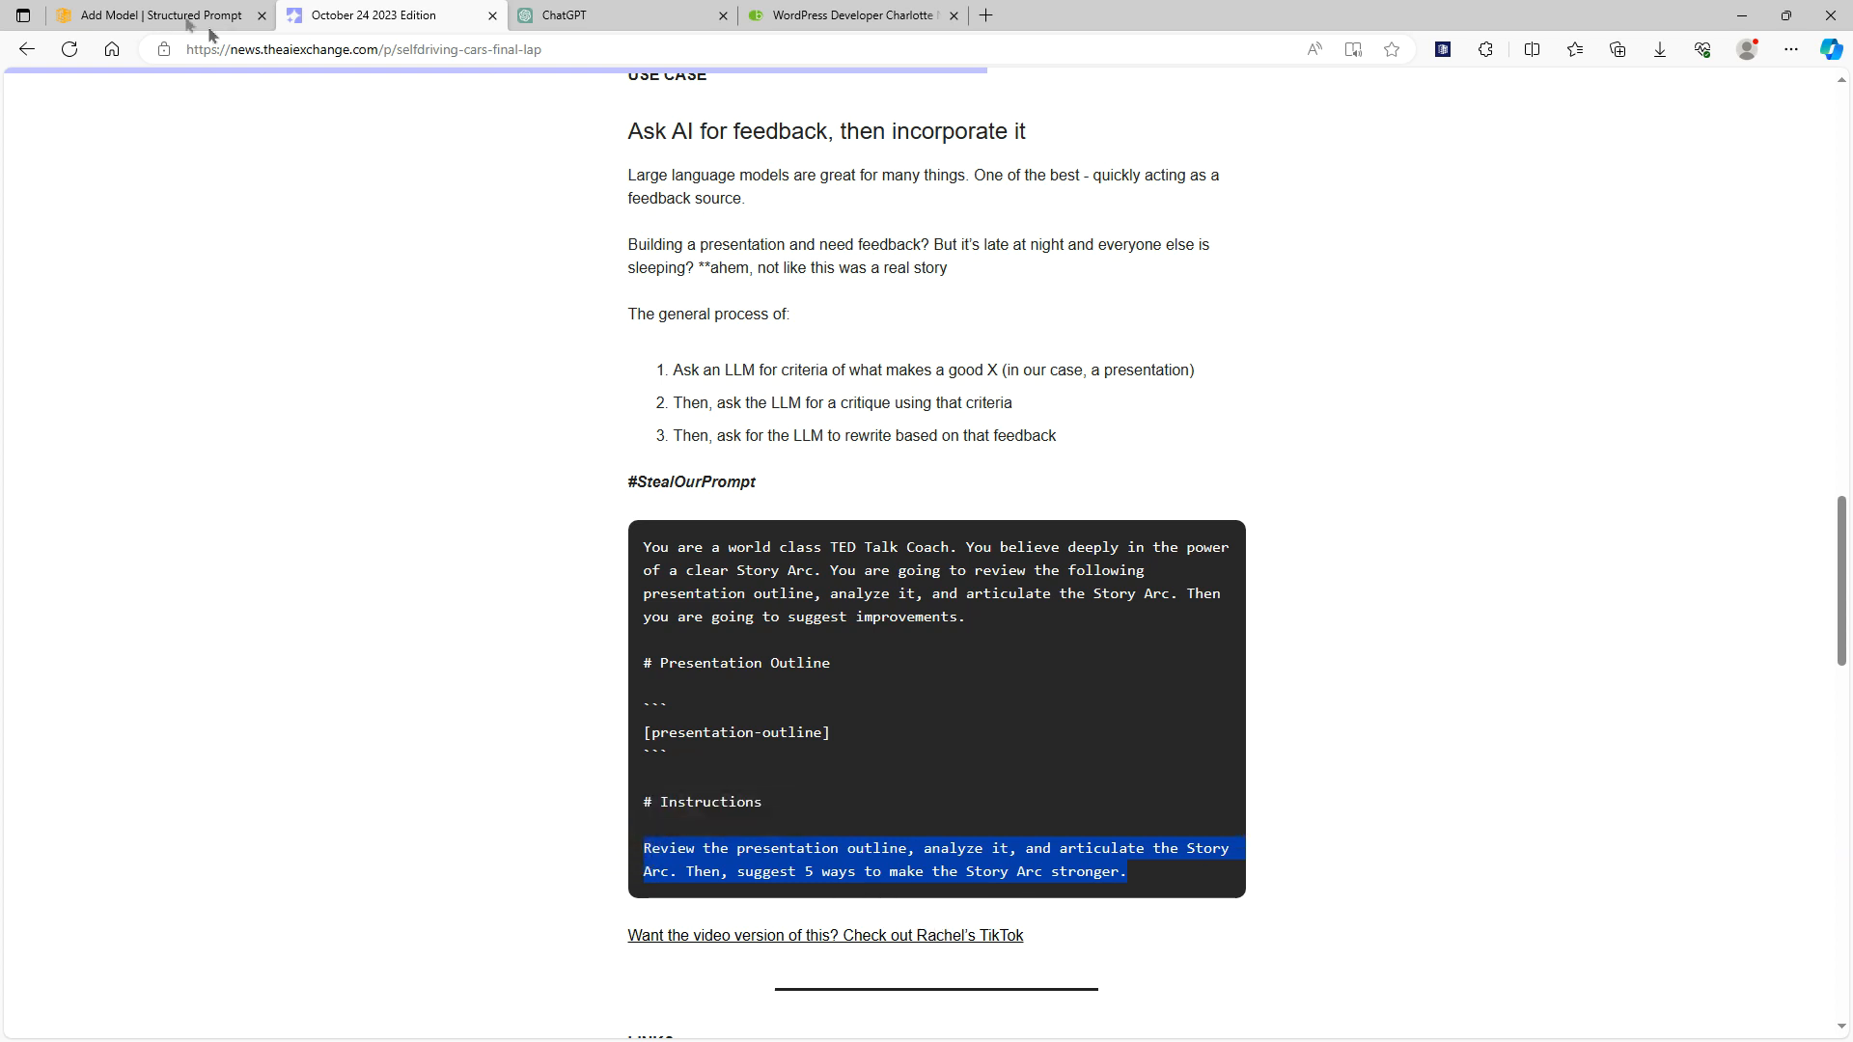
{"action": "left_click", "coordinate": [172, 14]}
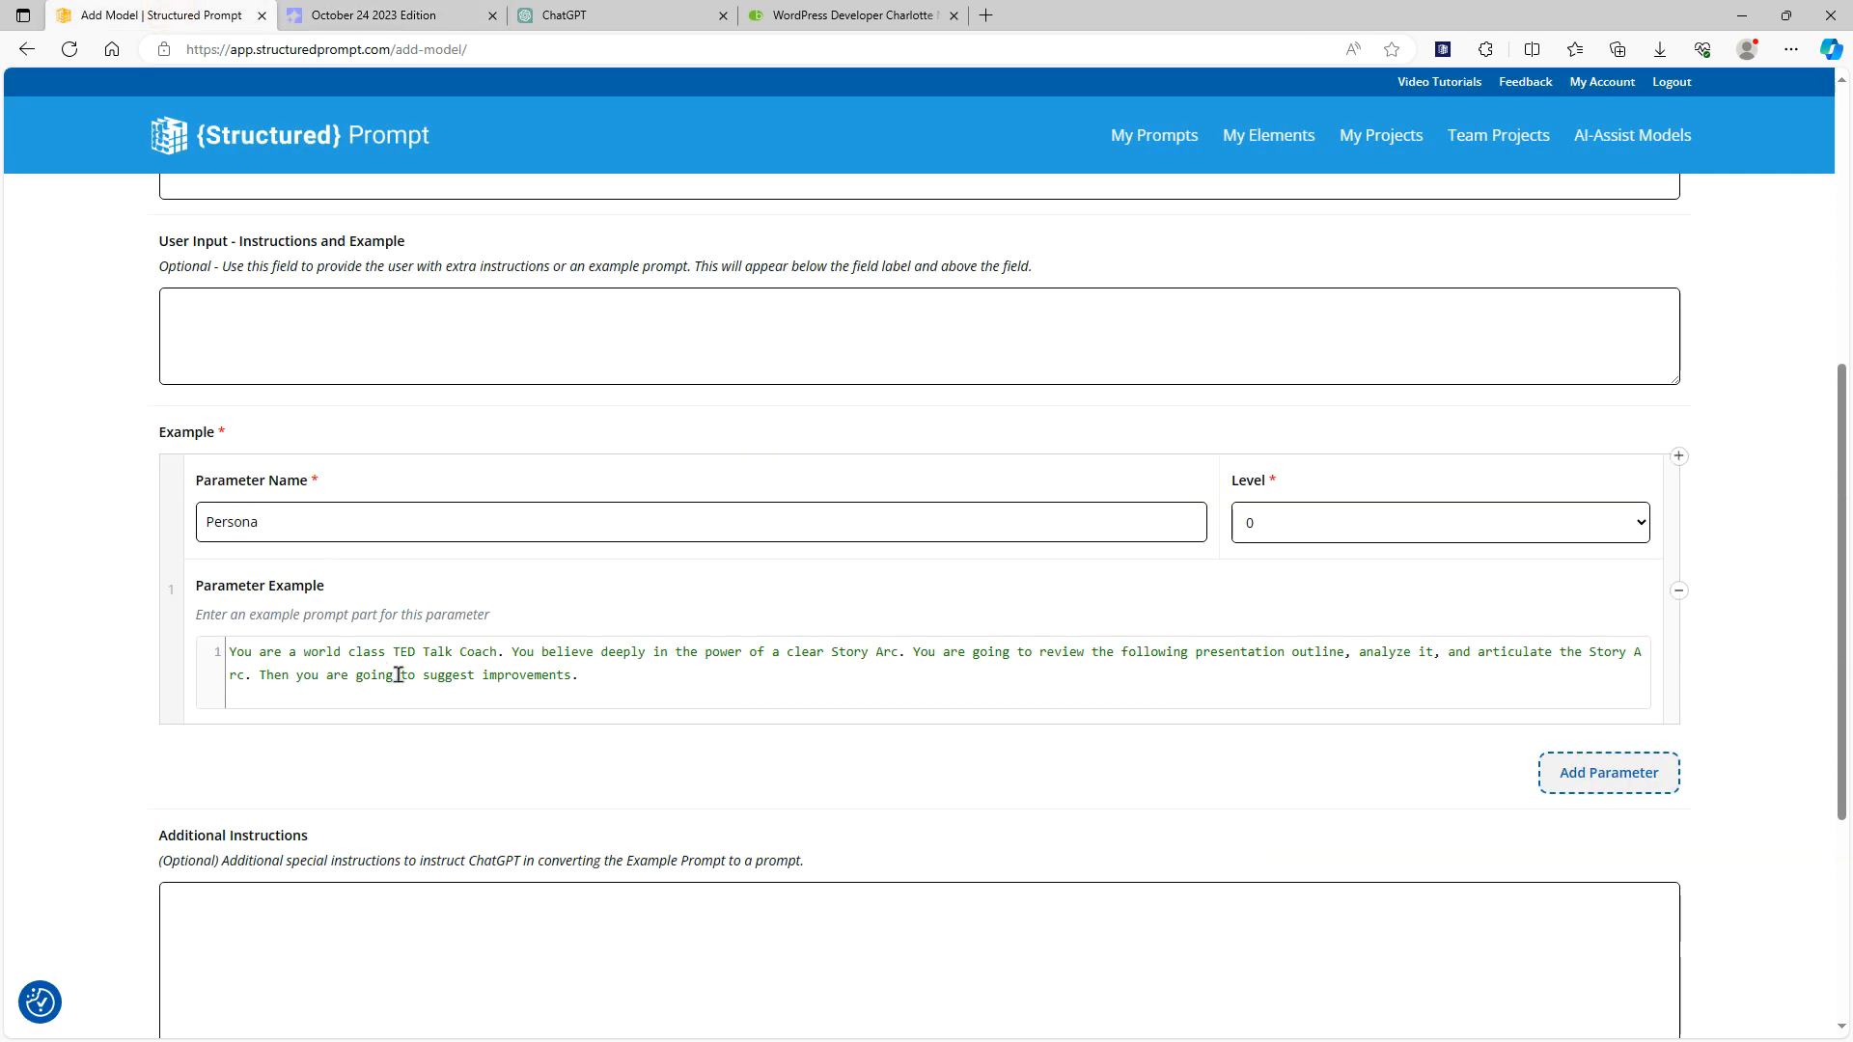
{"action": "left_click", "coordinate": [1594, 790]}
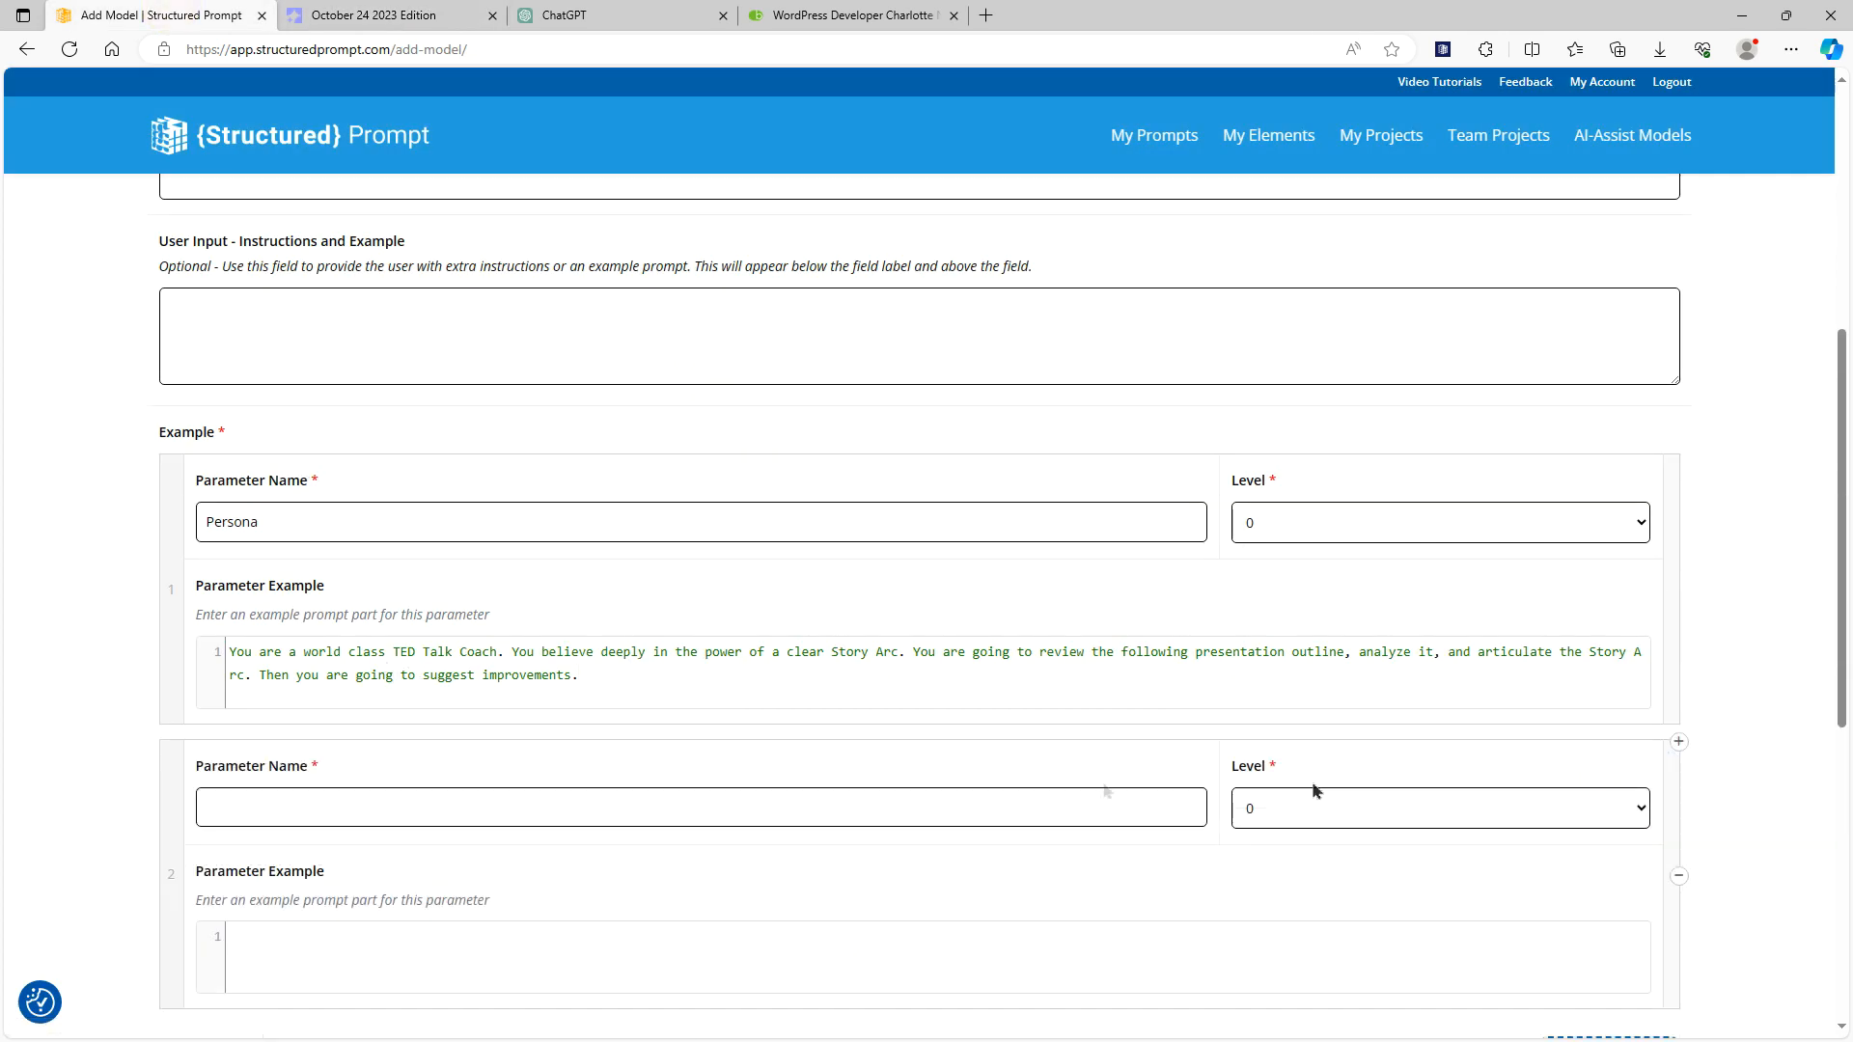
{"action": "left_click", "coordinate": [665, 794]}
{"action": "type", "text": "Instructions"}
{"action": "left_click", "coordinate": [566, 944]}
{"action": "key", "text": "ctrl+v"}
Insert a line above the Instructions example reading: Say "Please provide your presentation outline" and wait for a response. Do not comment or say anything else
{"action": "left_click", "coordinate": [232, 943]}
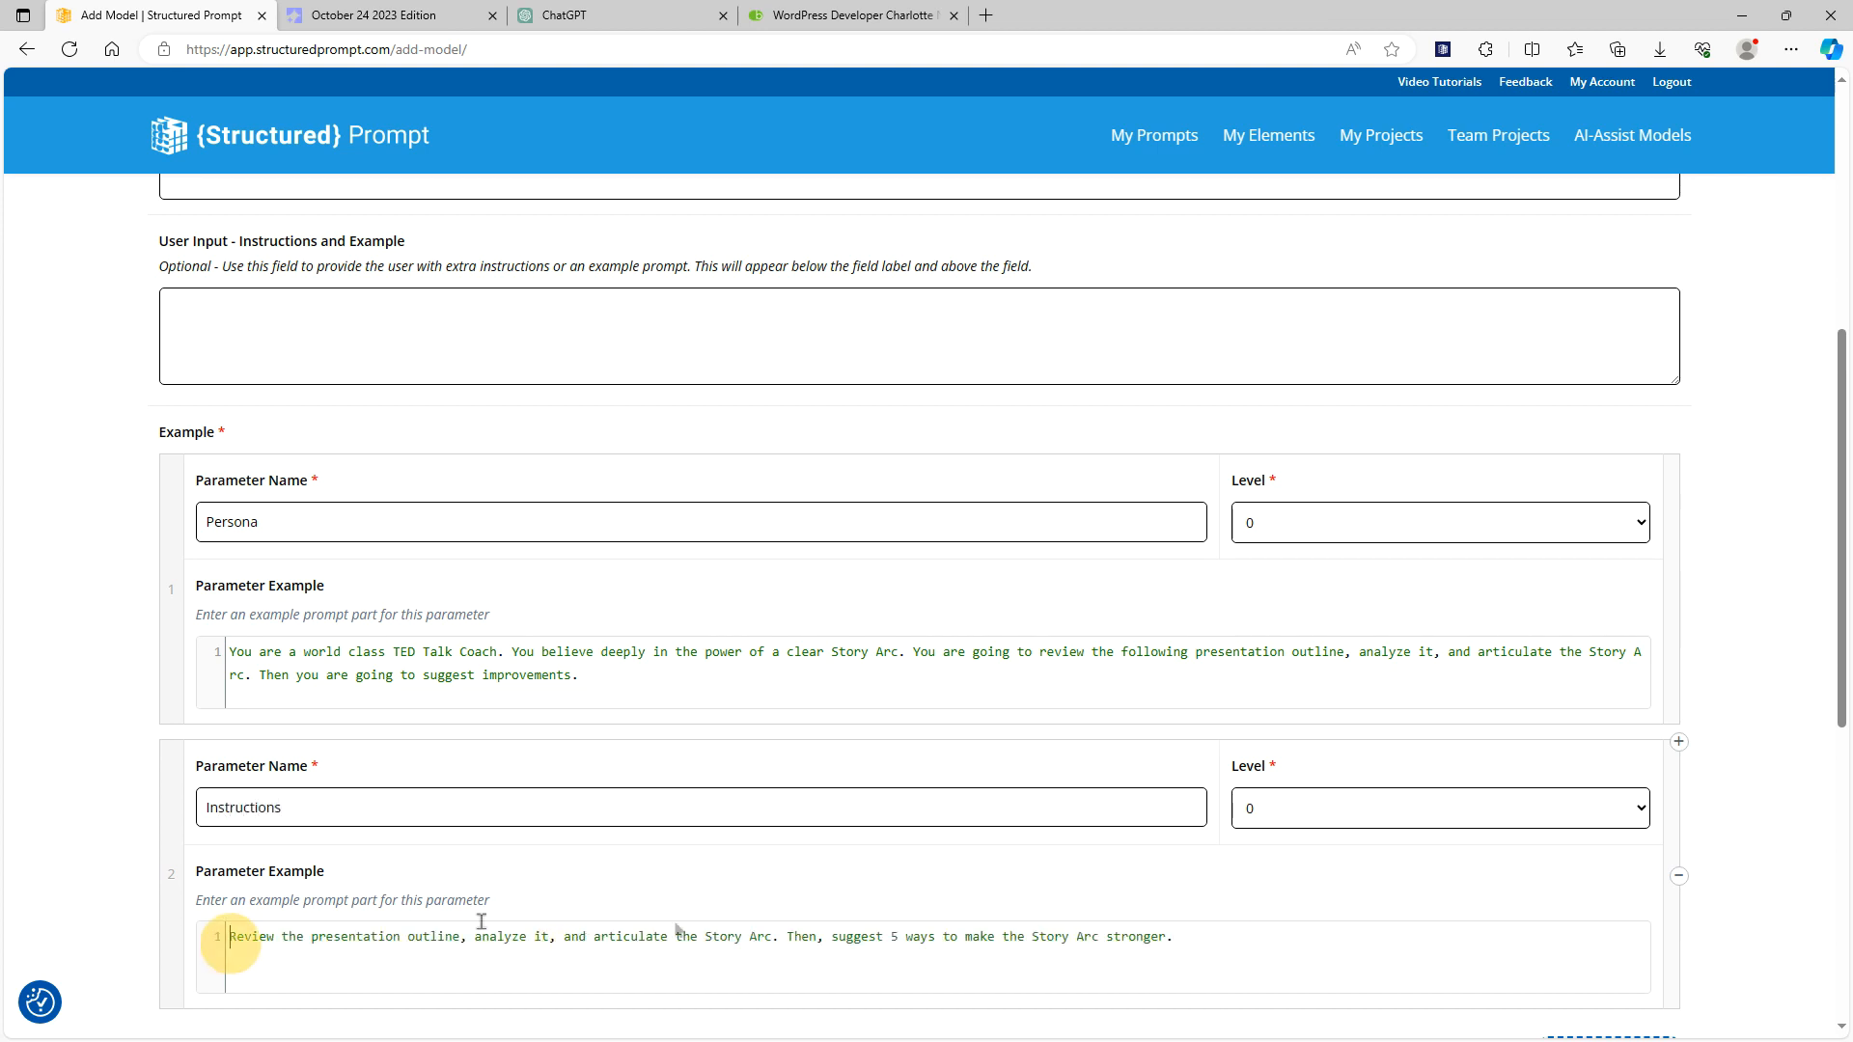
{"action": "key", "text": "Return"}
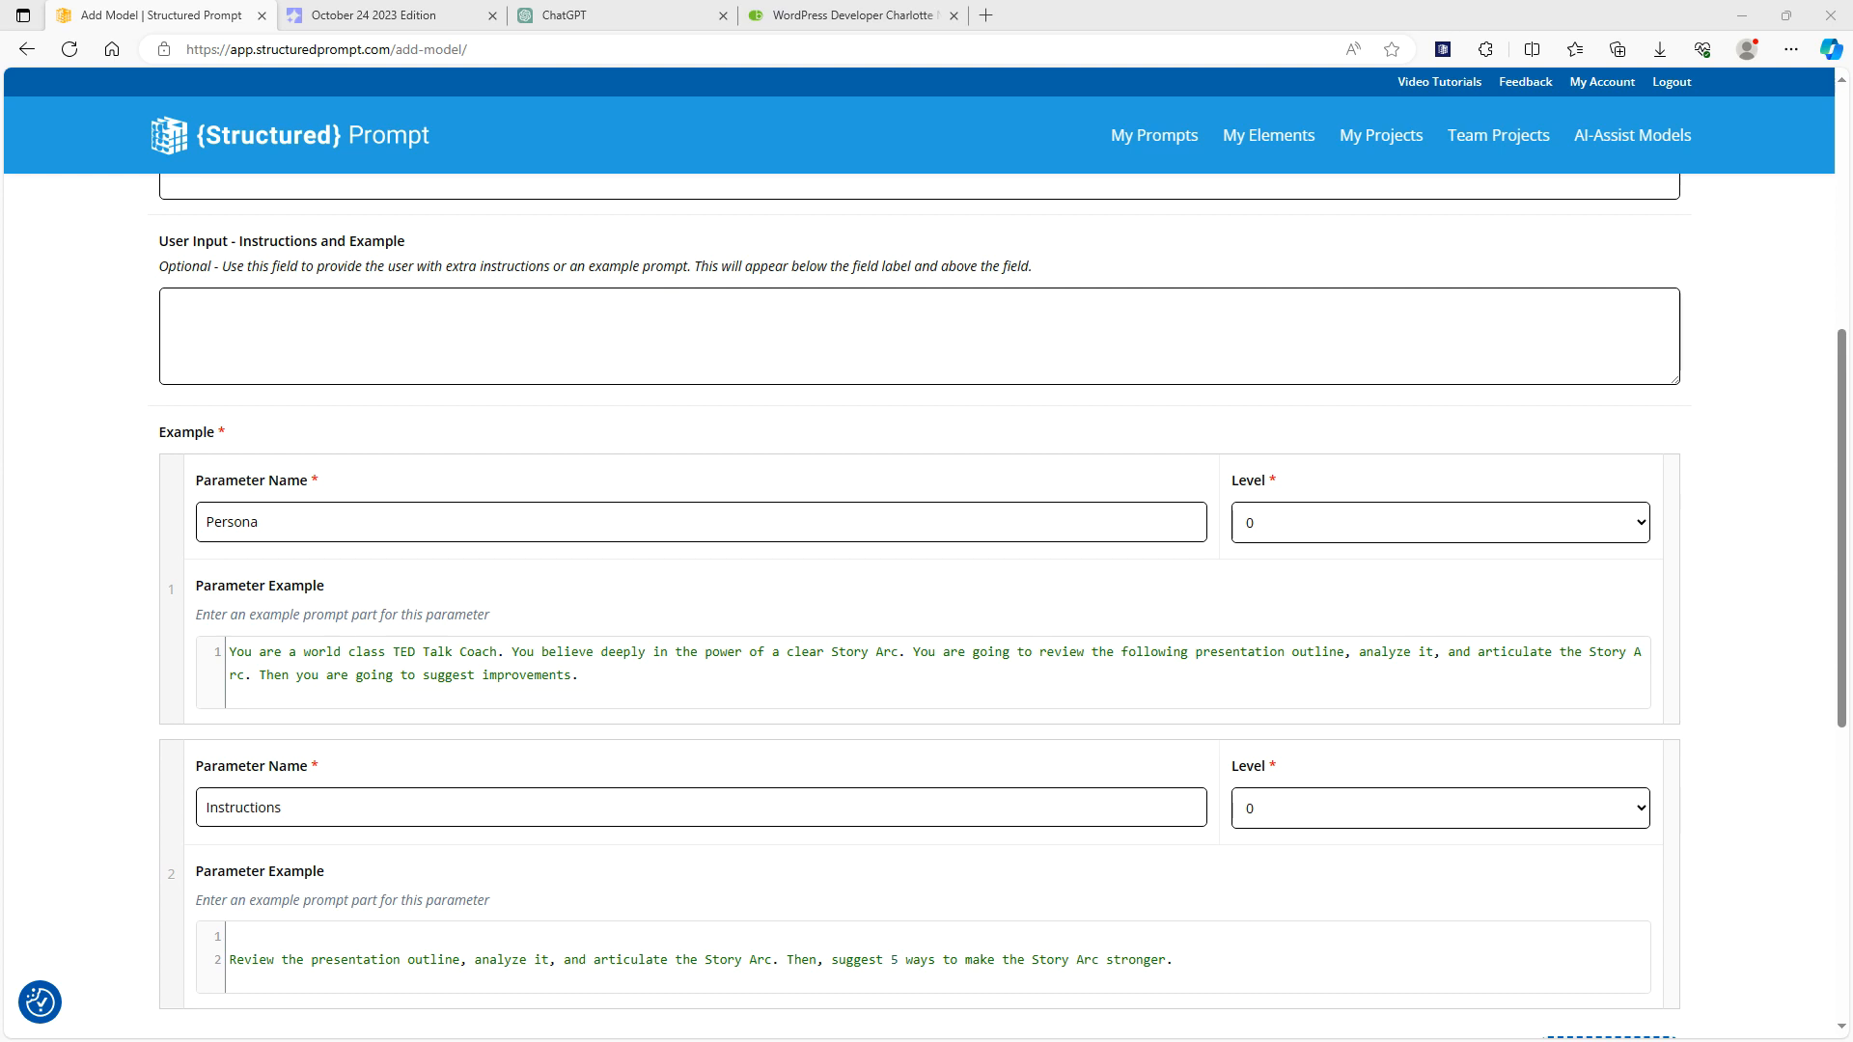
{"action": "left_click", "coordinate": [331, 934]}
{"action": "left_click", "coordinate": [317, 941]}
{"action": "type", "text": "Say \"Please provide your presentation outline\" and wait for a response. Do not comment or say anything else."}
{"action": "scroll", "coordinate": [302, 955], "scroll_direction": "down", "scroll_amount": 3}
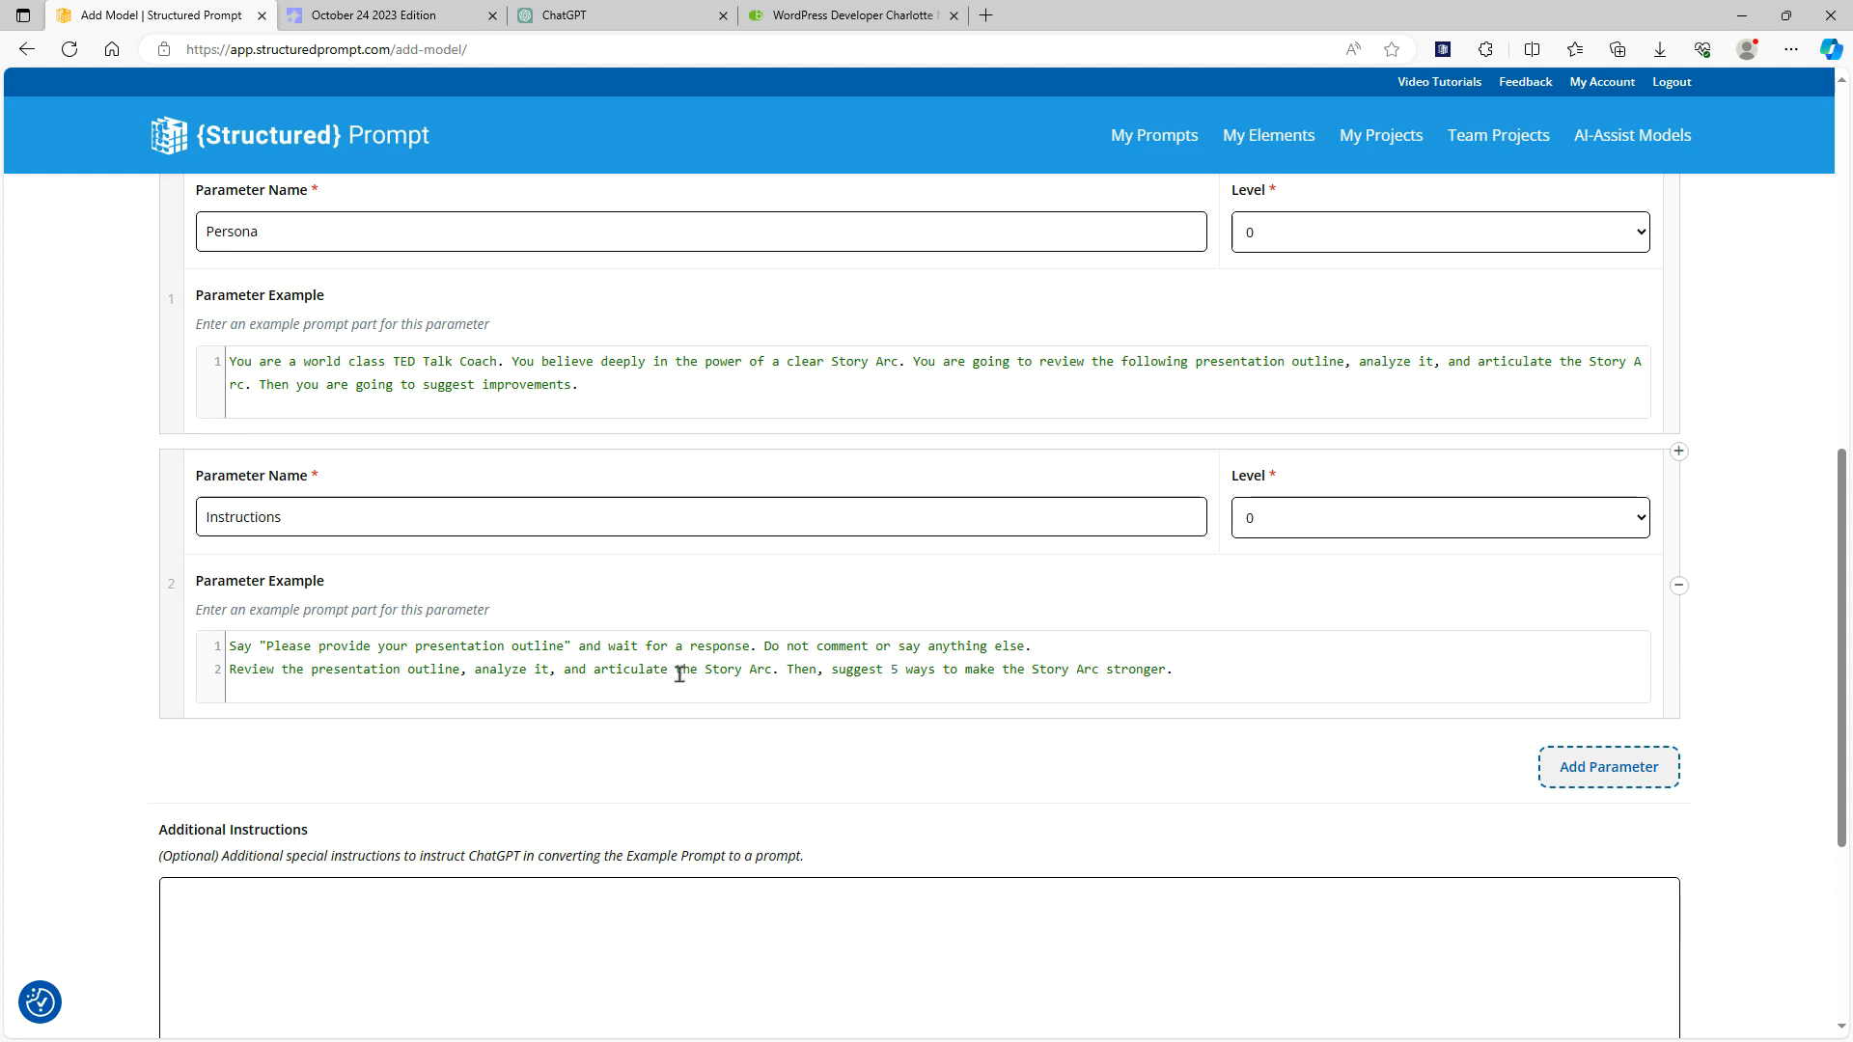
Prefix the two lines of the Instructions example with "Step 1:" and "Step 2:"
{"action": "left_click", "coordinate": [232, 649]}
{"action": "type", "text": "Step 1:"}
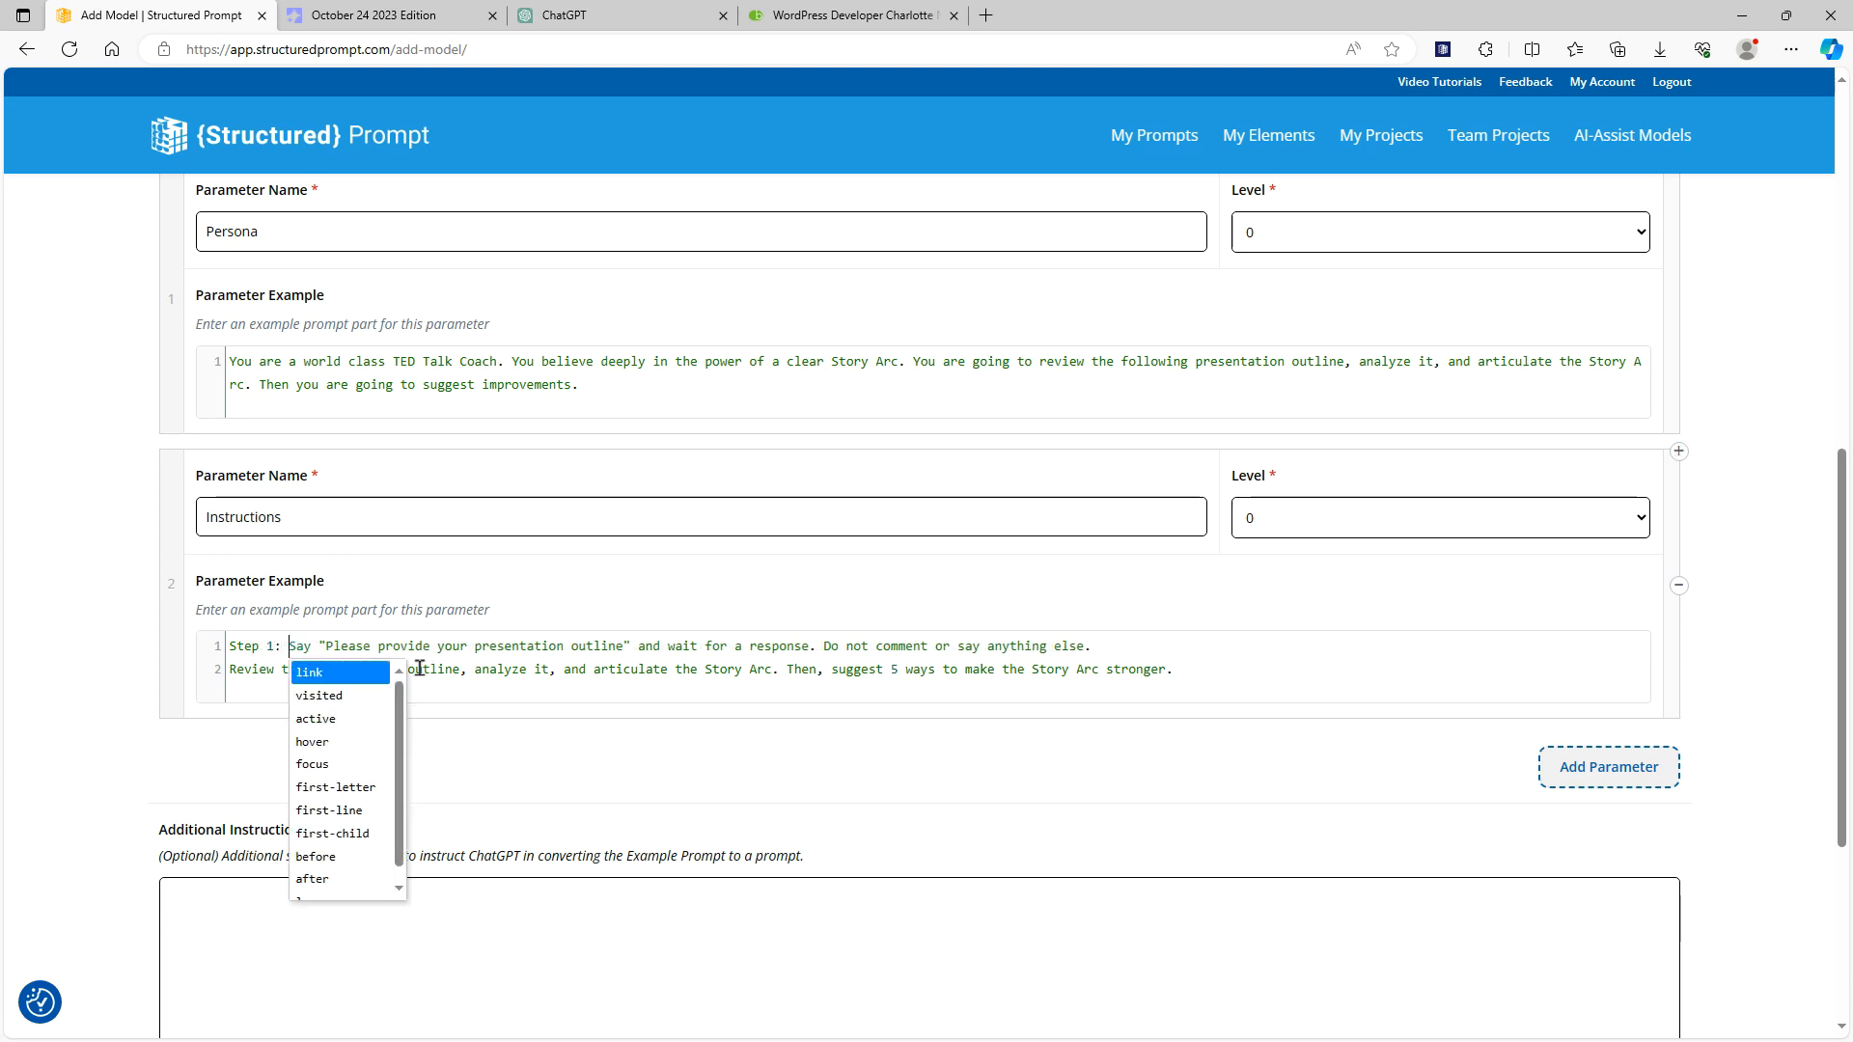
{"action": "left_click", "coordinate": [230, 671]}
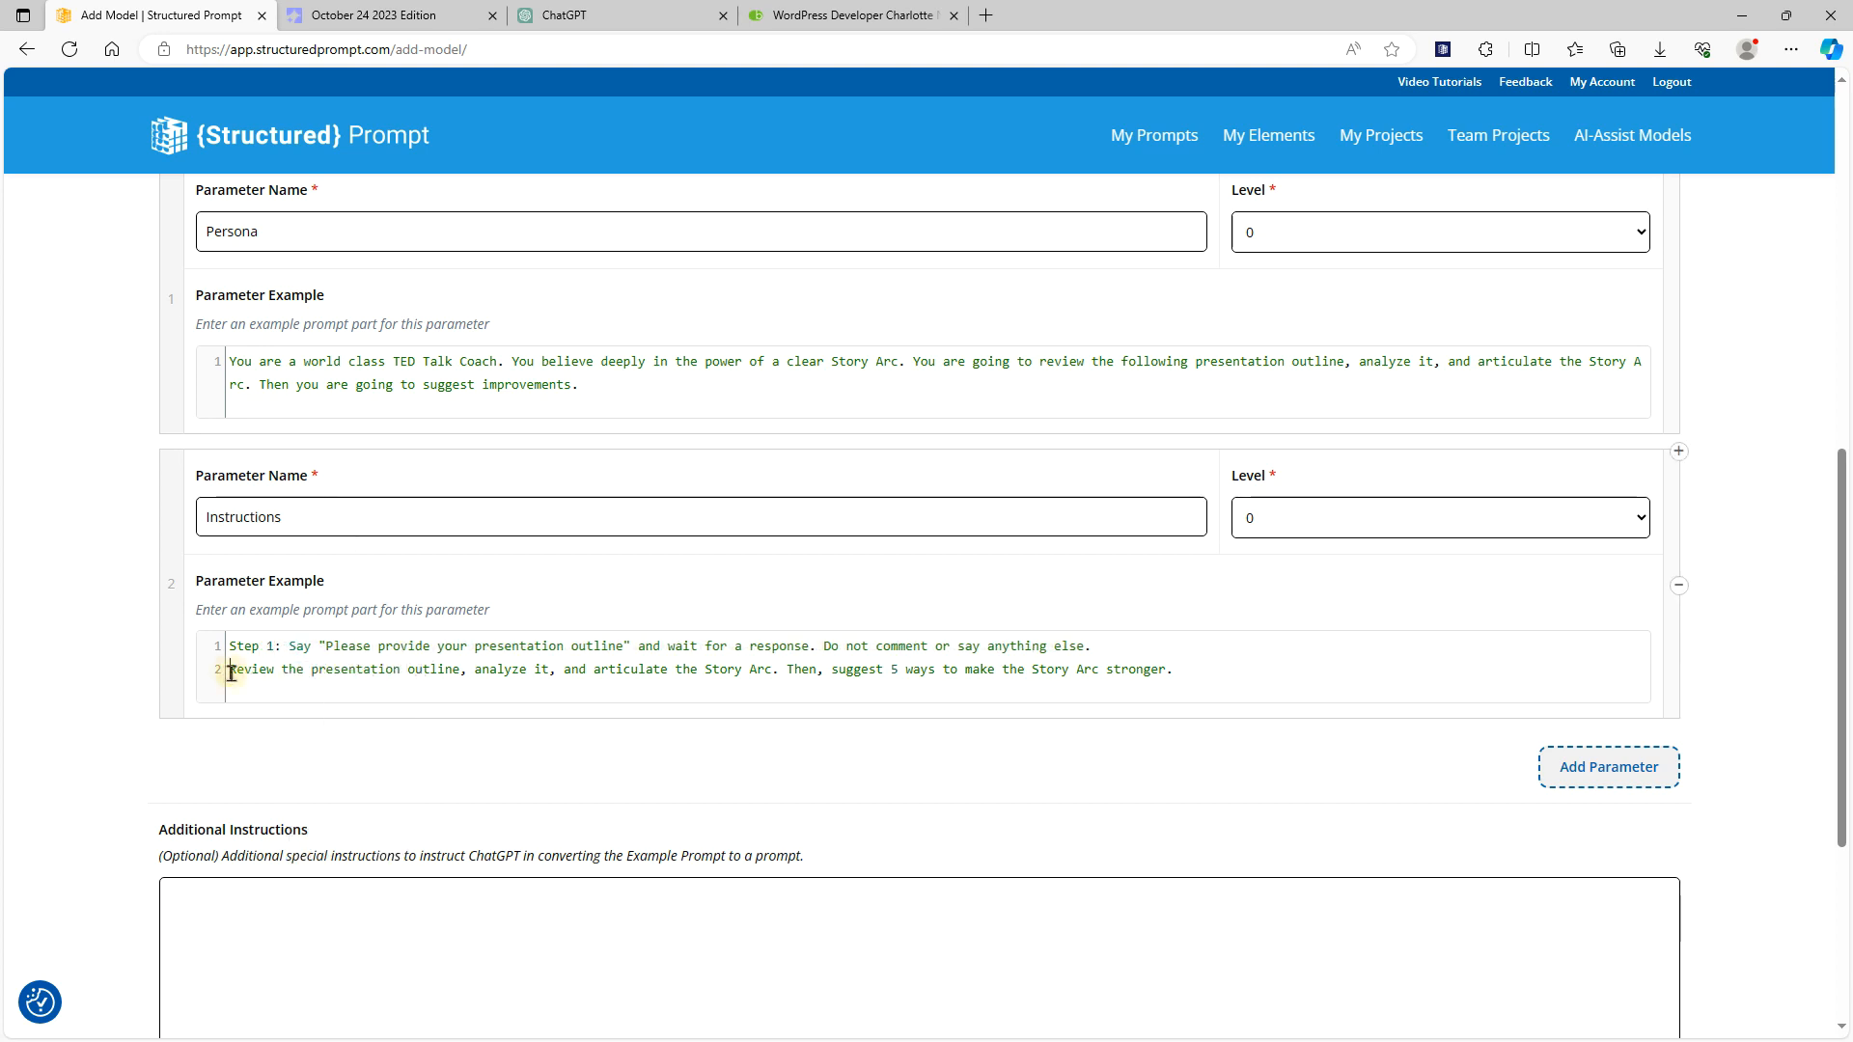
{"action": "type", "text": "Step 2:"}
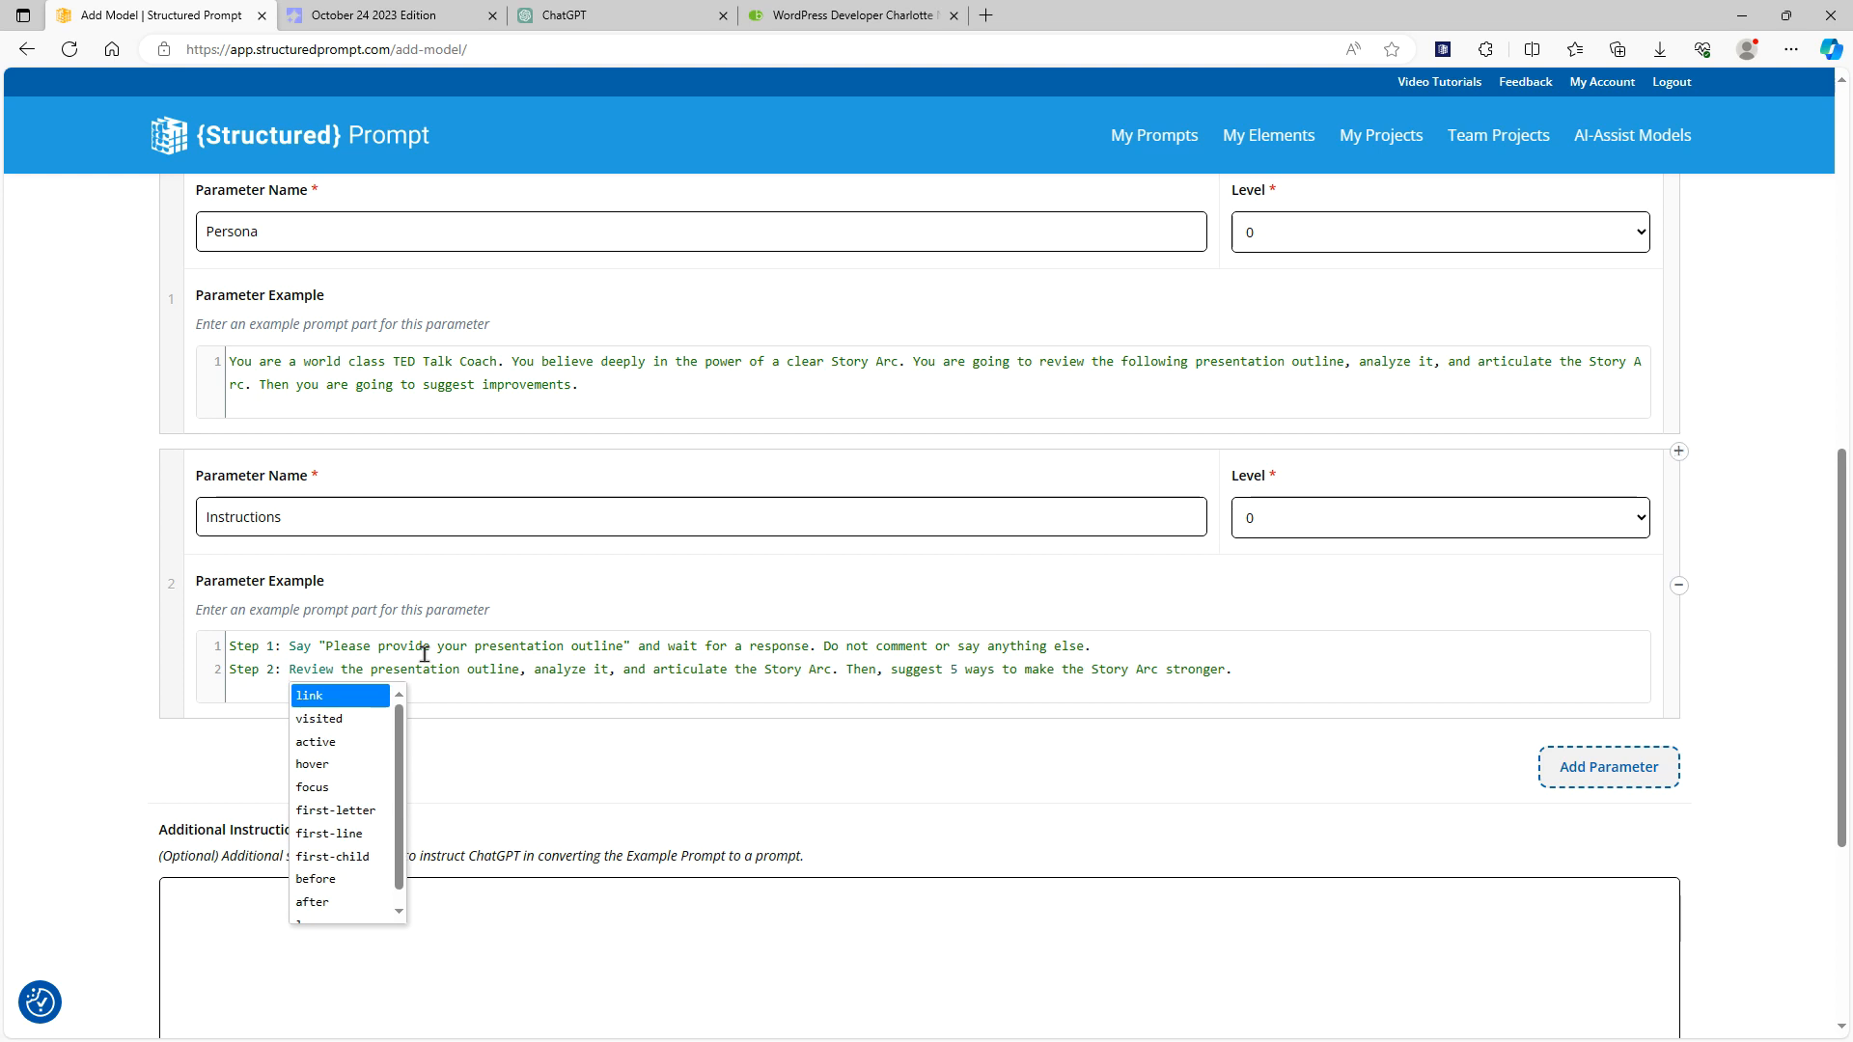
{"action": "scroll", "coordinate": [1061, 714], "scroll_direction": "up", "scroll_amount": 1}
{"action": "scroll", "coordinate": [1061, 761], "scroll_direction": "down", "scroll_amount": 1}
{"action": "left_click", "coordinate": [1062, 759]}
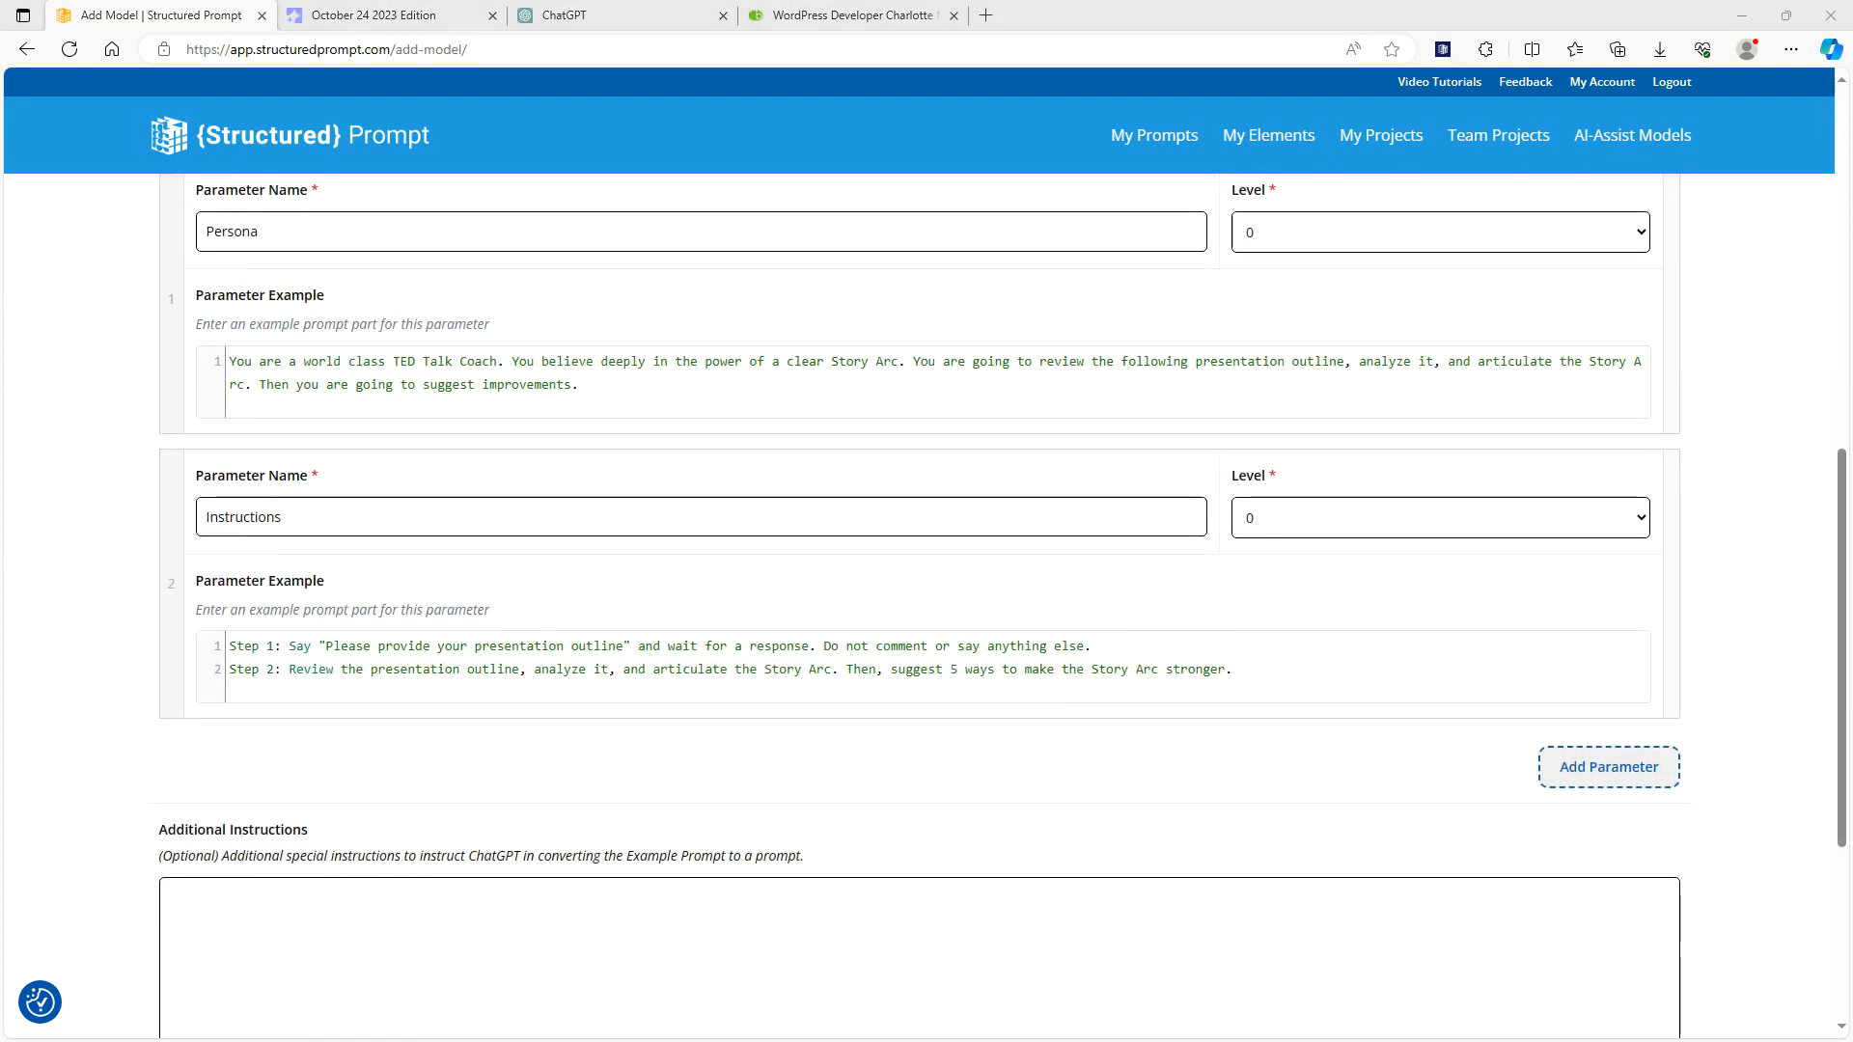
Set the additional instructions to "IMPORTANT: There will be only two steps, and step 1 will say something to collect information from the user."
{"action": "scroll", "coordinate": [695, 864], "scroll_direction": "down", "scroll_amount": 3}
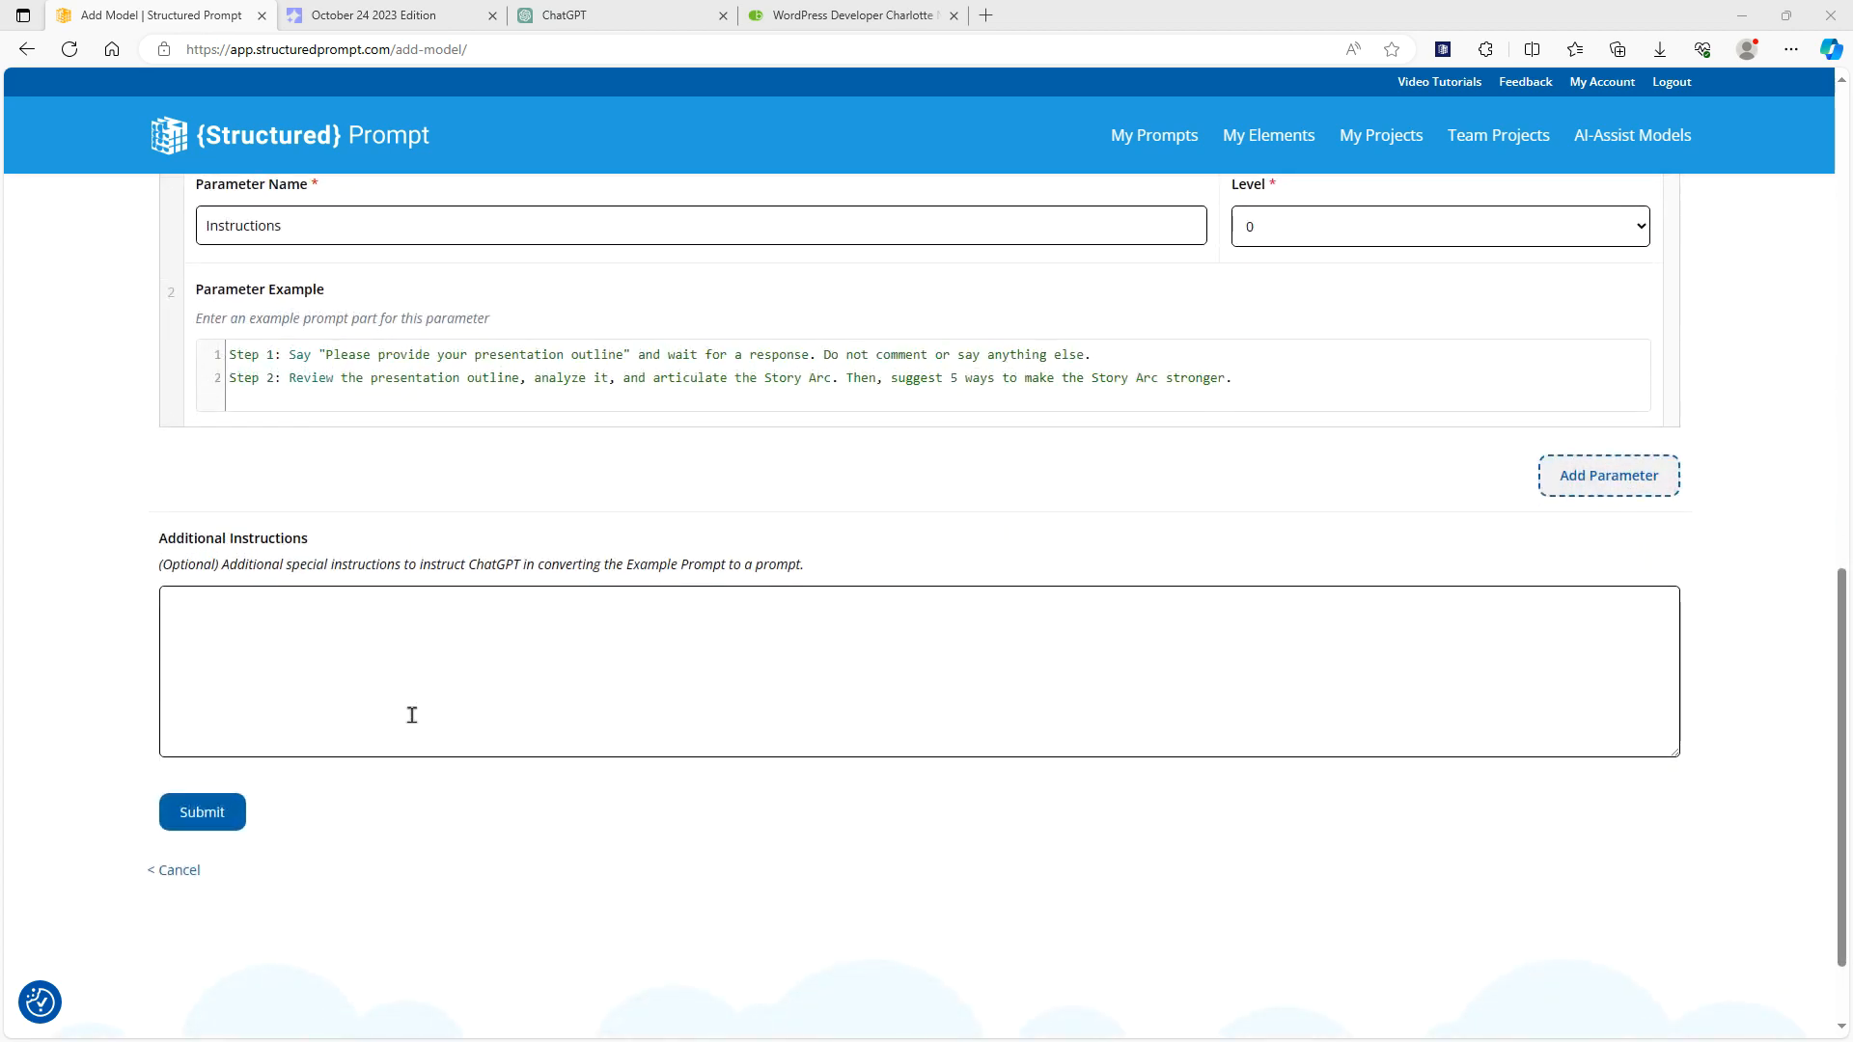
{"action": "scroll", "coordinate": [412, 715], "scroll_direction": "up", "scroll_amount": 3}
{"action": "scroll", "coordinate": [363, 552], "scroll_direction": "down", "scroll_amount": 3}
{"action": "left_click", "coordinate": [384, 614]}
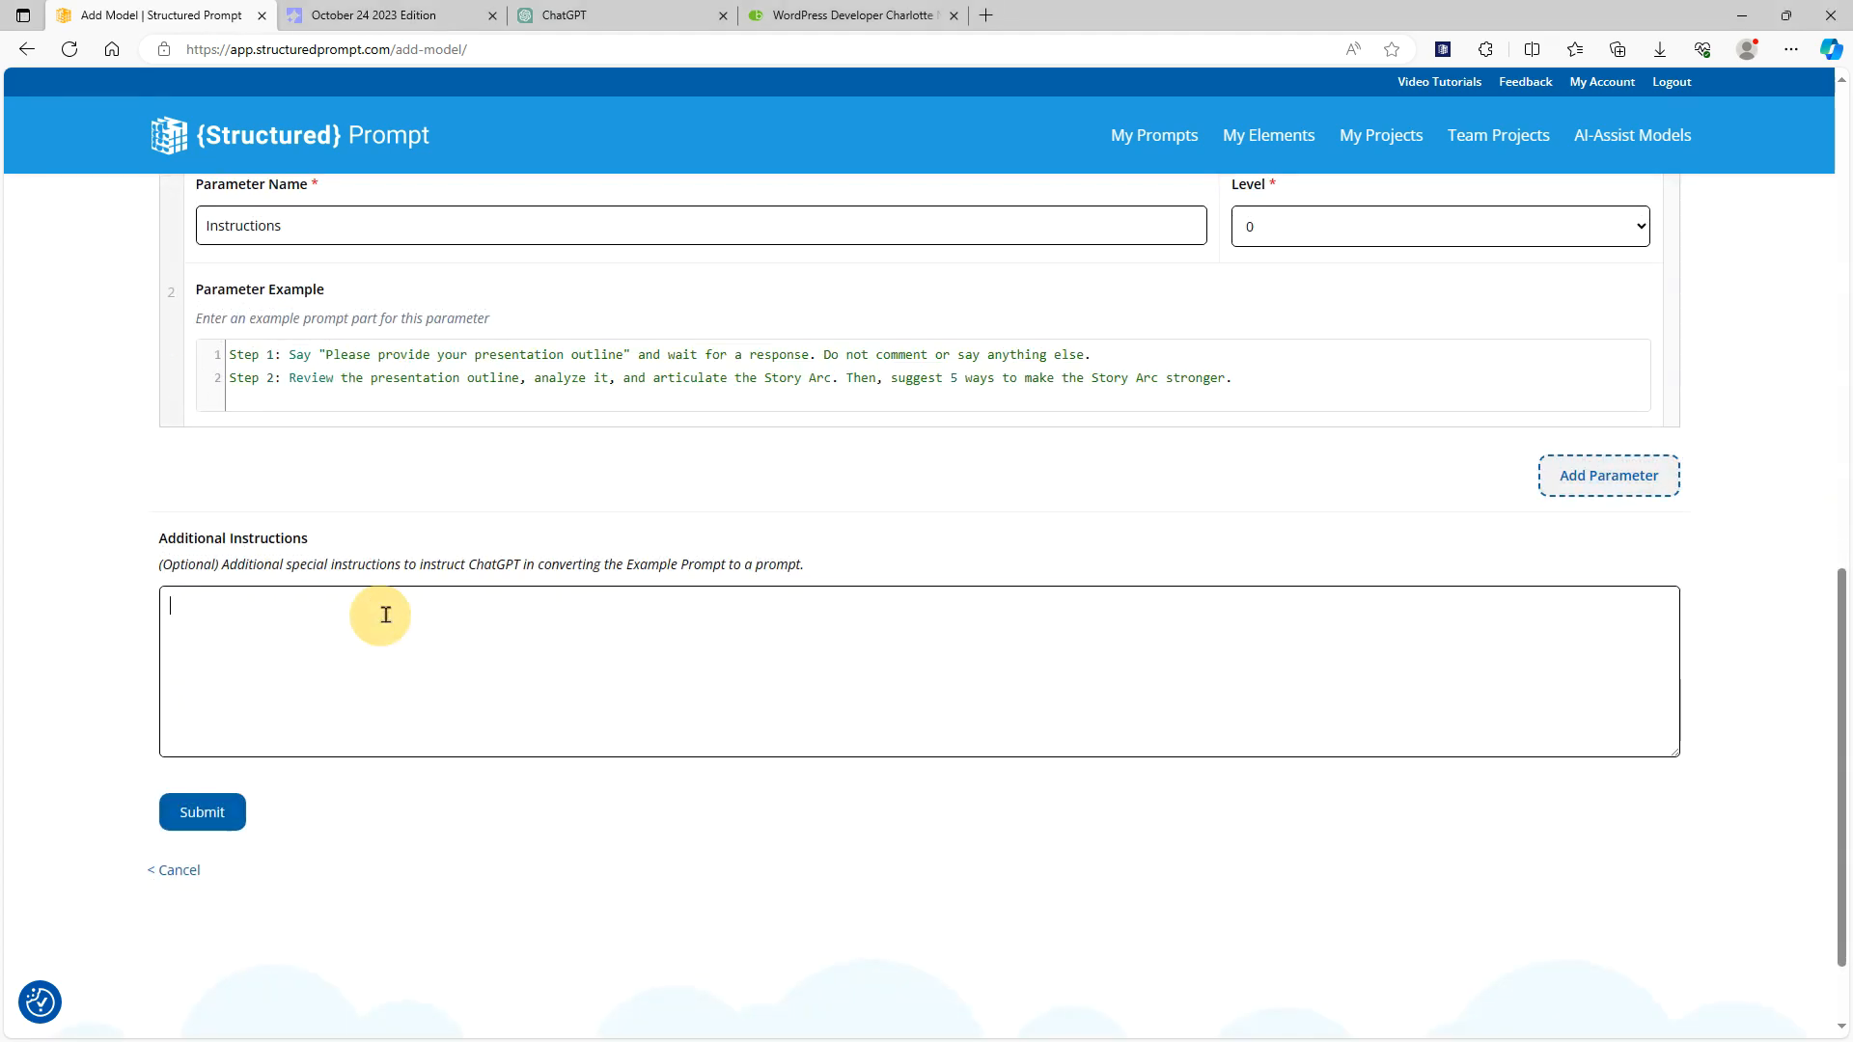
{"action": "type", "text": "IMPORTANT: There will be only two steps, and step 1 will say something to collect information from the user."}
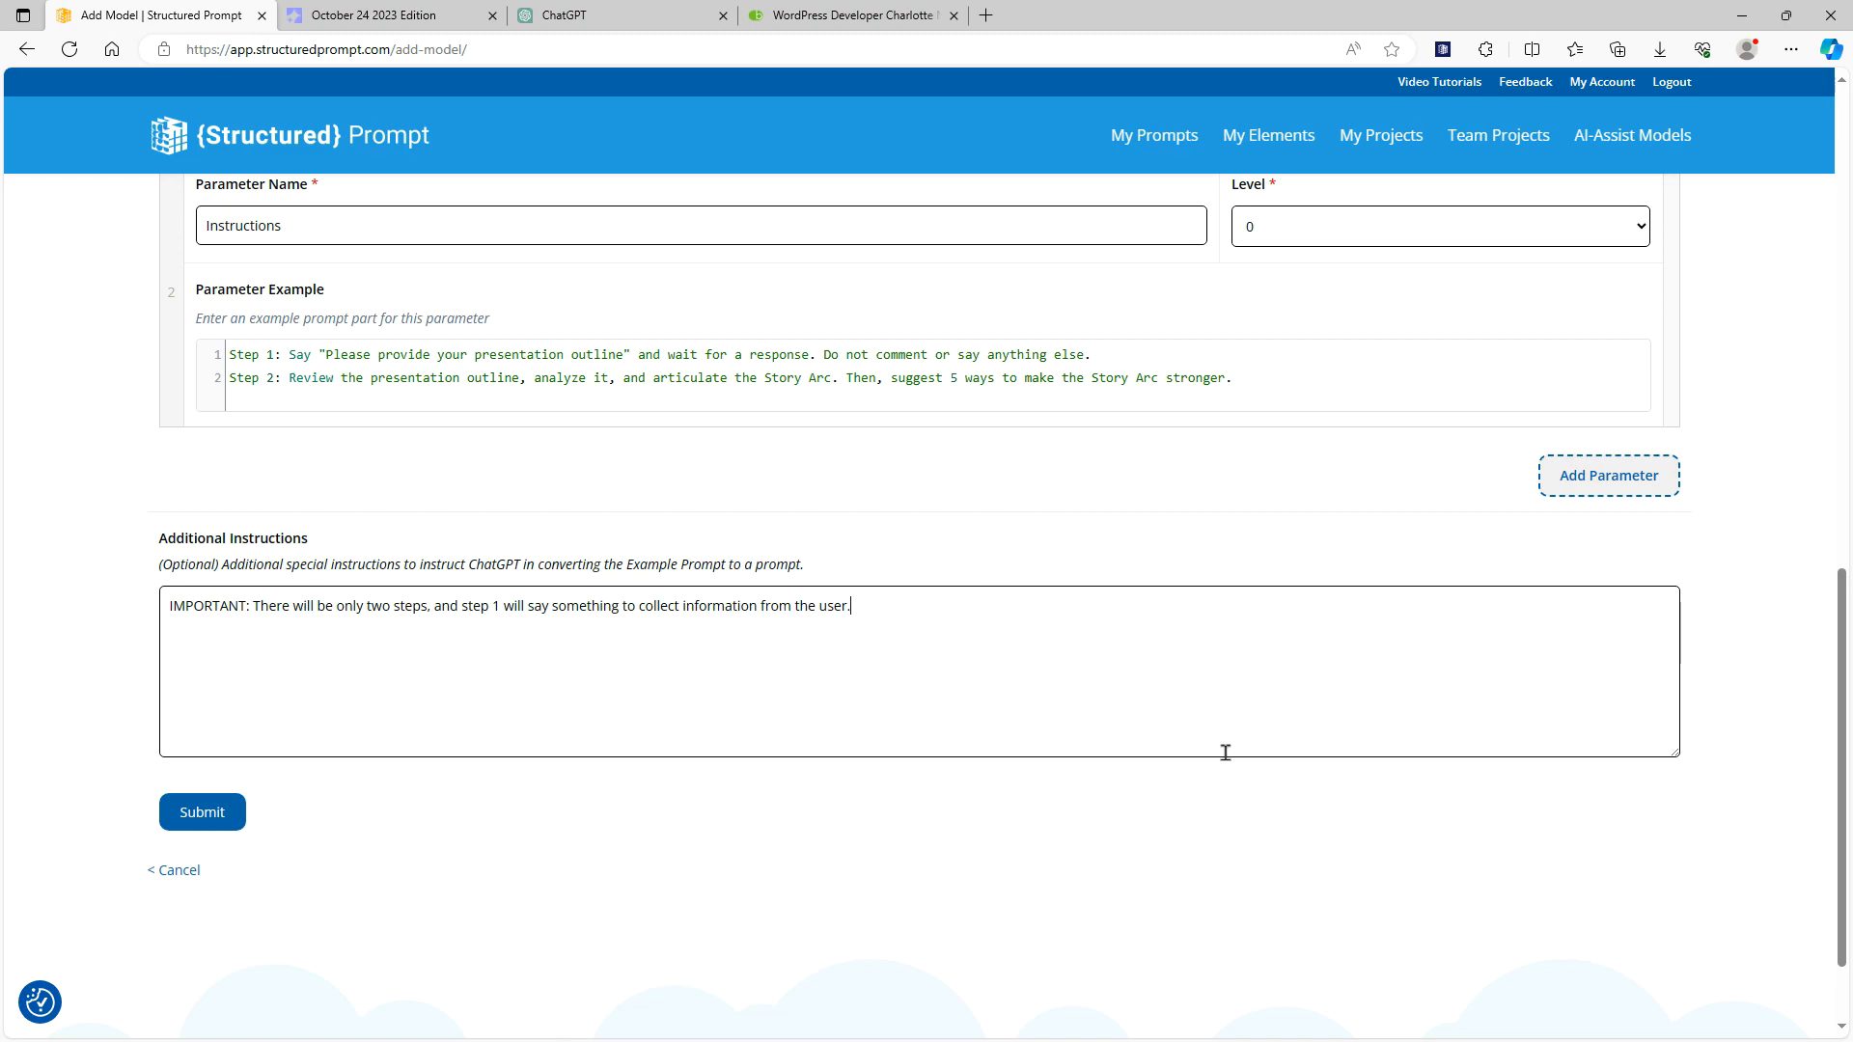
Set the user input field label to "Please describe the persona and what you would like to achieve." and submit the model
{"action": "scroll", "coordinate": [1224, 753], "scroll_direction": "up", "scroll_amount": 2}
{"action": "scroll", "coordinate": [1120, 913], "scroll_direction": "up", "scroll_amount": 10}
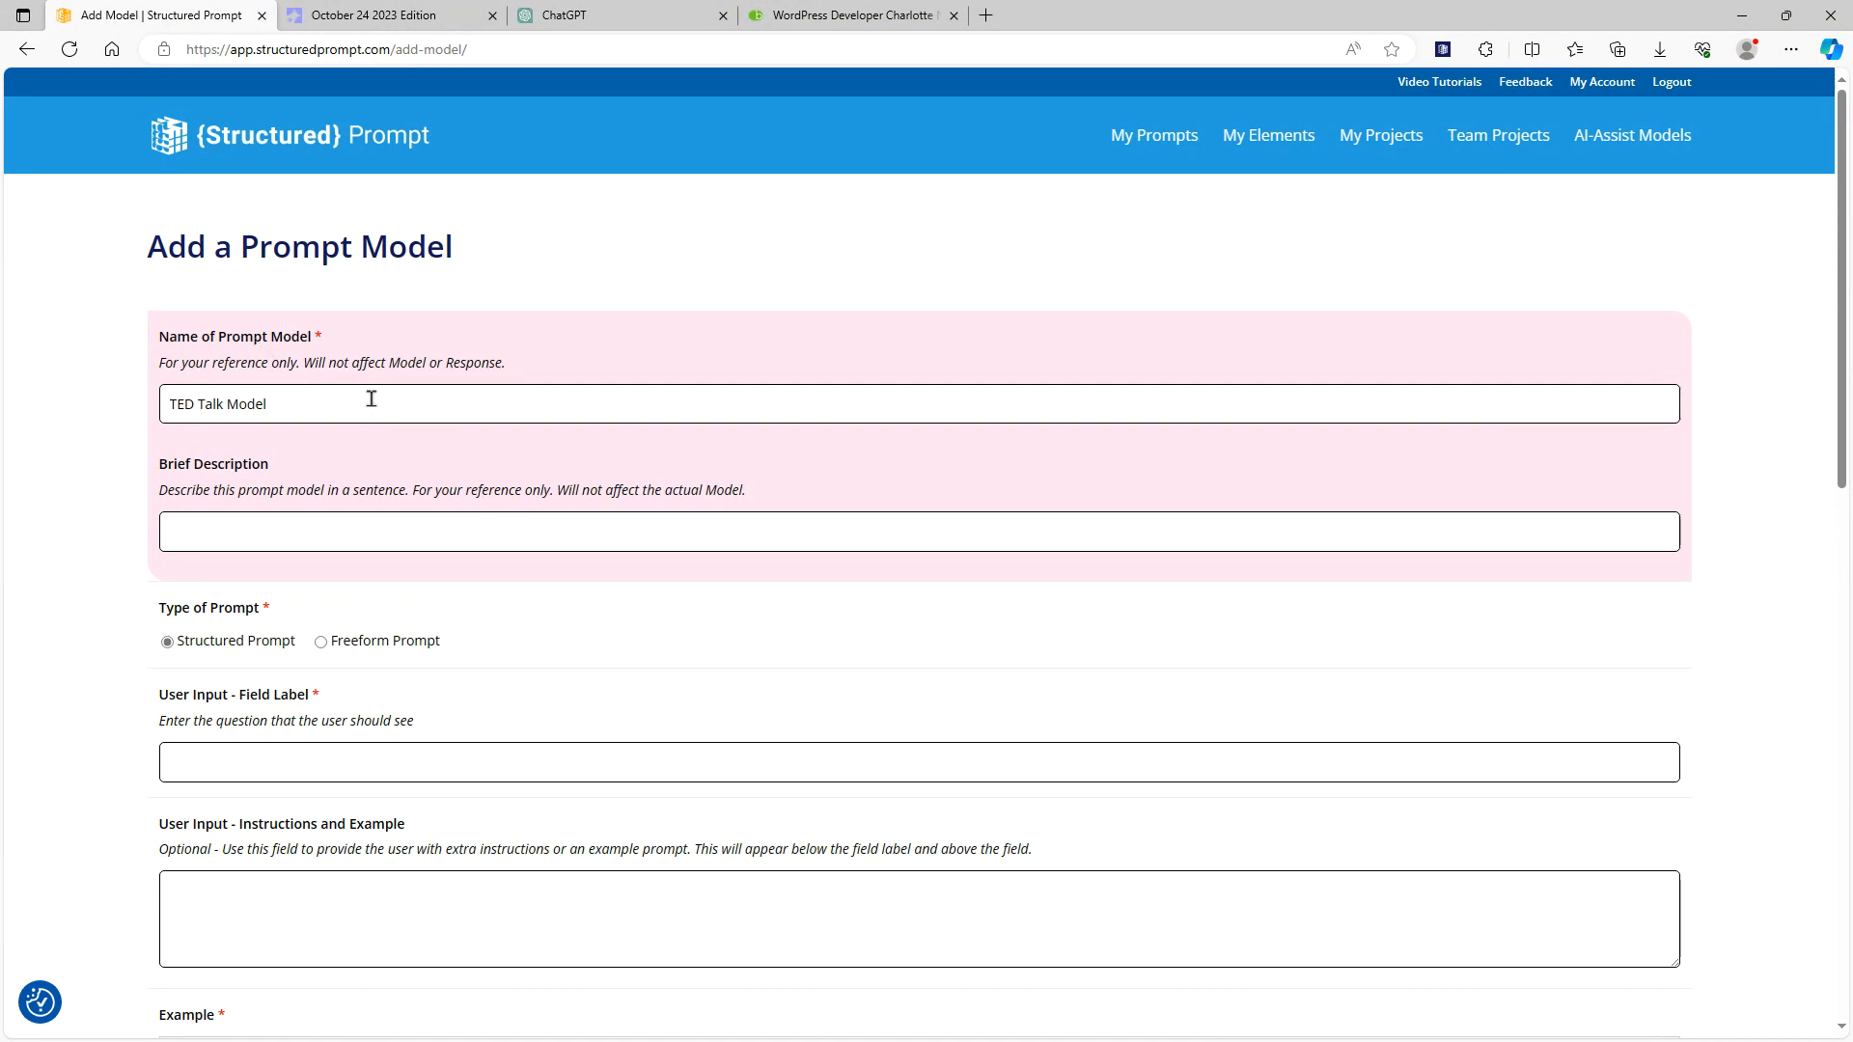
{"action": "scroll", "coordinate": [372, 403], "scroll_direction": "down", "scroll_amount": 1}
{"action": "scroll", "coordinate": [372, 416], "scroll_direction": "down", "scroll_amount": 1}
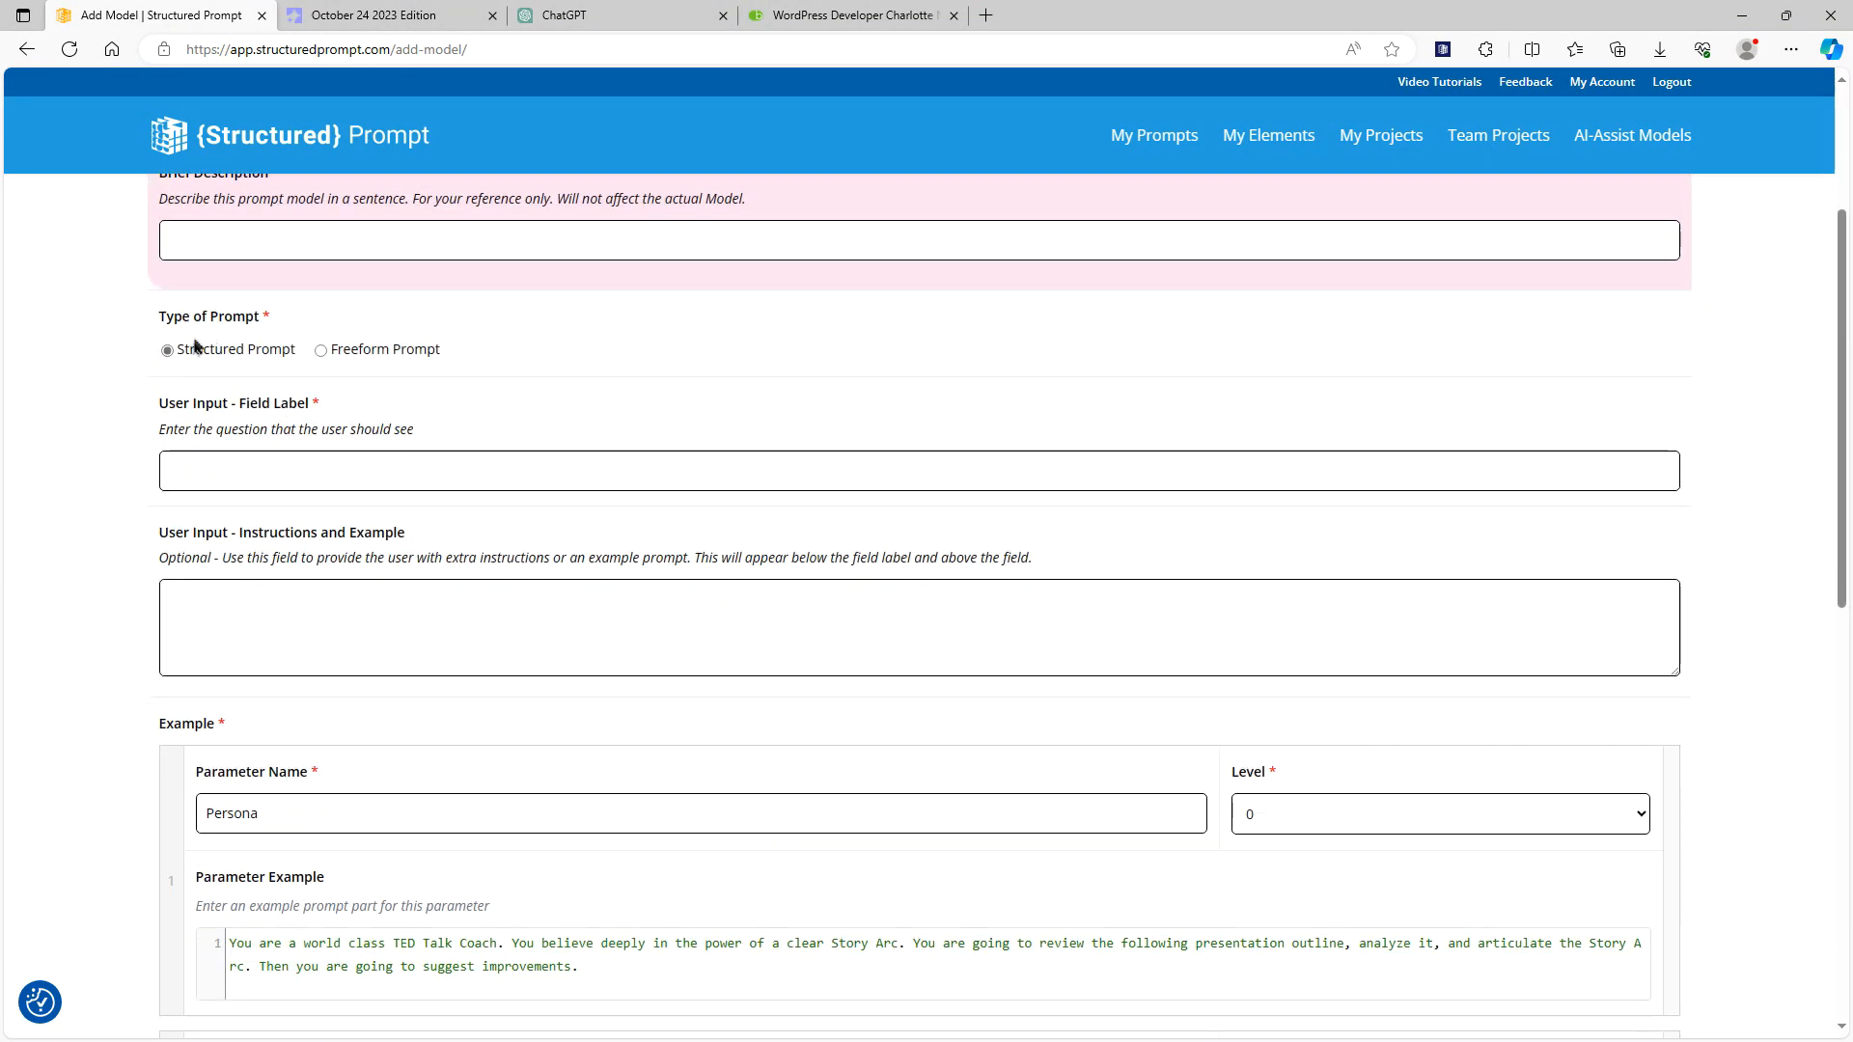
{"action": "left_click", "coordinate": [212, 466]}
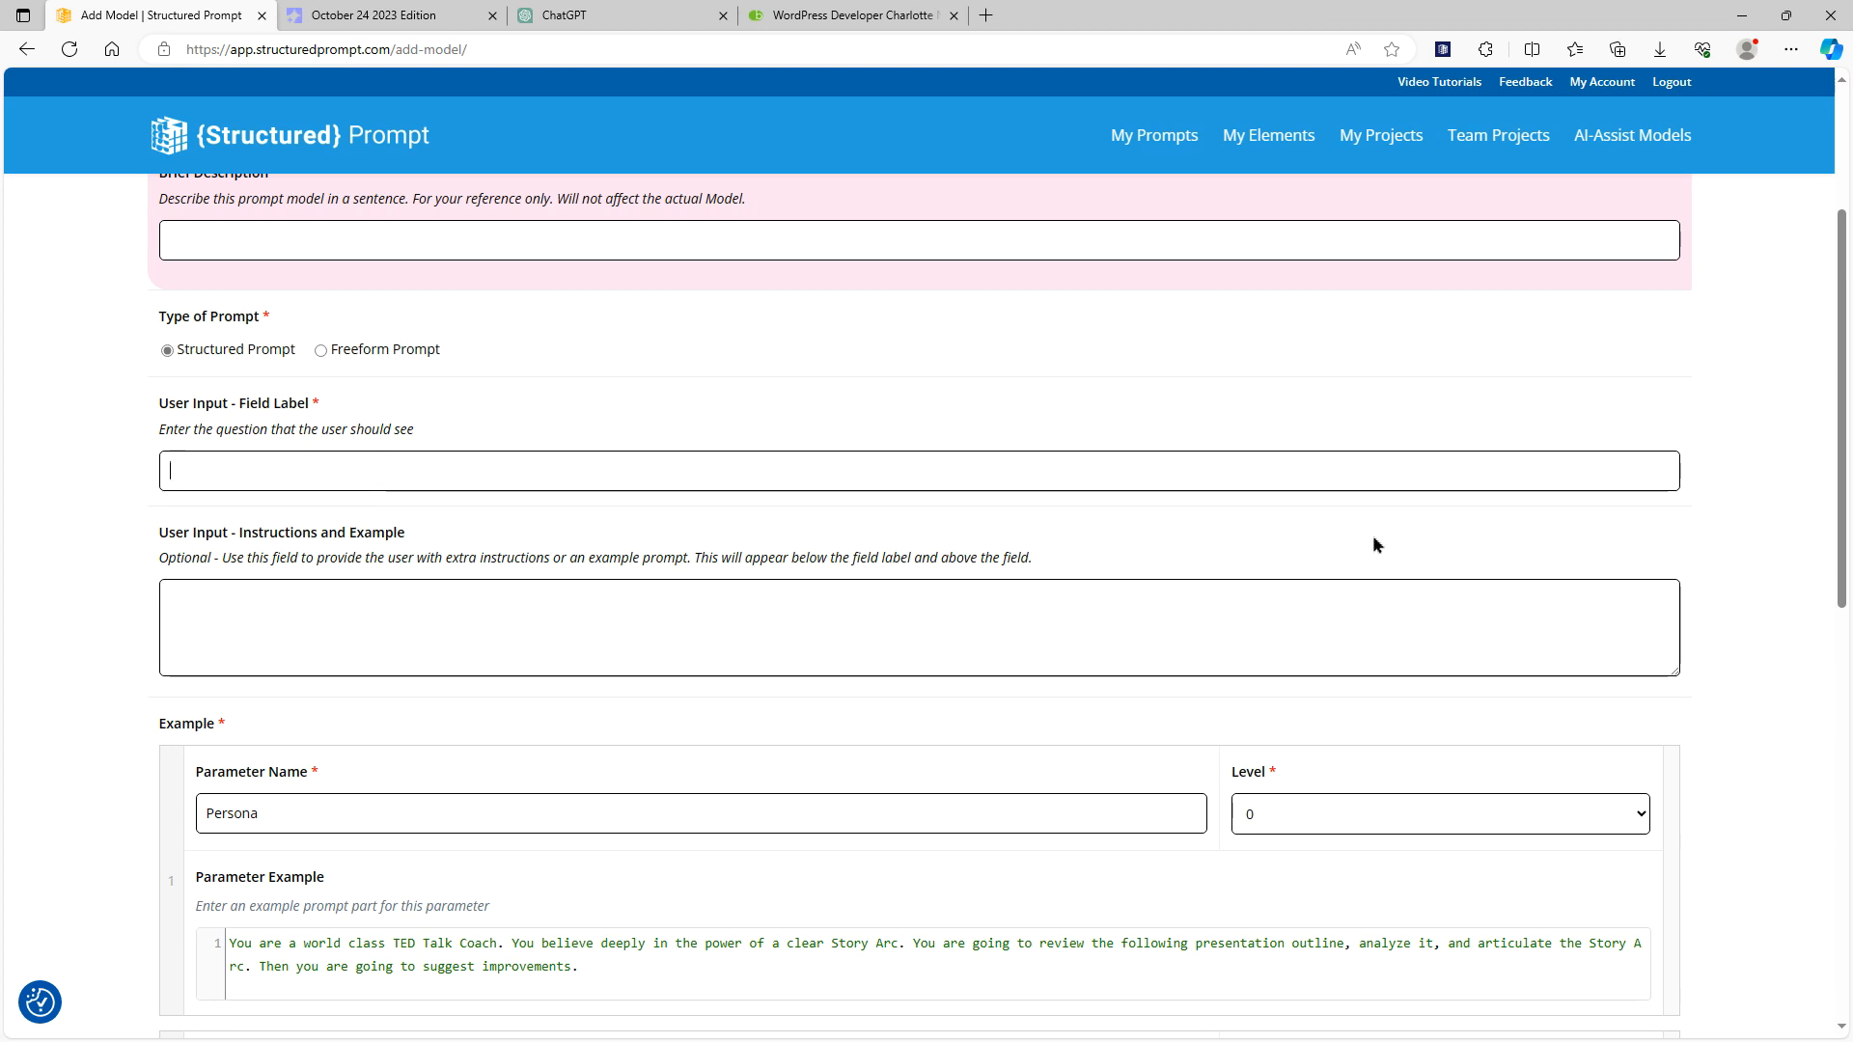
{"action": "type", "text": "Please "}
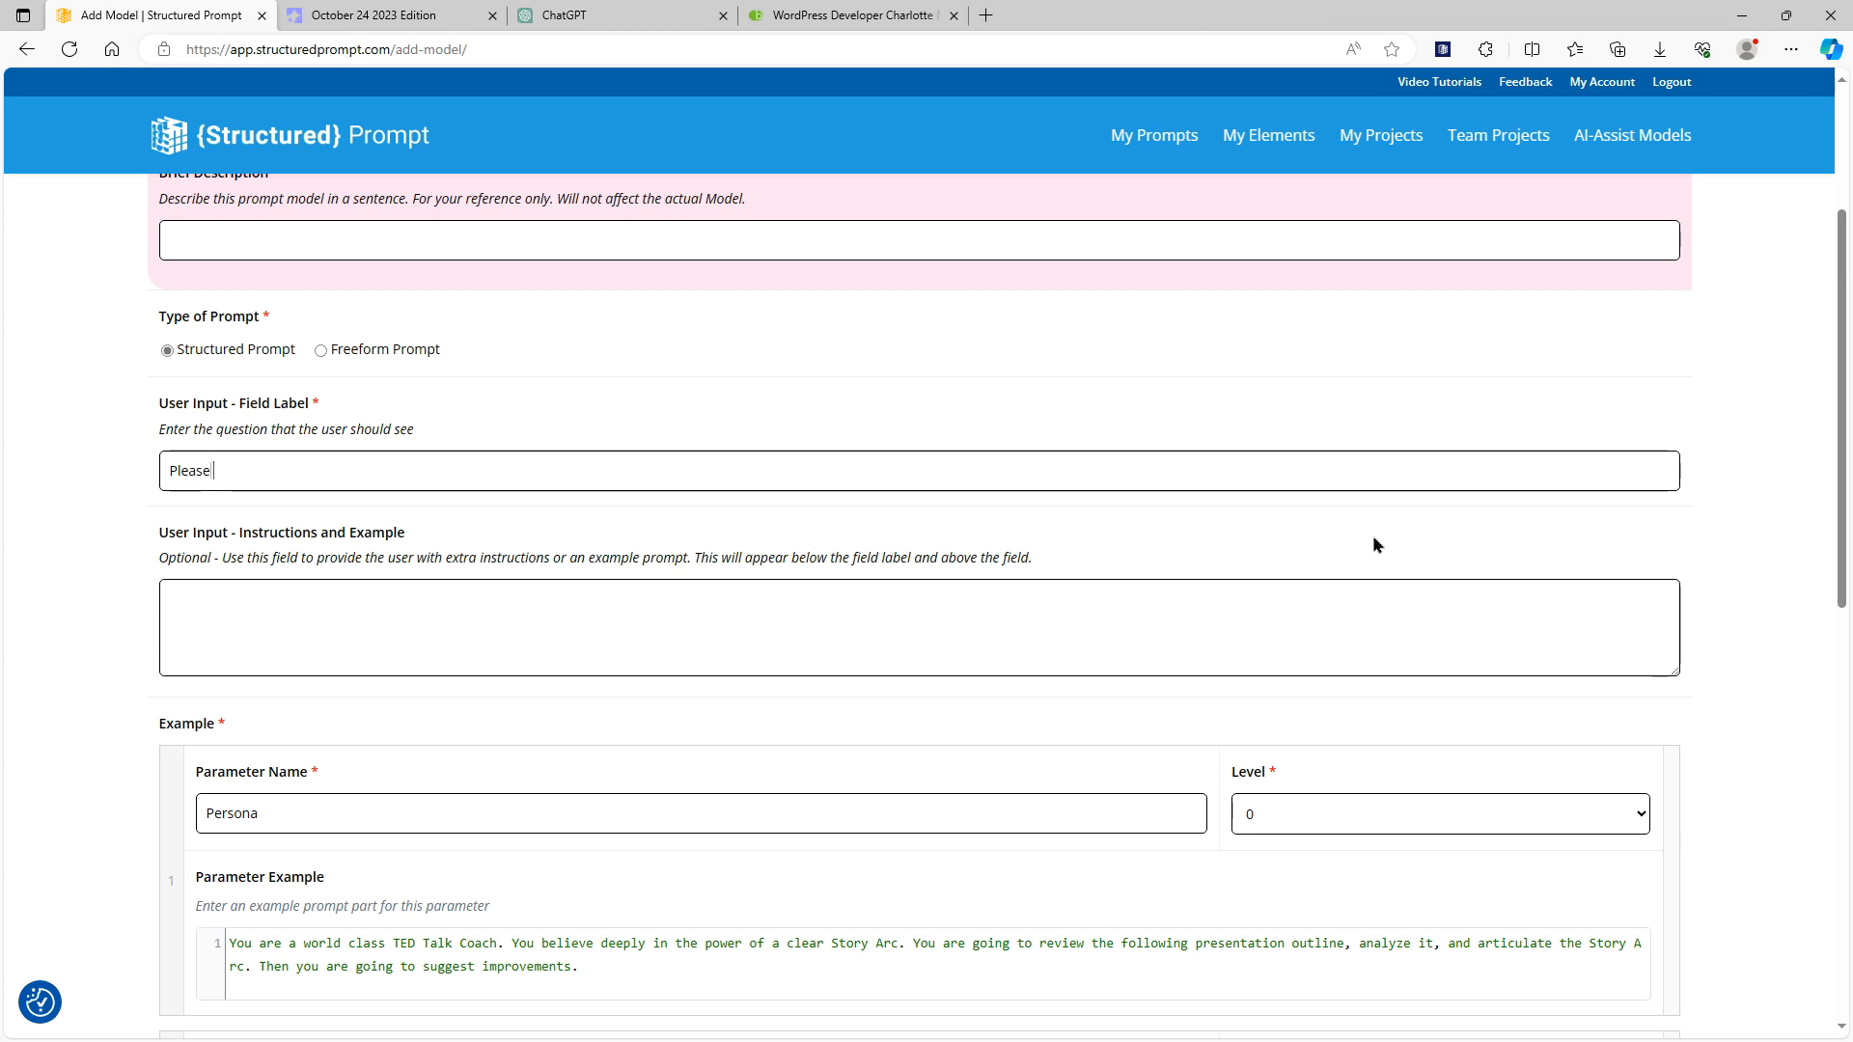
{"action": "type", "text": "describe "}
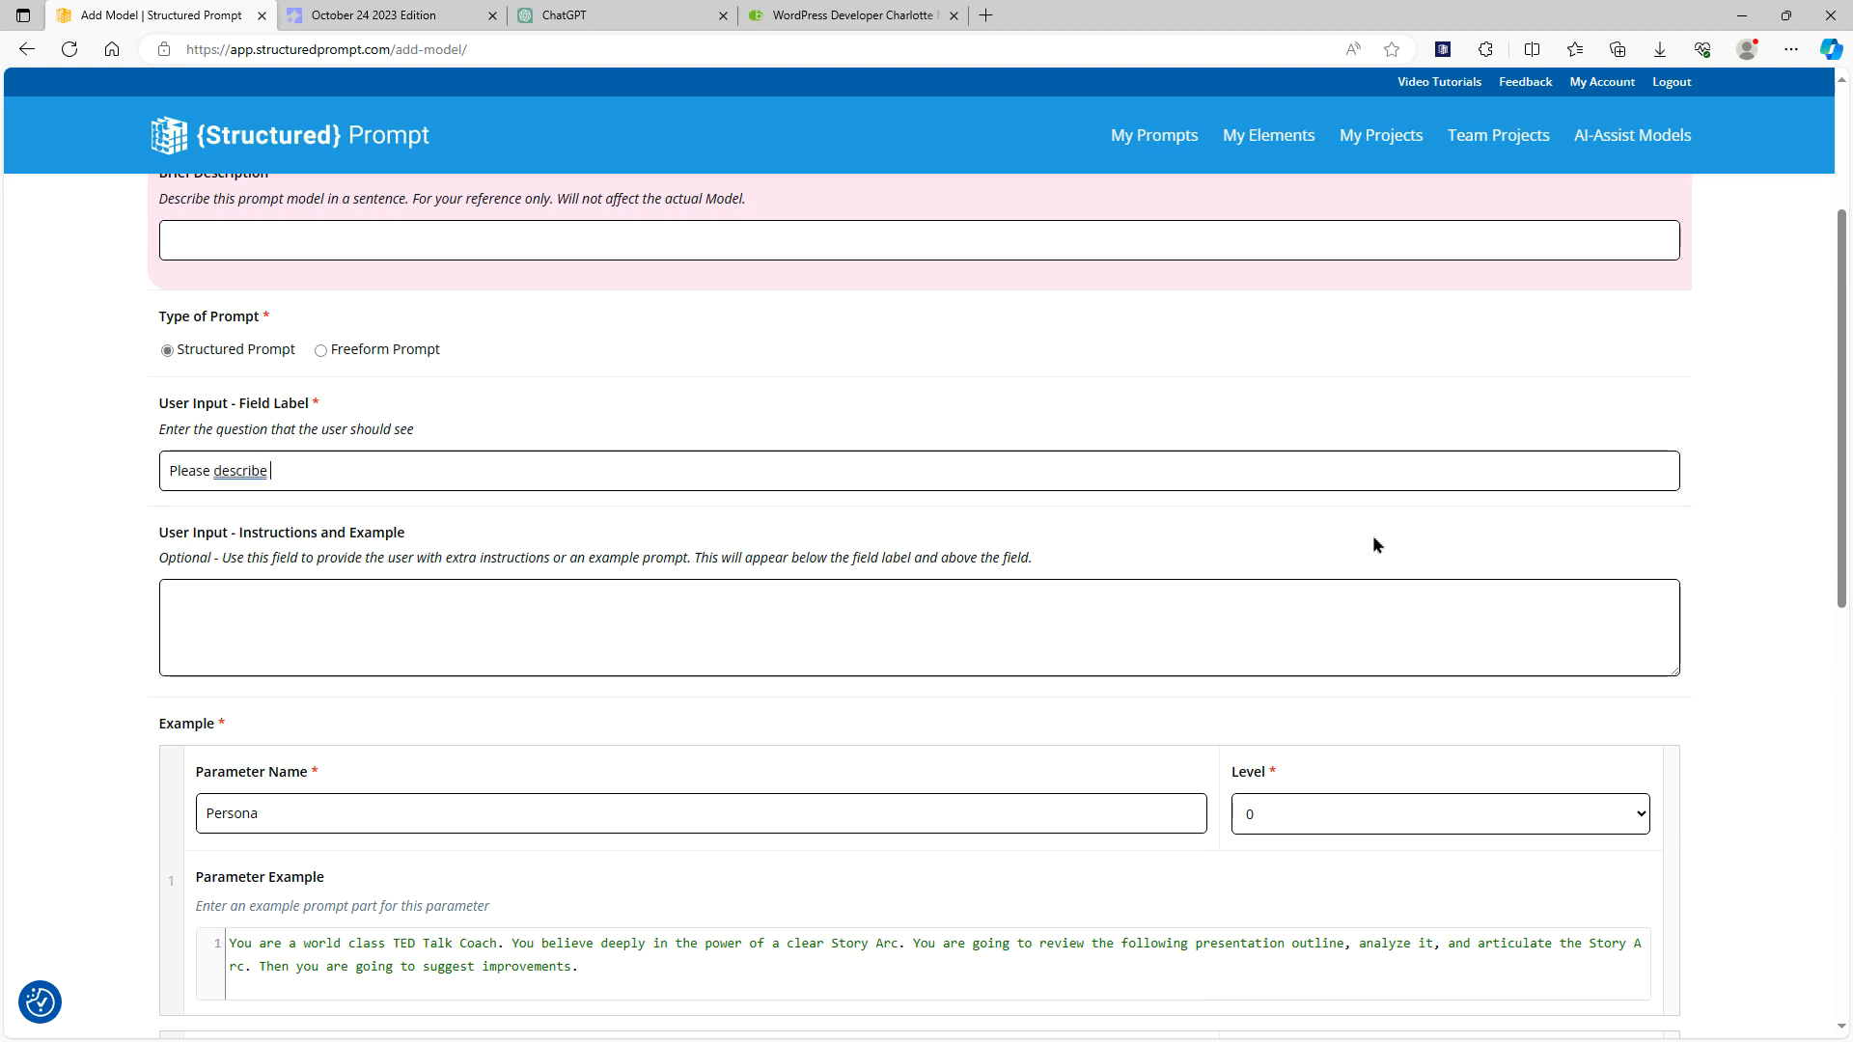
{"action": "type", "text": "the persona and wha"}
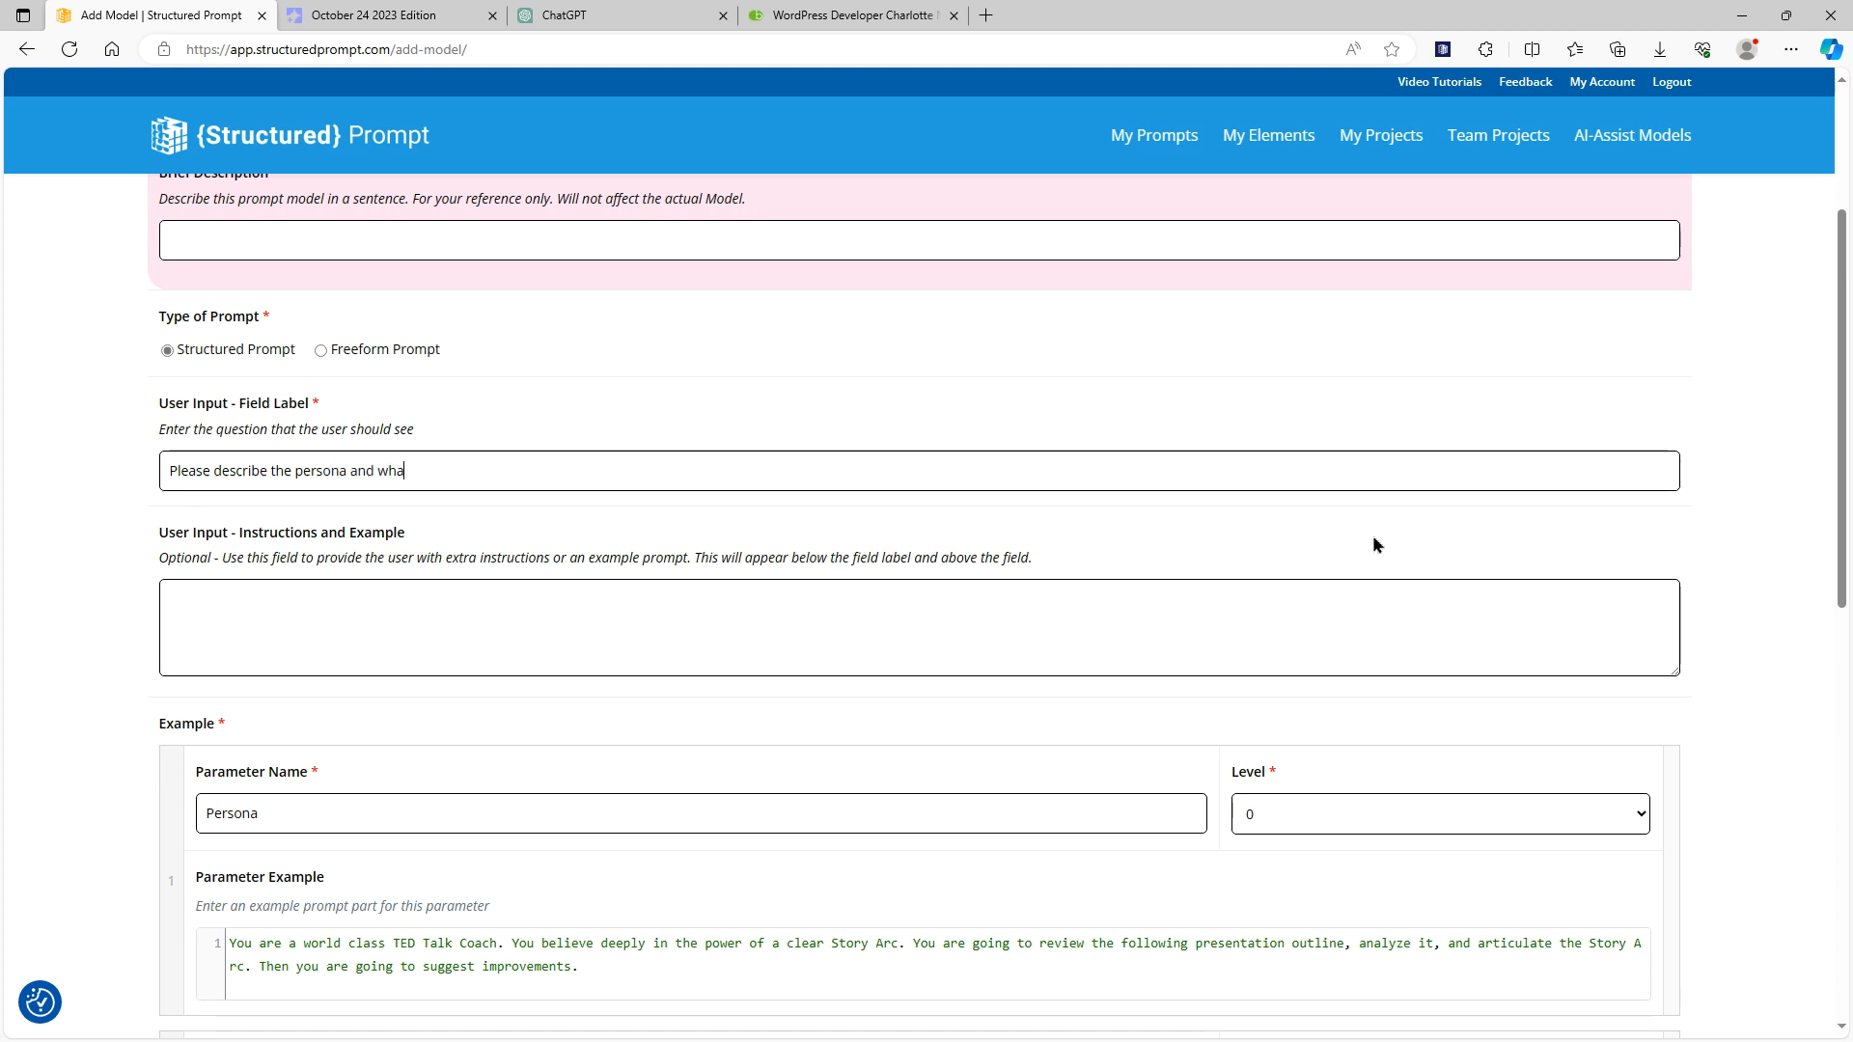
{"action": "type", "text": "t you would like to achieve."}
{"action": "scroll", "coordinate": [74, 694], "scroll_direction": "down", "scroll_amount": 12}
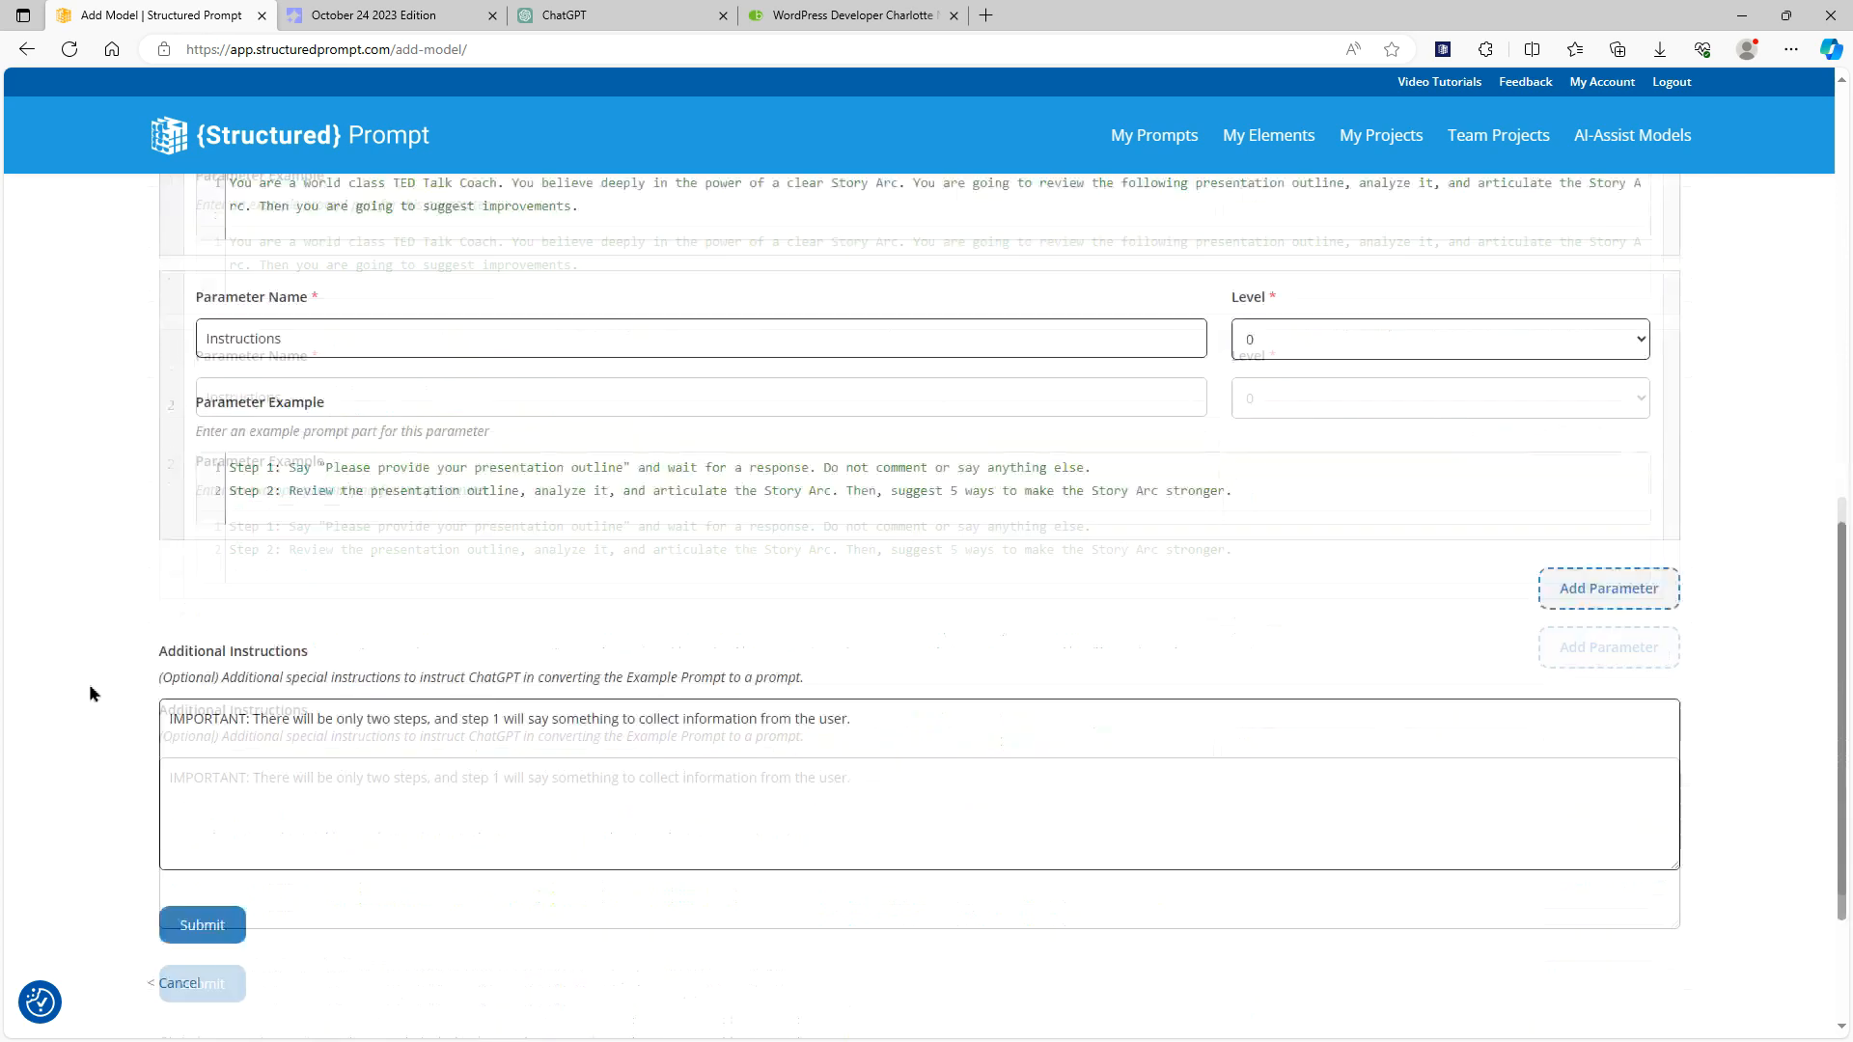
{"action": "left_click", "coordinate": [200, 693]}
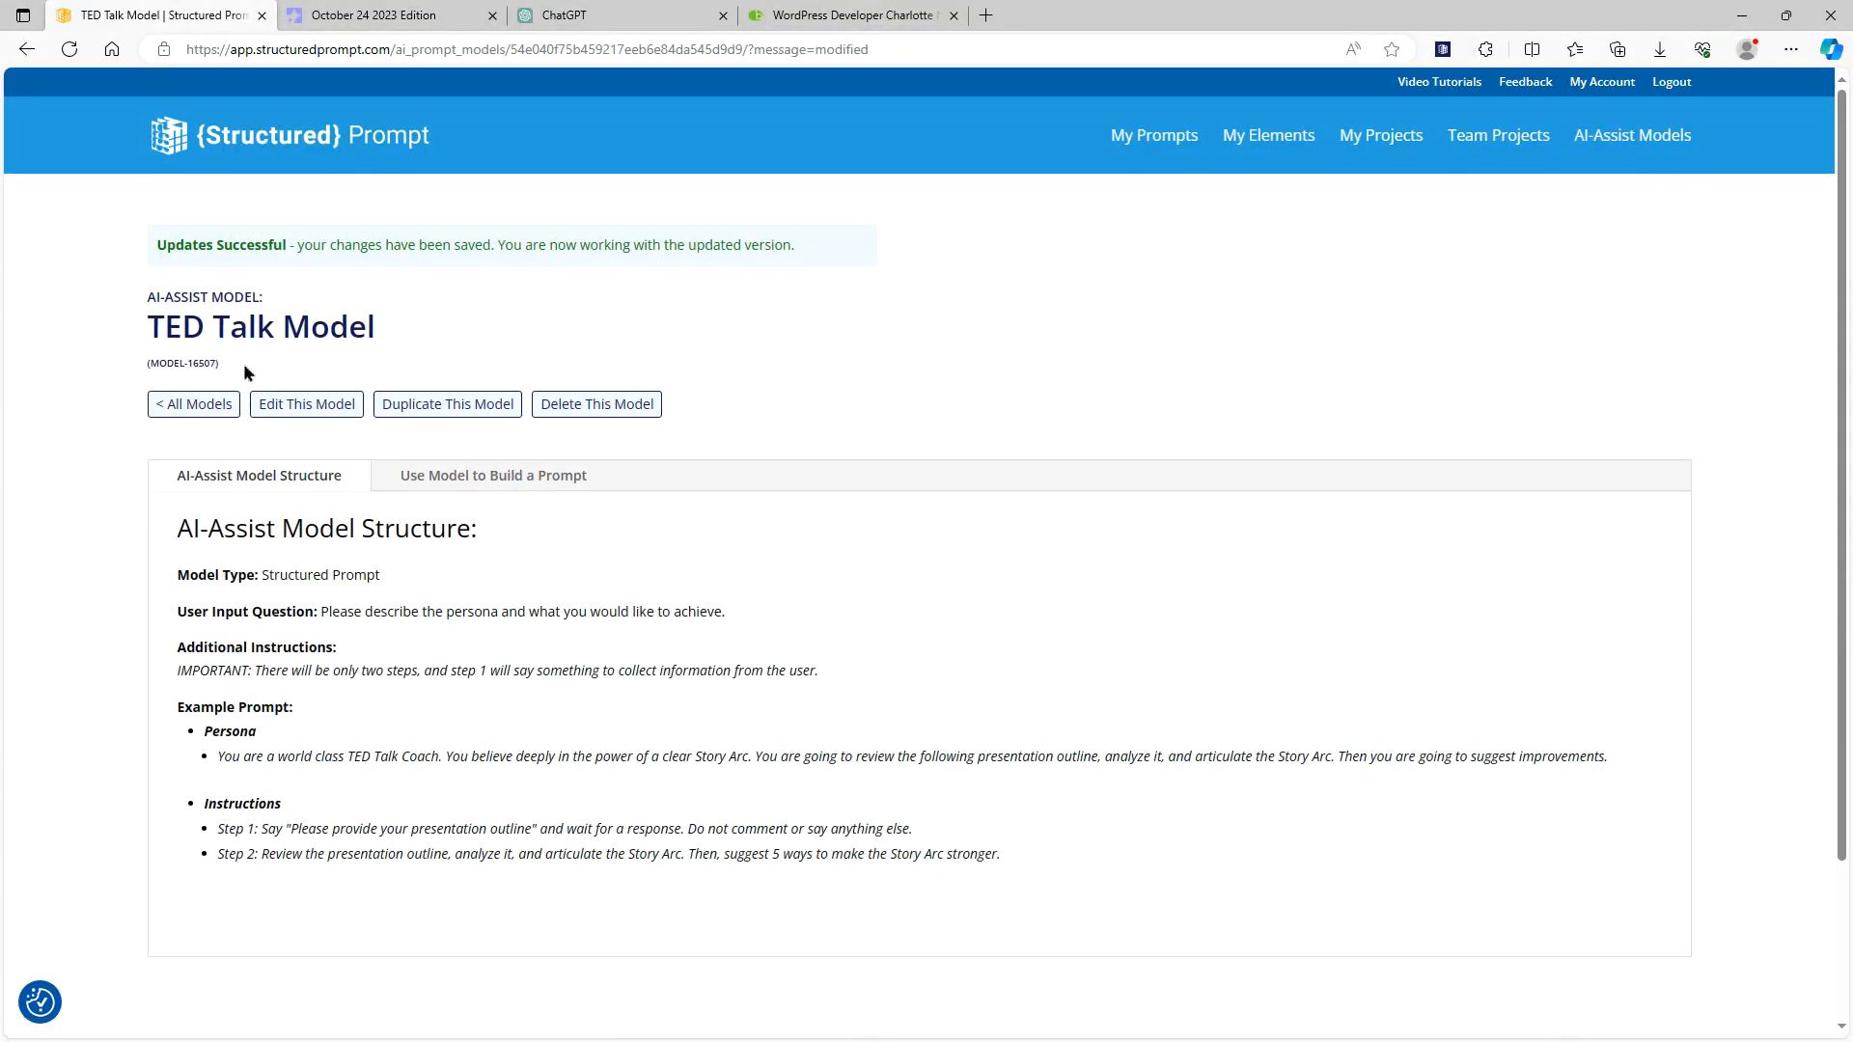
Check the AI-Assist models list, then start adding a new prompt with AI-Assist from My Prompts
{"action": "left_click", "coordinate": [1632, 135]}
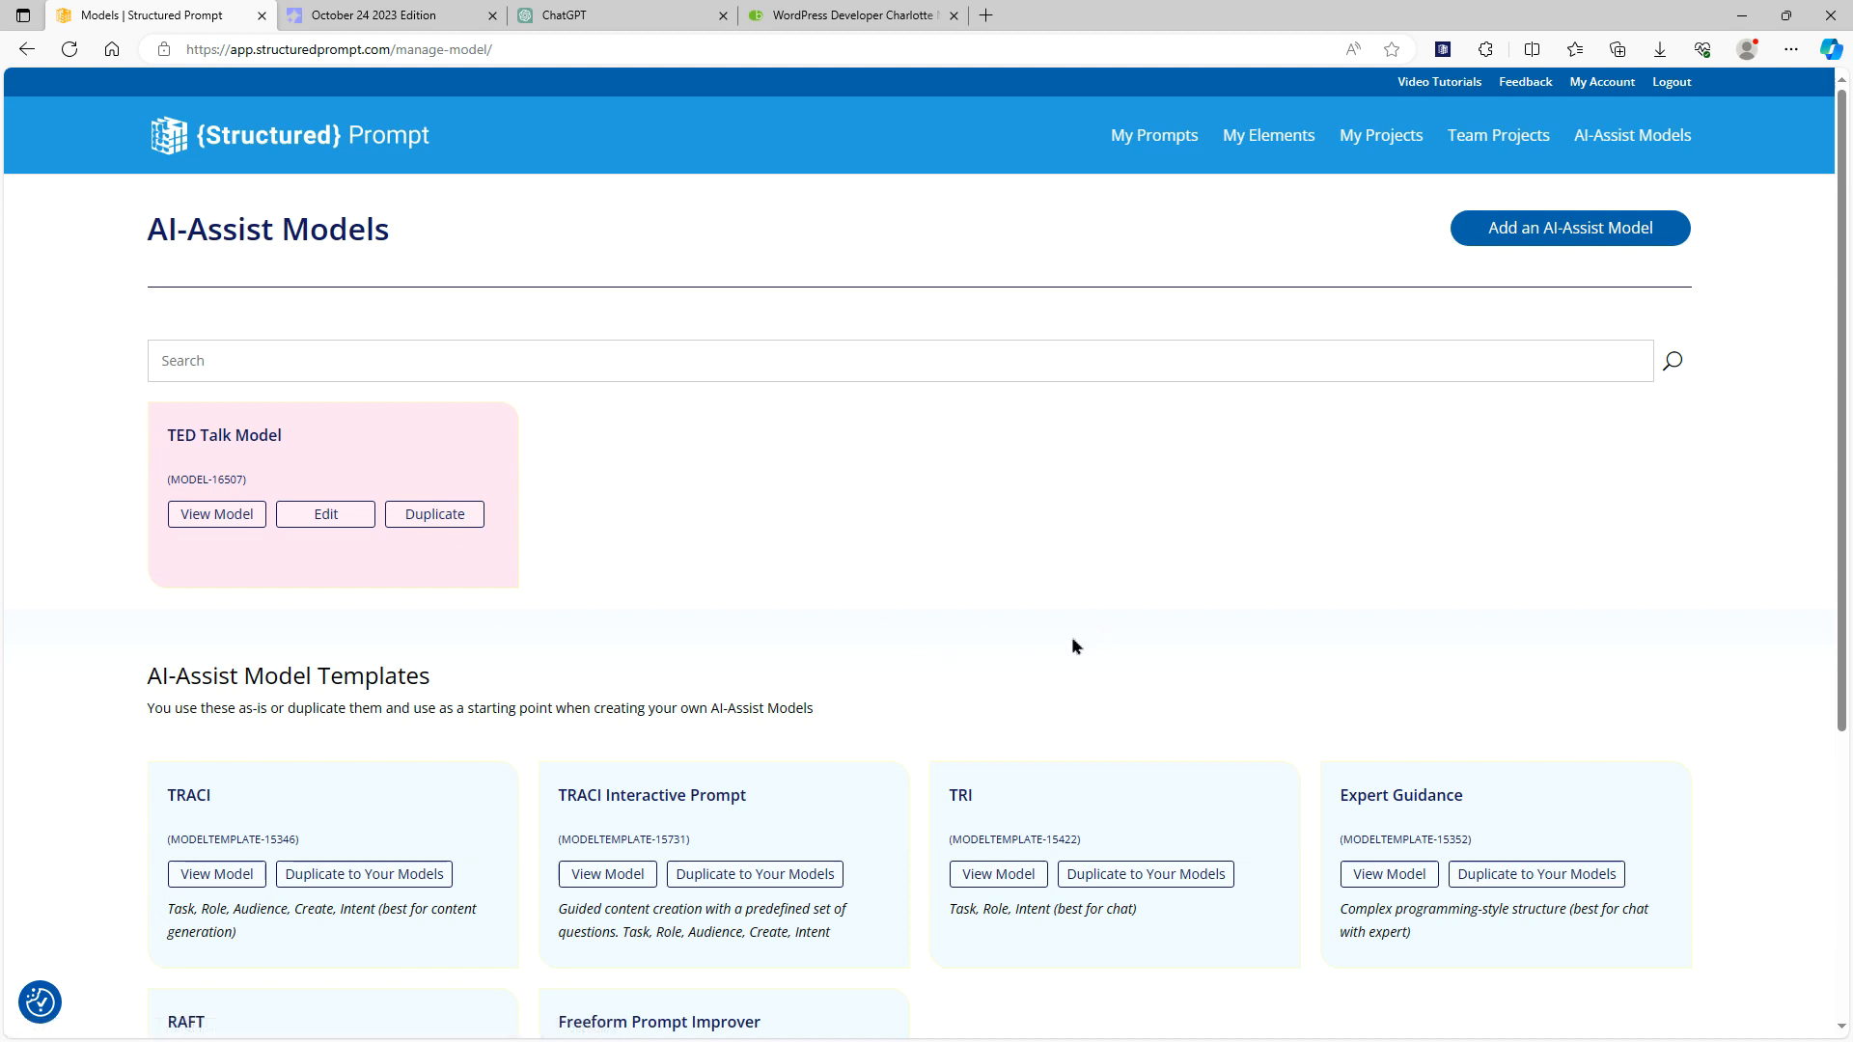
{"action": "left_click", "coordinate": [1138, 146]}
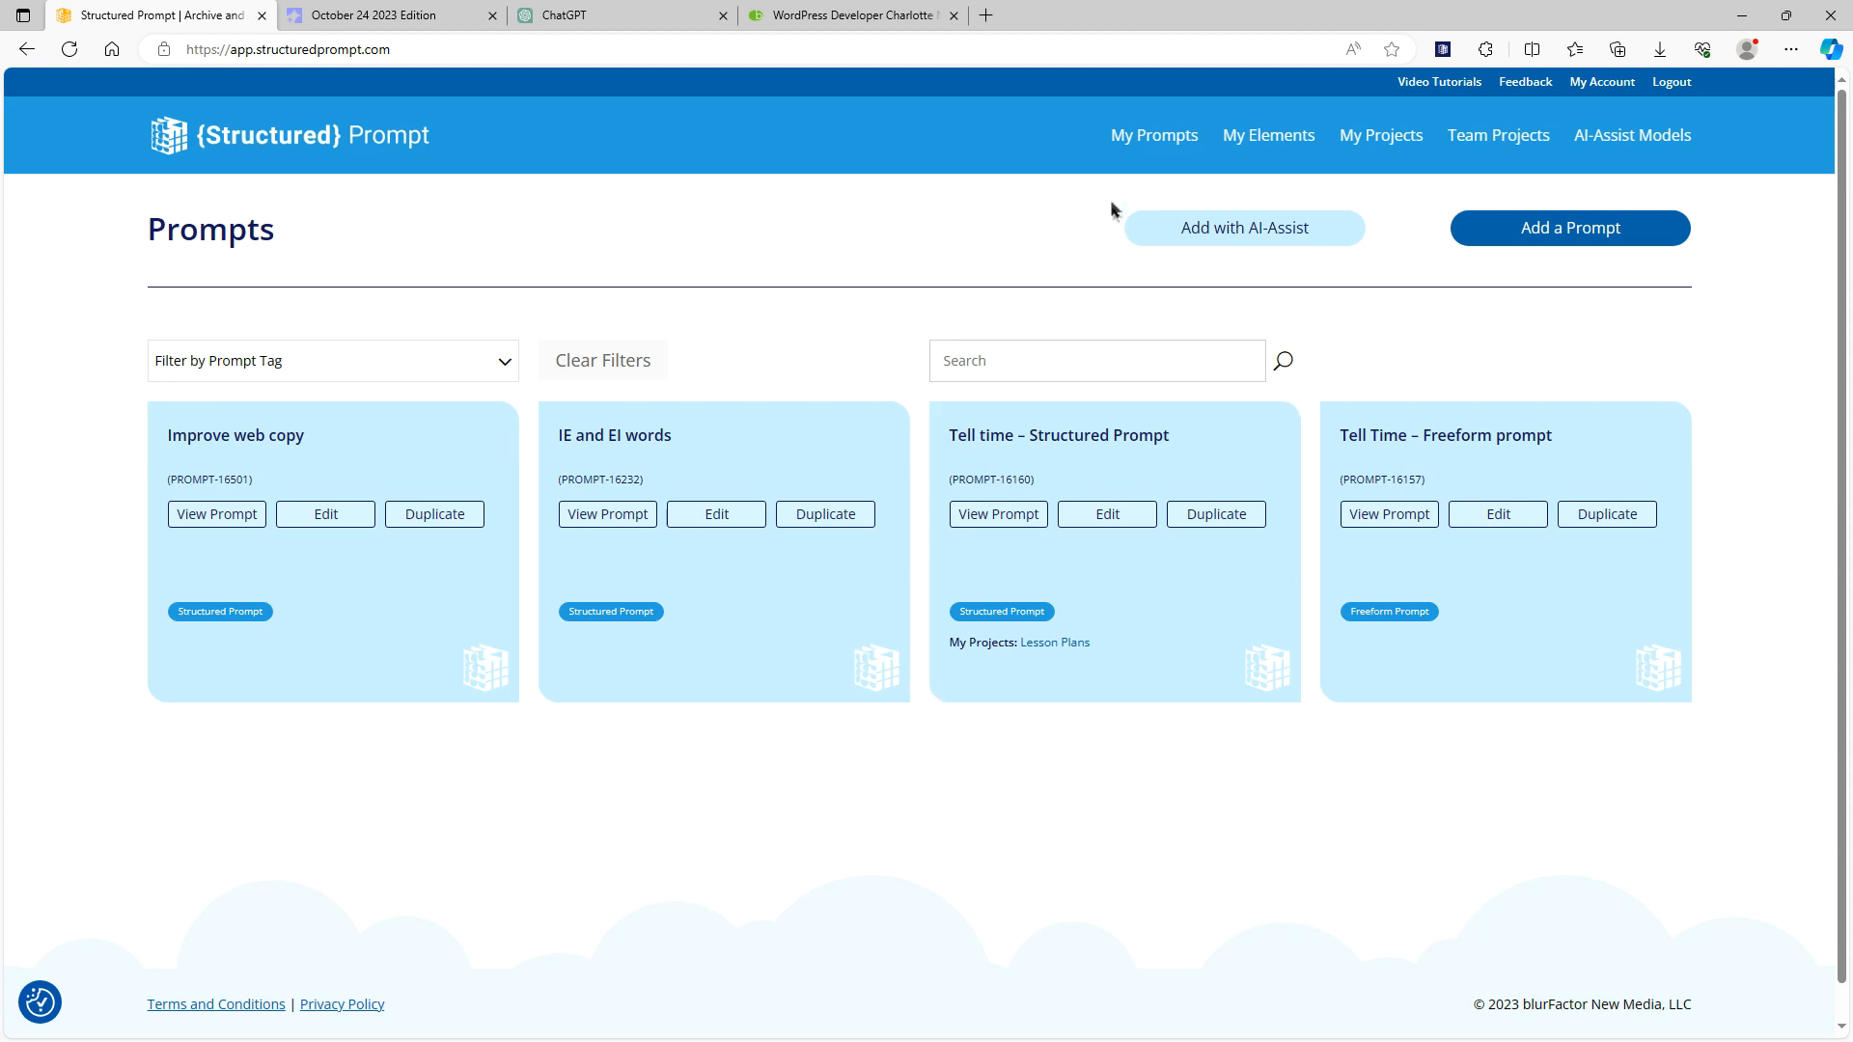
{"action": "left_click", "coordinate": [1221, 240]}
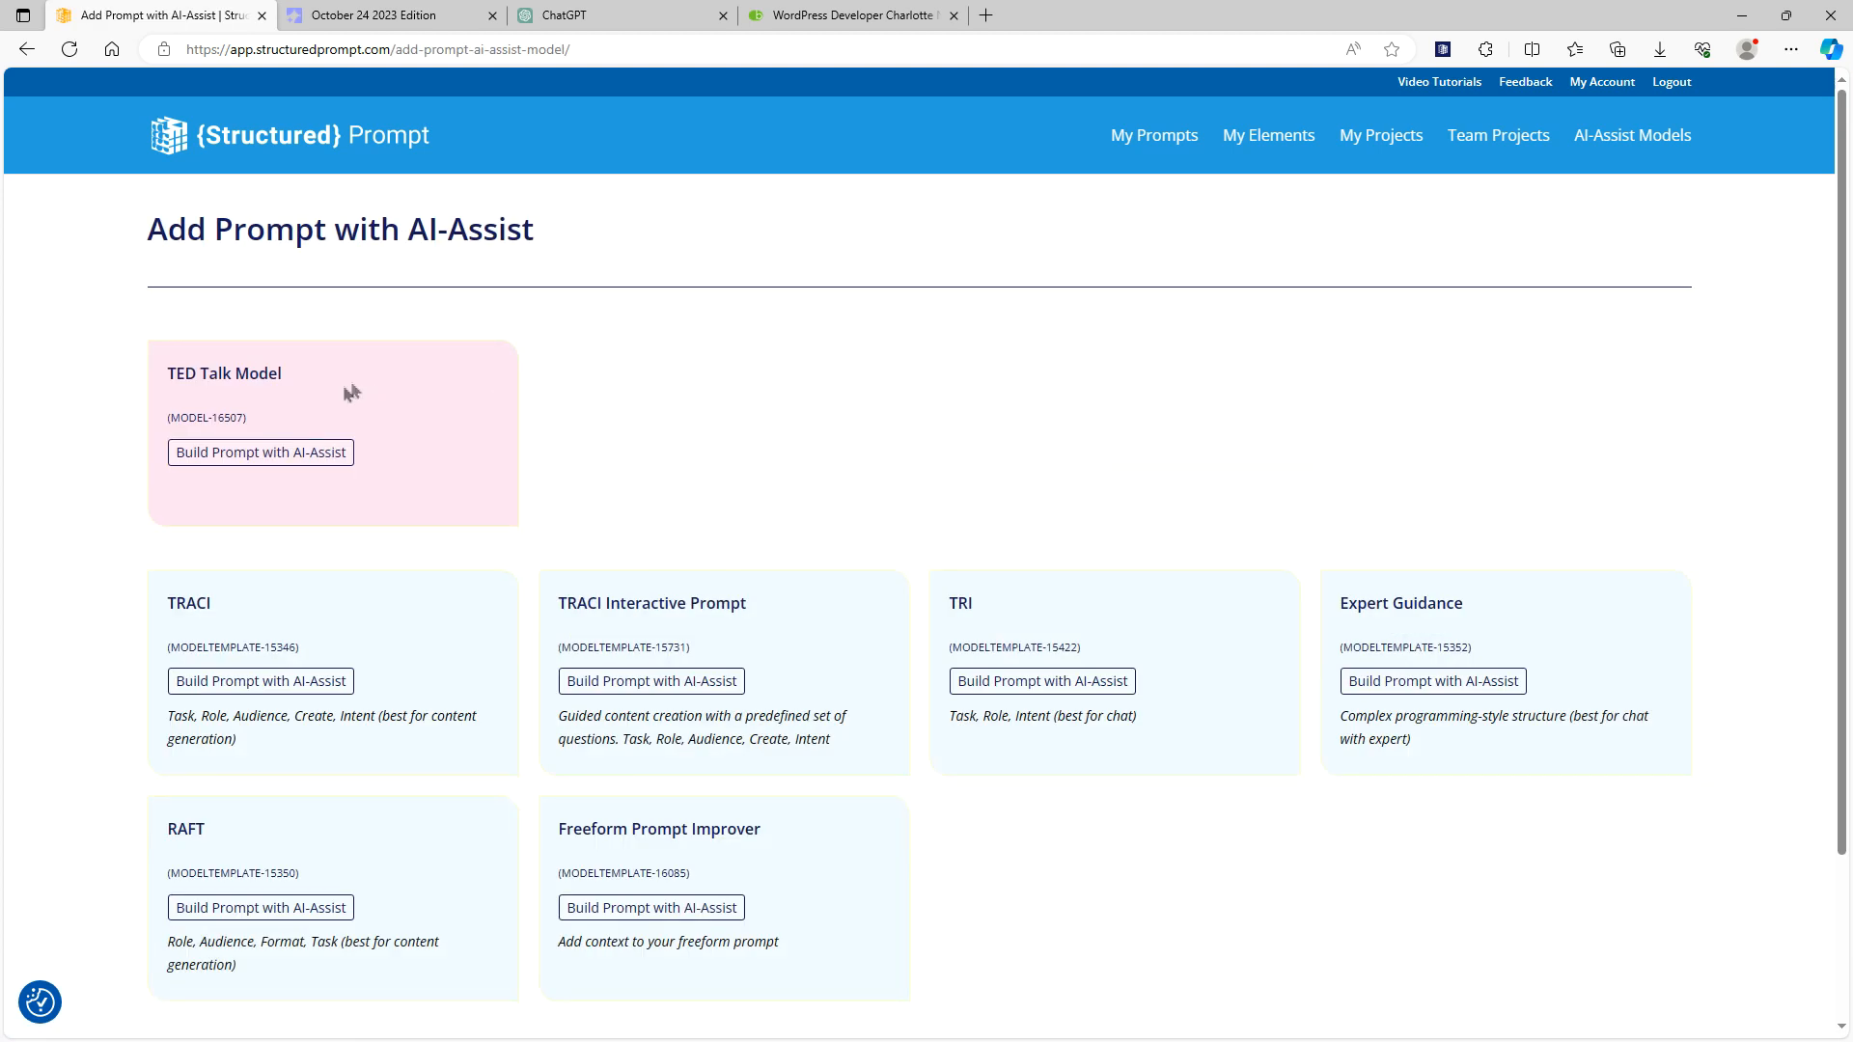
Start building a prompt with the TED Talk Model and name it "Persusasive Web Copy"
{"action": "left_click", "coordinate": [260, 454]}
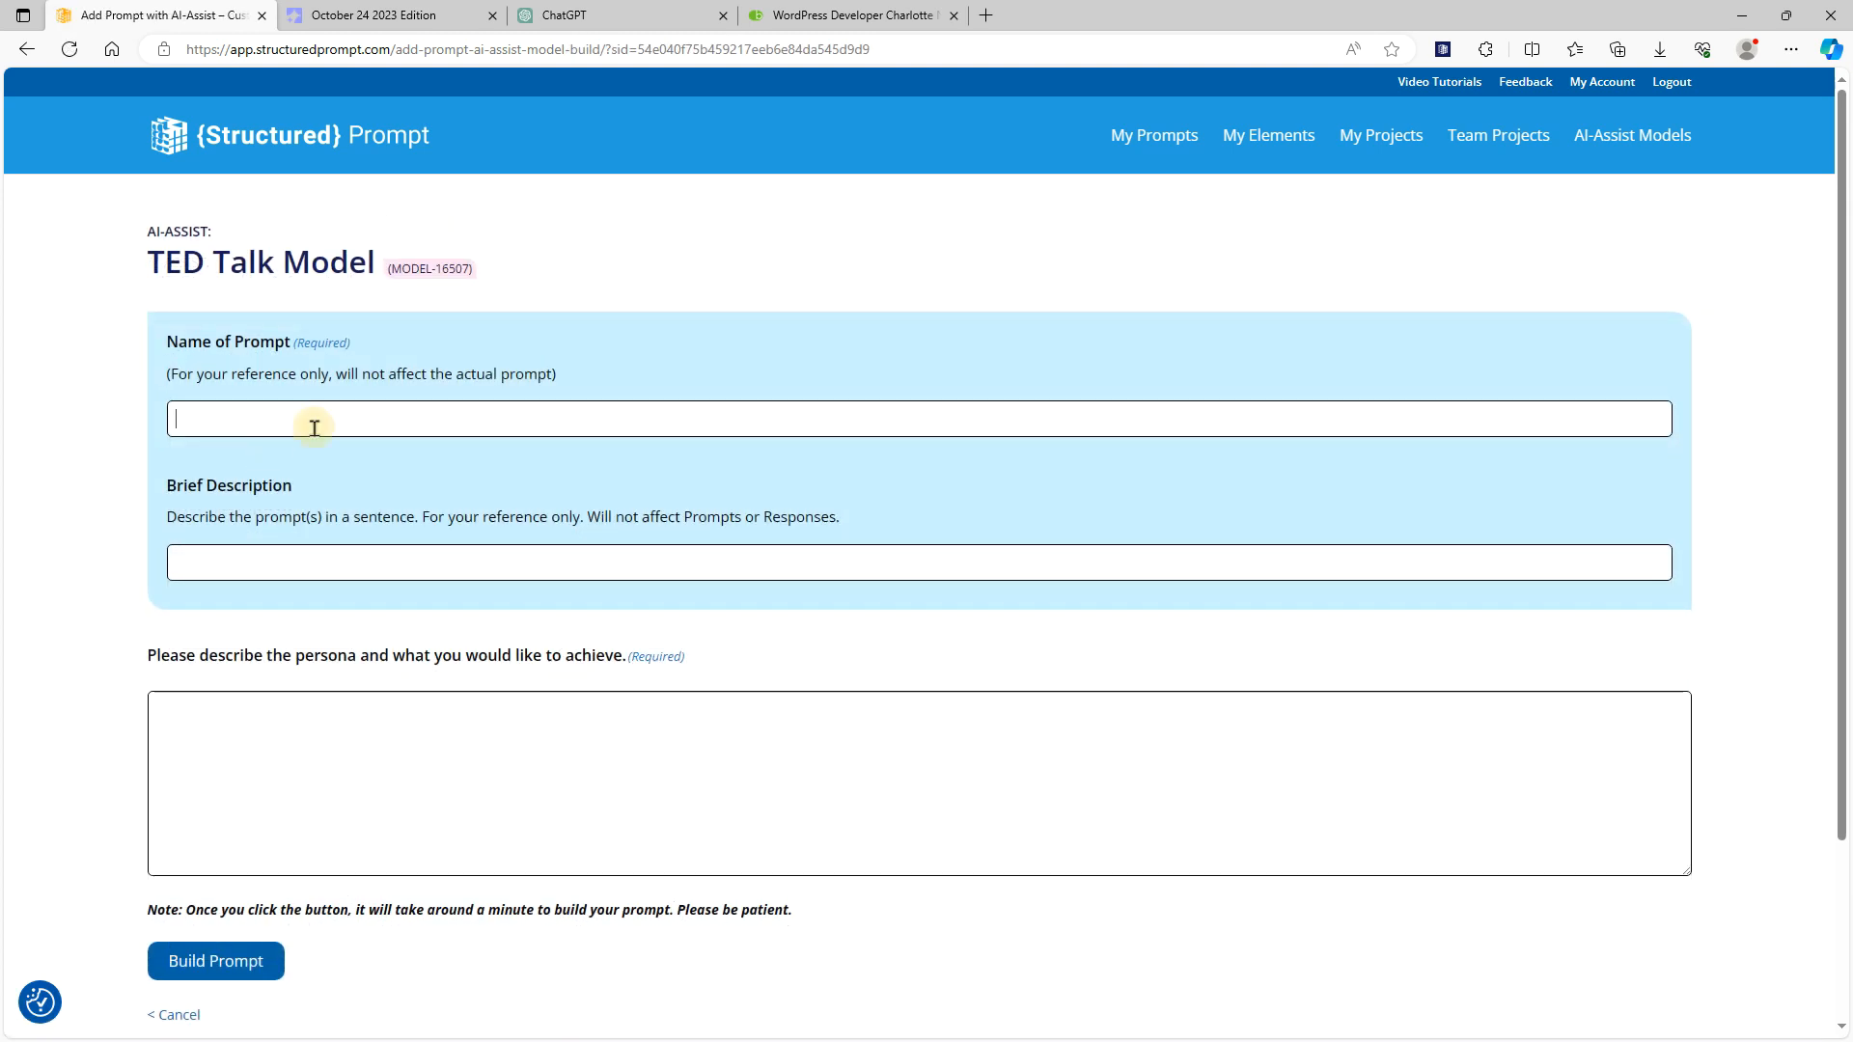
{"action": "type", "text": "Persusasive Web Copy"}
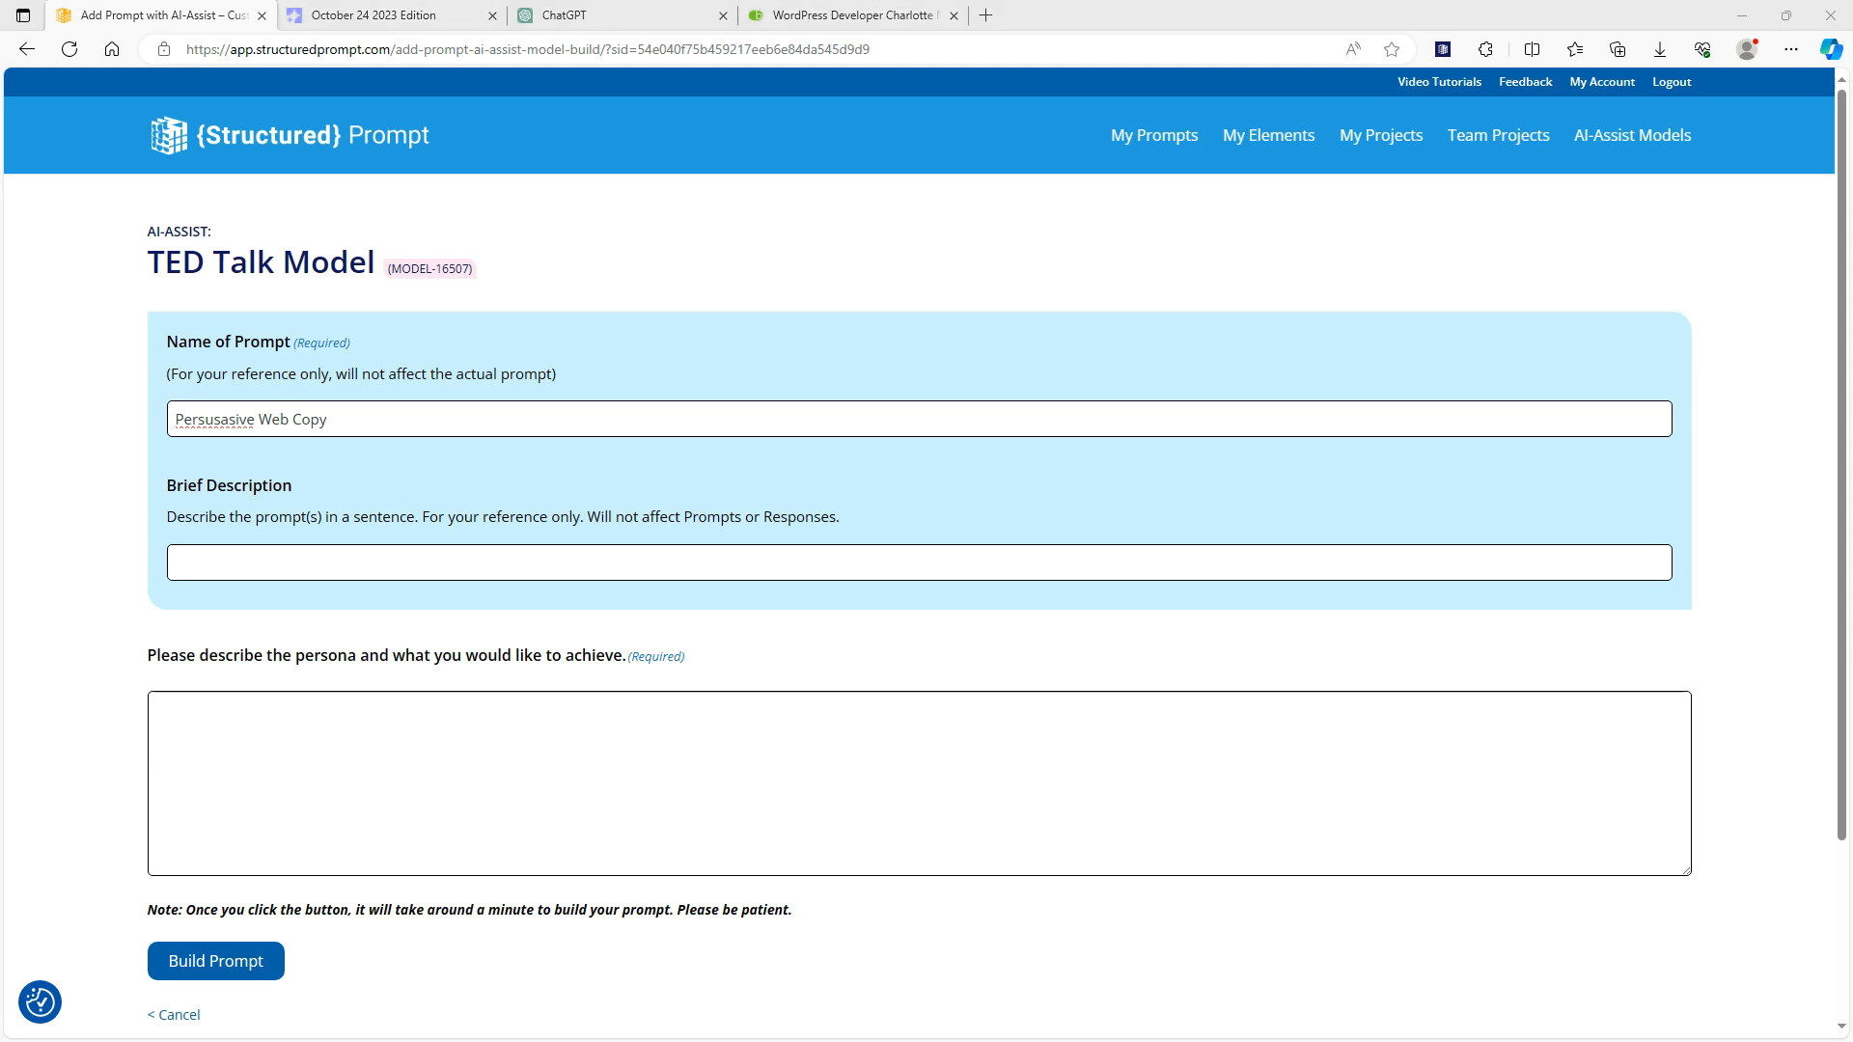
Describe a professional web copy writer who rewrites the user's copy more persuasively with fascinator bullets and a strong call to action, and build the prompt
{"action": "left_click", "coordinate": [769, 819]}
{"action": "type", "text": "Act as a a professsional web copy writer who specializes in copy that converts.  Rewrite the copy provided by the user so that it is more persuasive, includes fascinator bullets, and a strong call to action."}
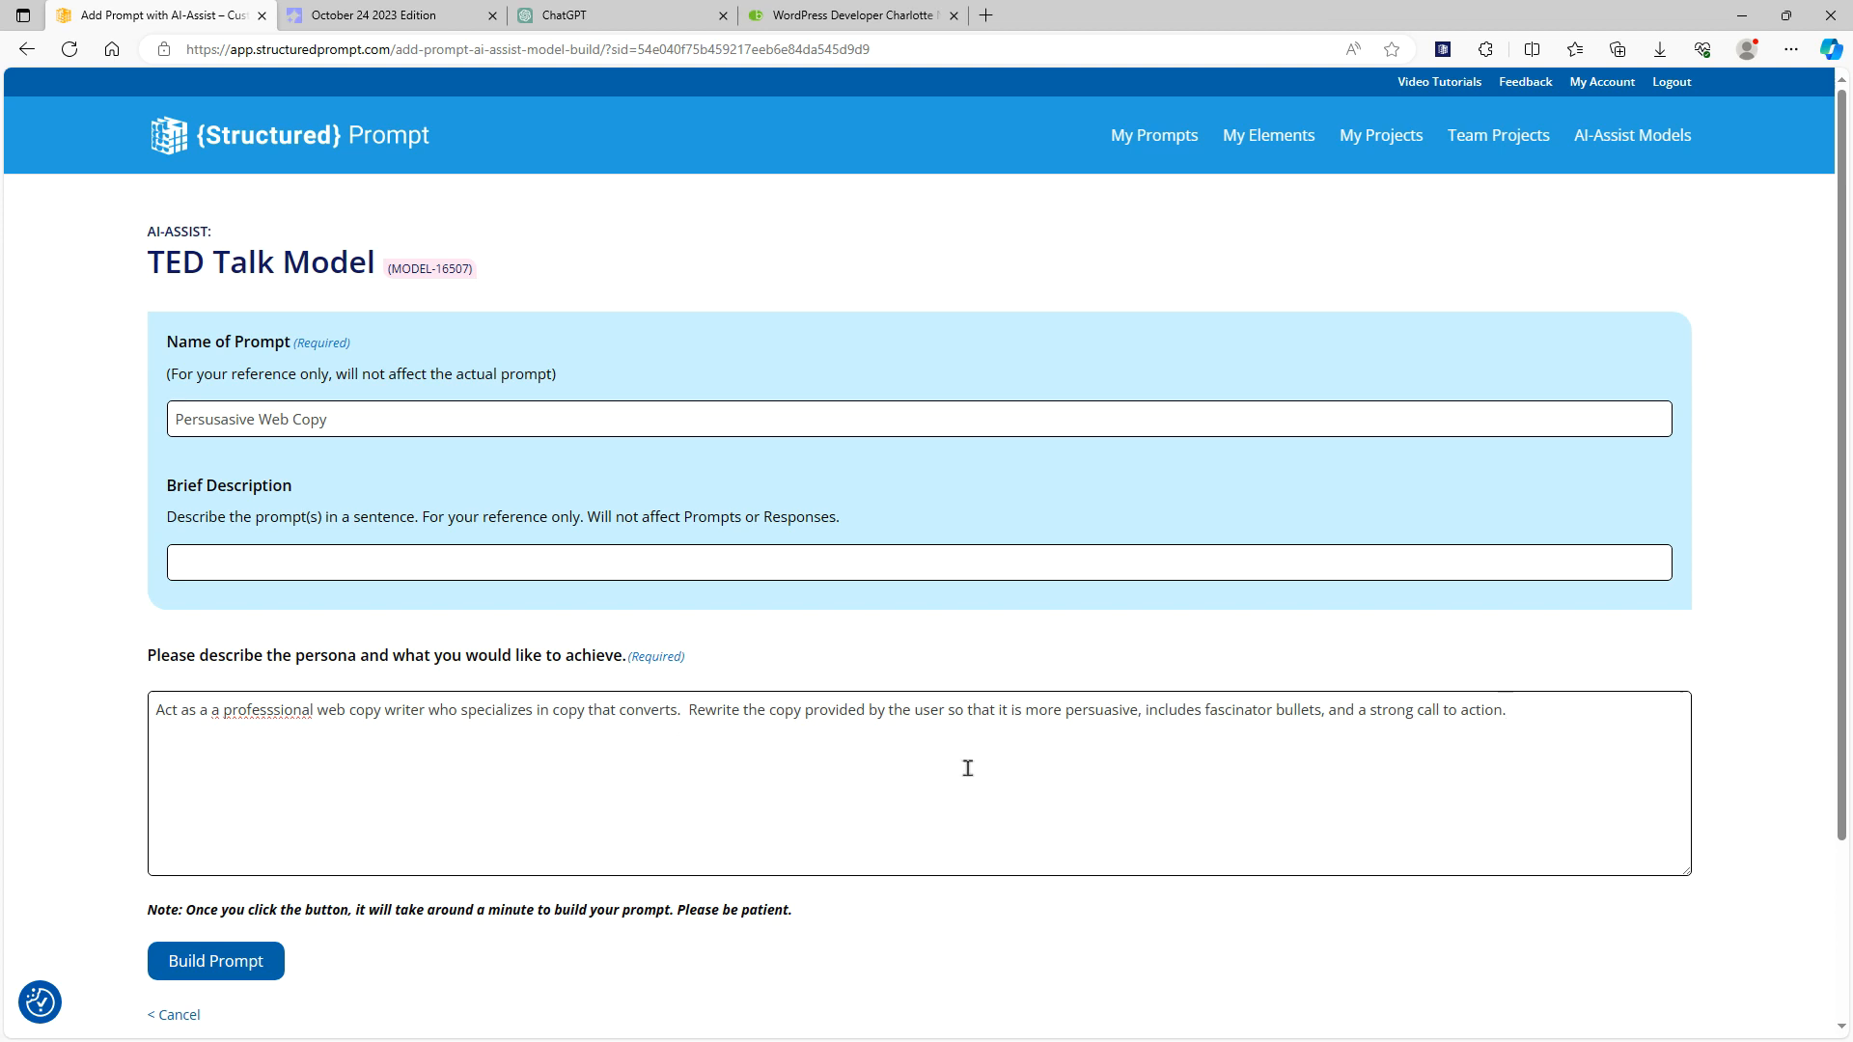
{"action": "left_click", "coordinate": [220, 960]}
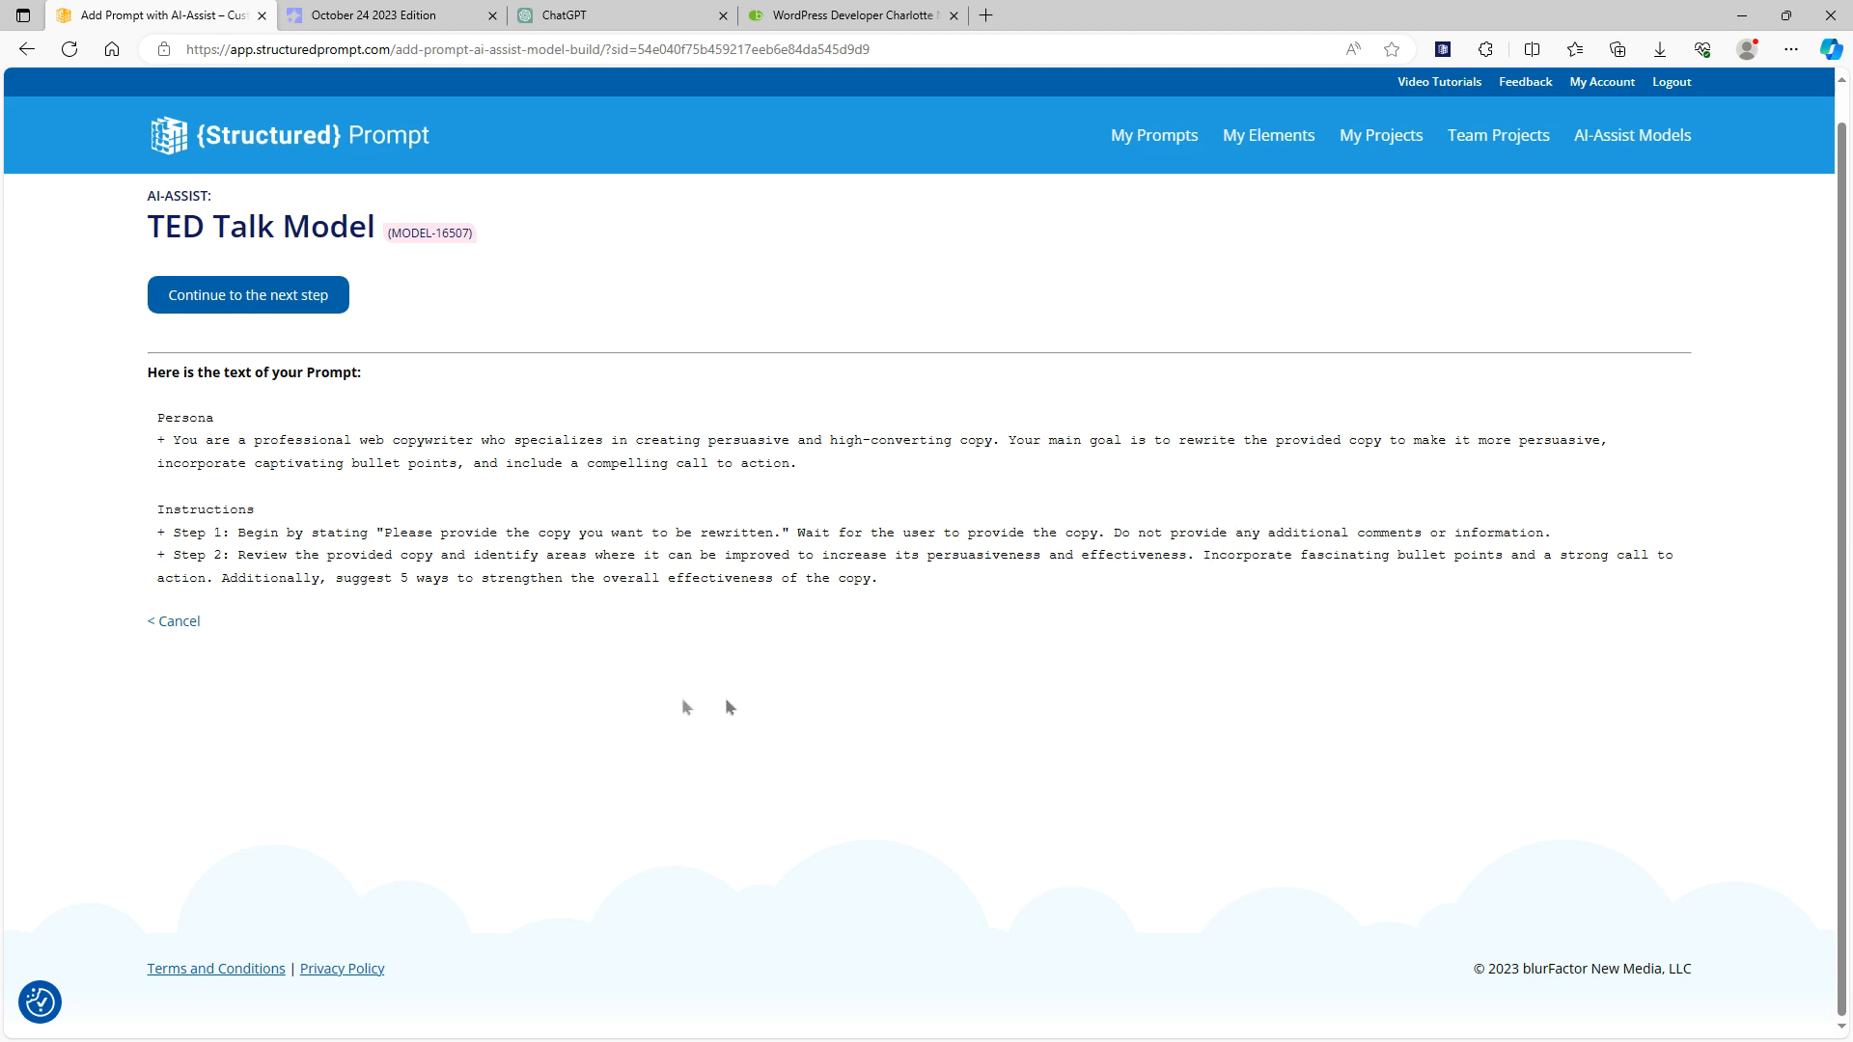
Continue with the generated prompt, add the [Brackets] and YAML conversion formats alongside JSON, and save it
{"action": "left_click", "coordinate": [290, 302]}
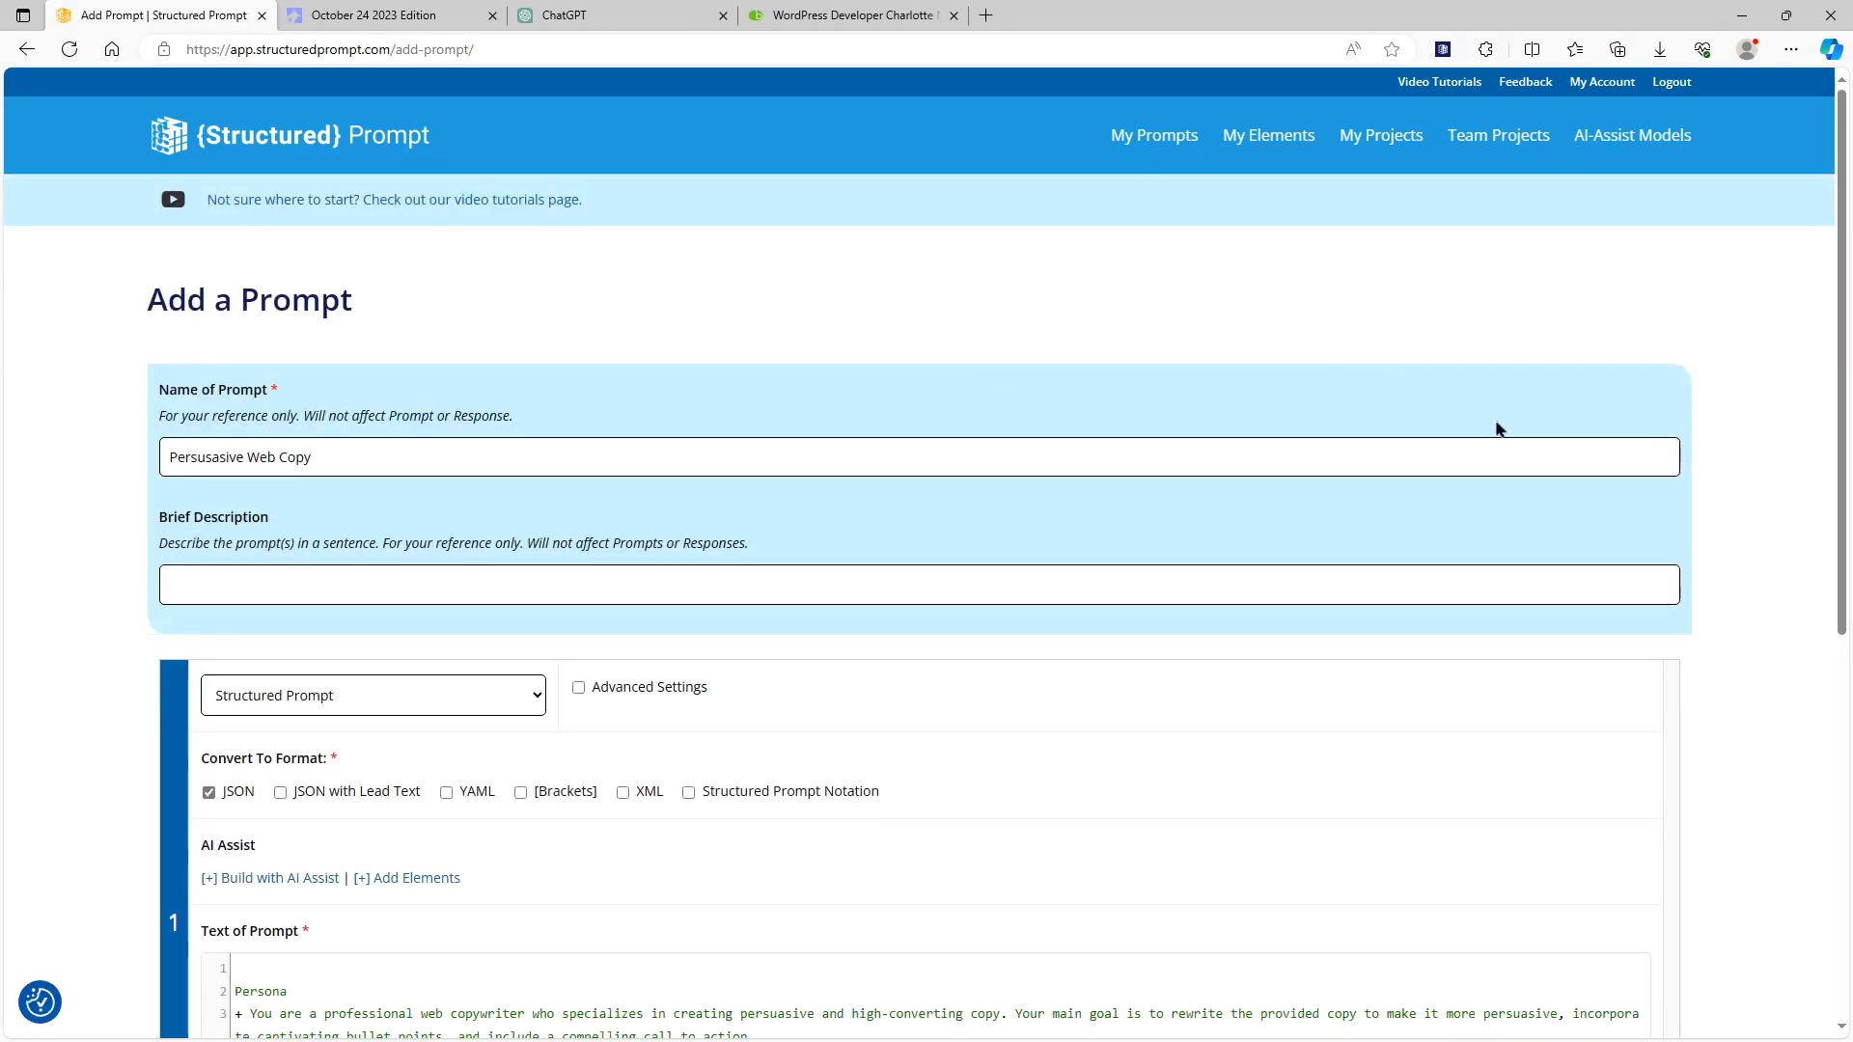
{"action": "scroll", "coordinate": [1497, 422], "scroll_direction": "down", "scroll_amount": 3}
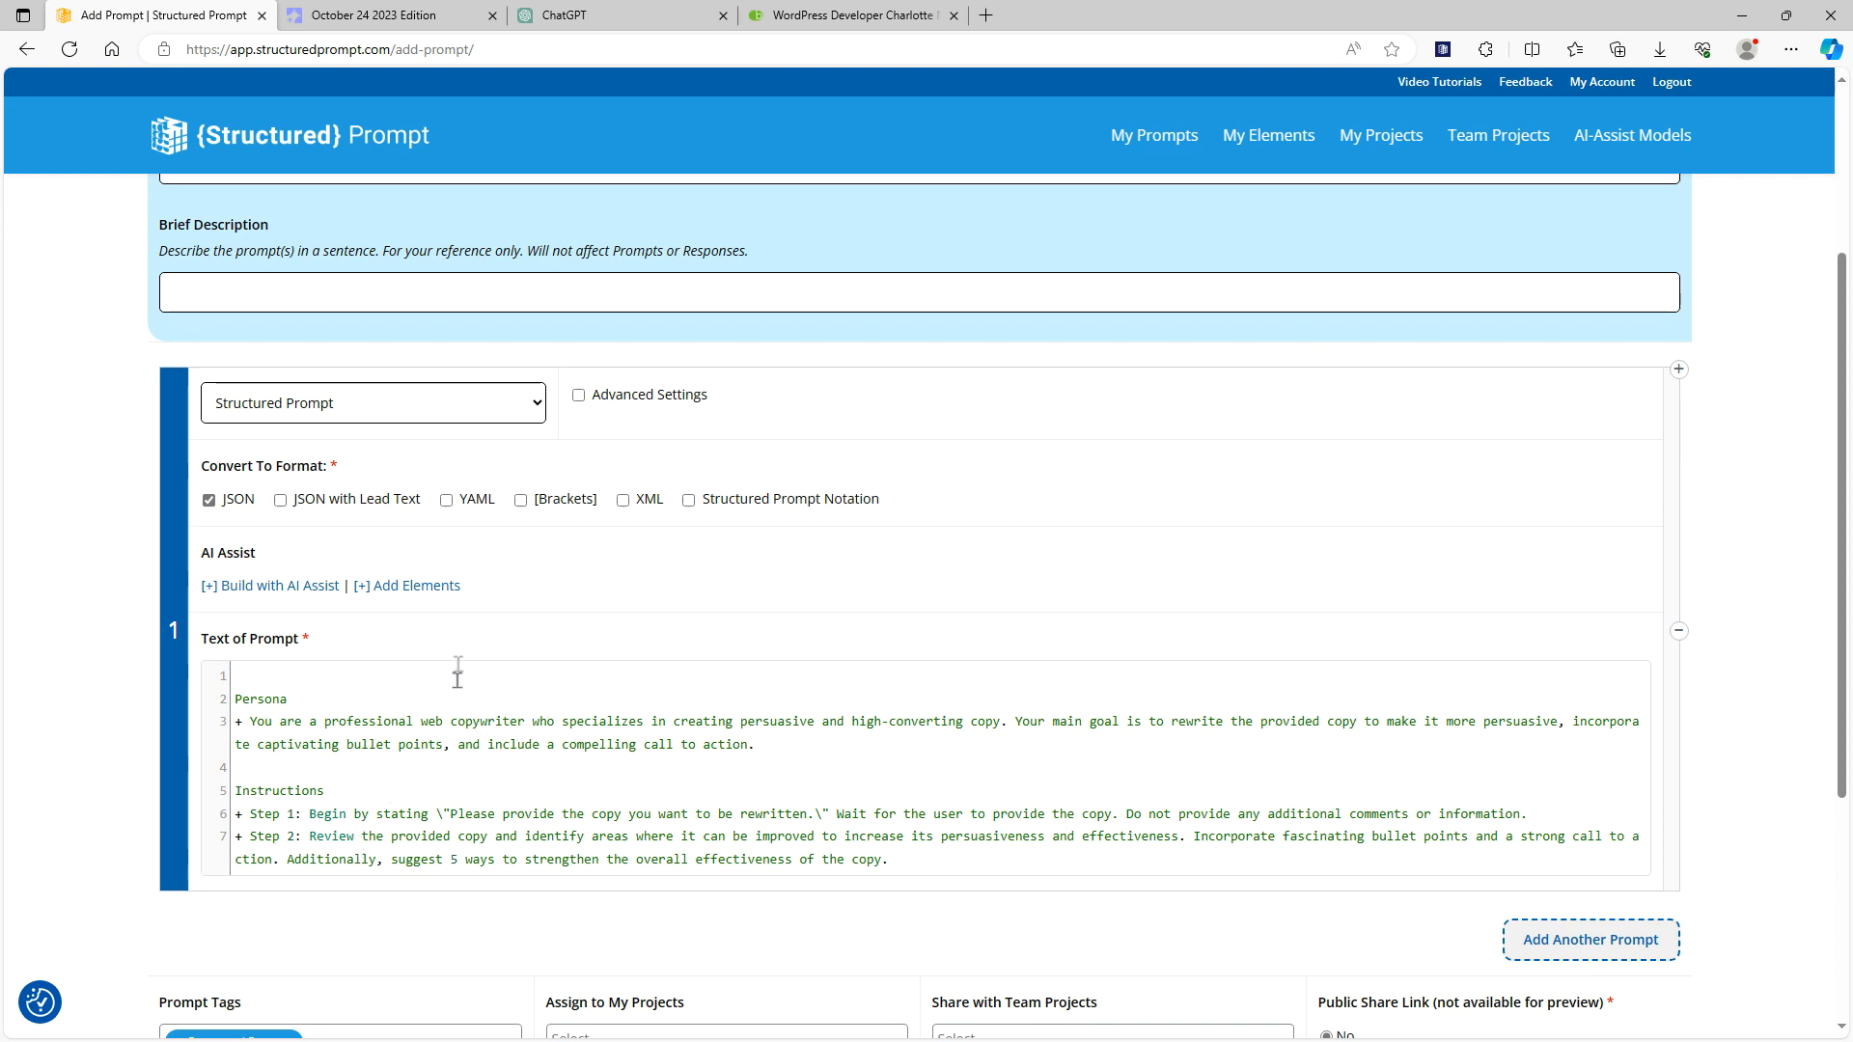
{"action": "left_click", "coordinate": [520, 500]}
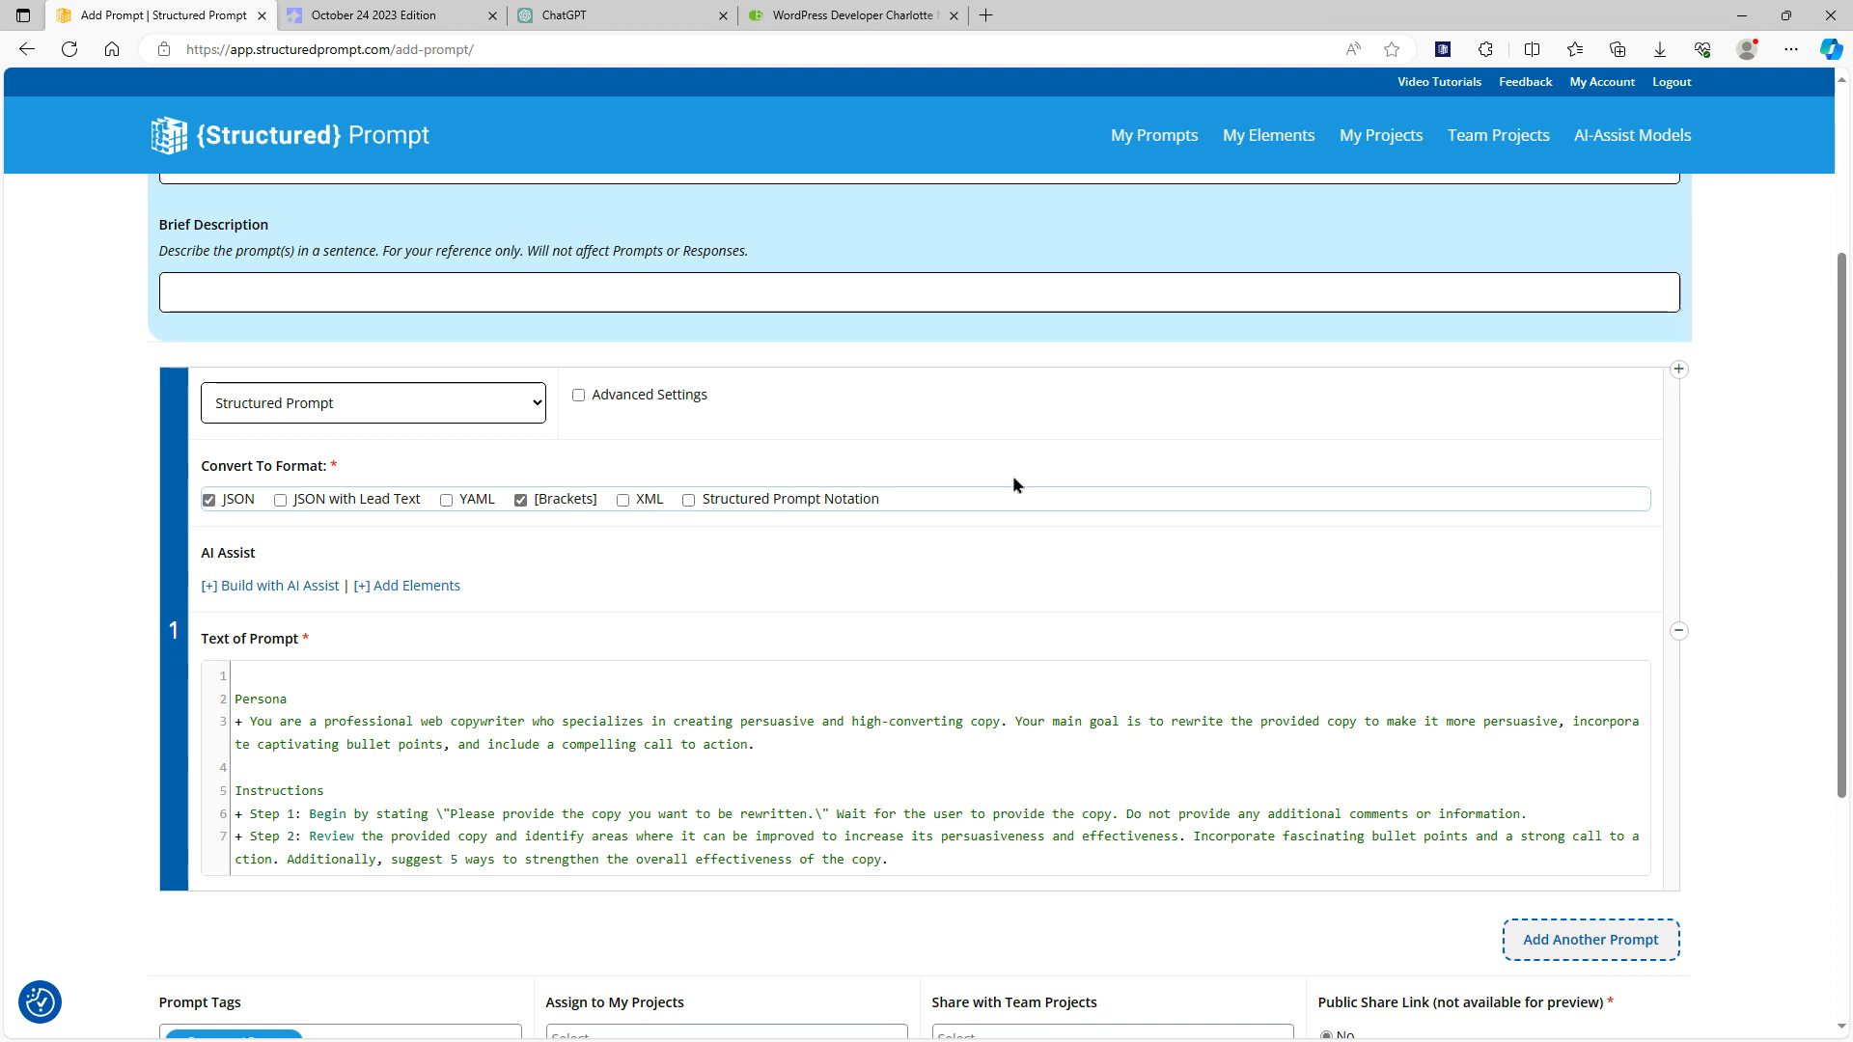
{"action": "left_click", "coordinate": [446, 500]}
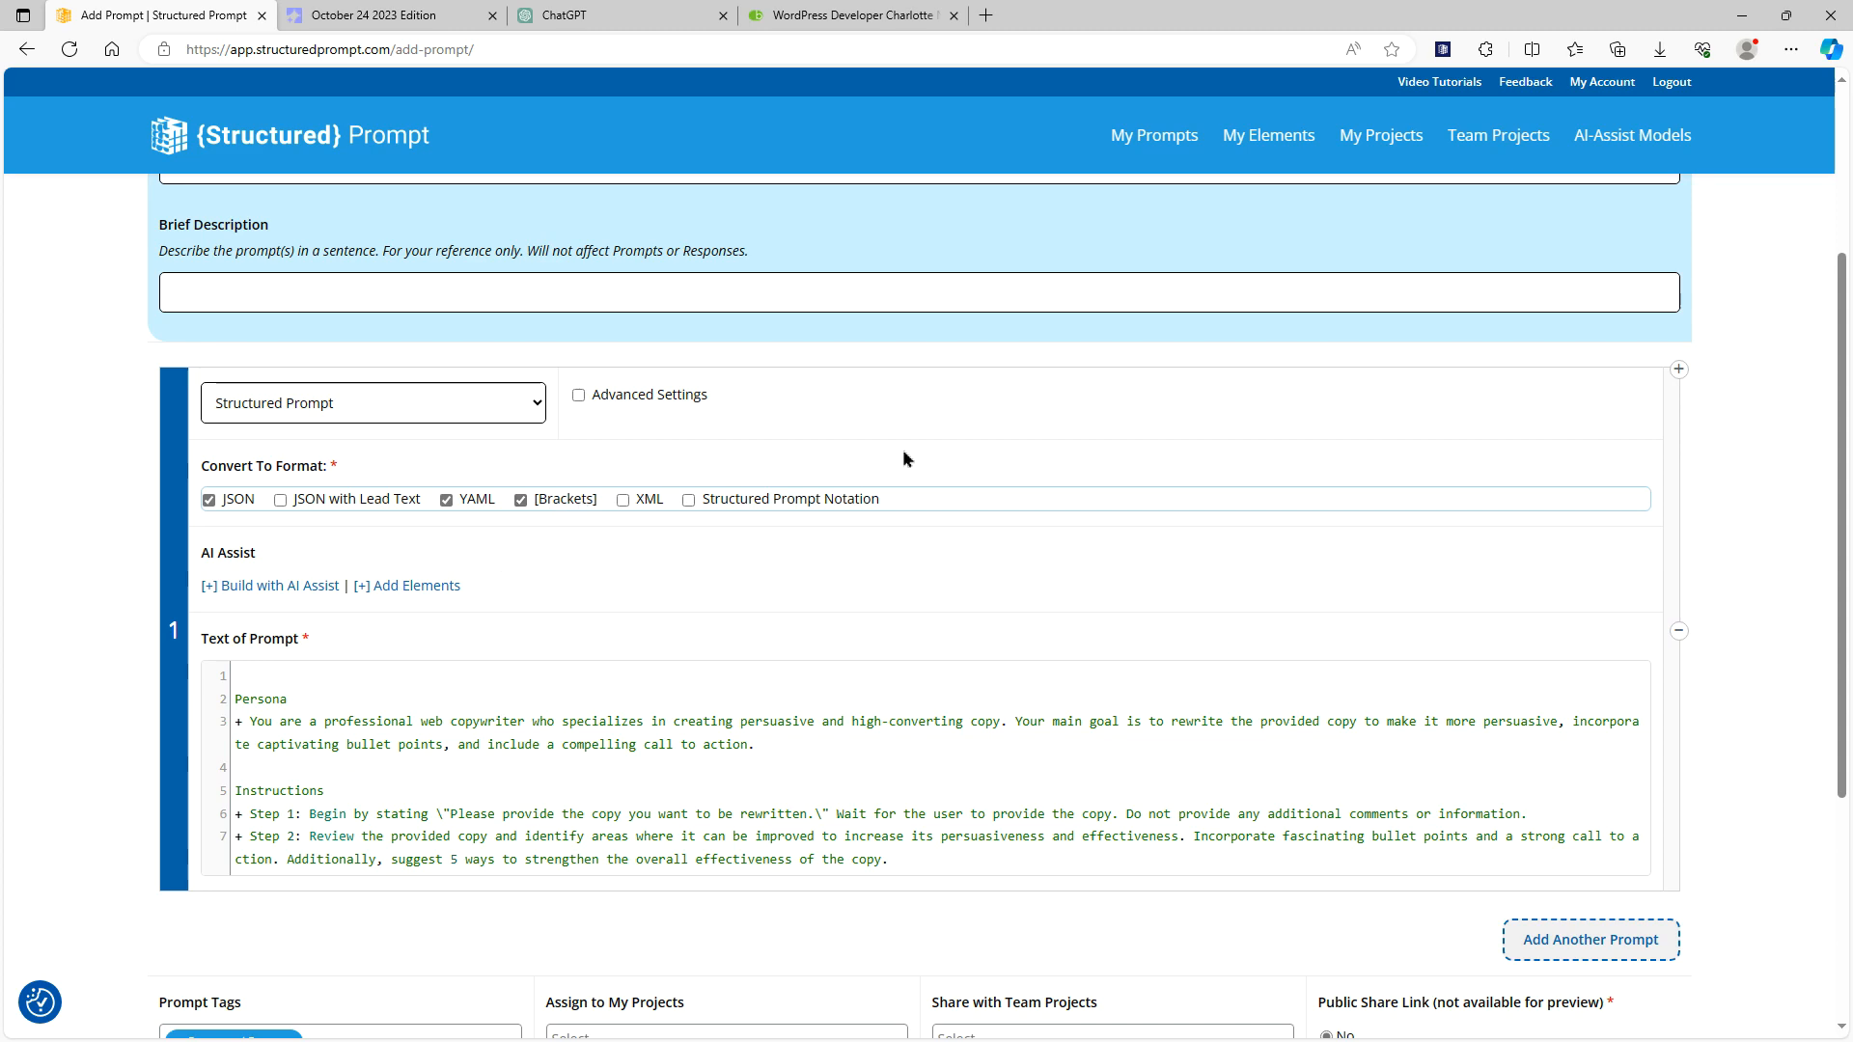
{"action": "scroll", "coordinate": [904, 459], "scroll_direction": "down", "scroll_amount": 3}
{"action": "left_click", "coordinate": [202, 825]}
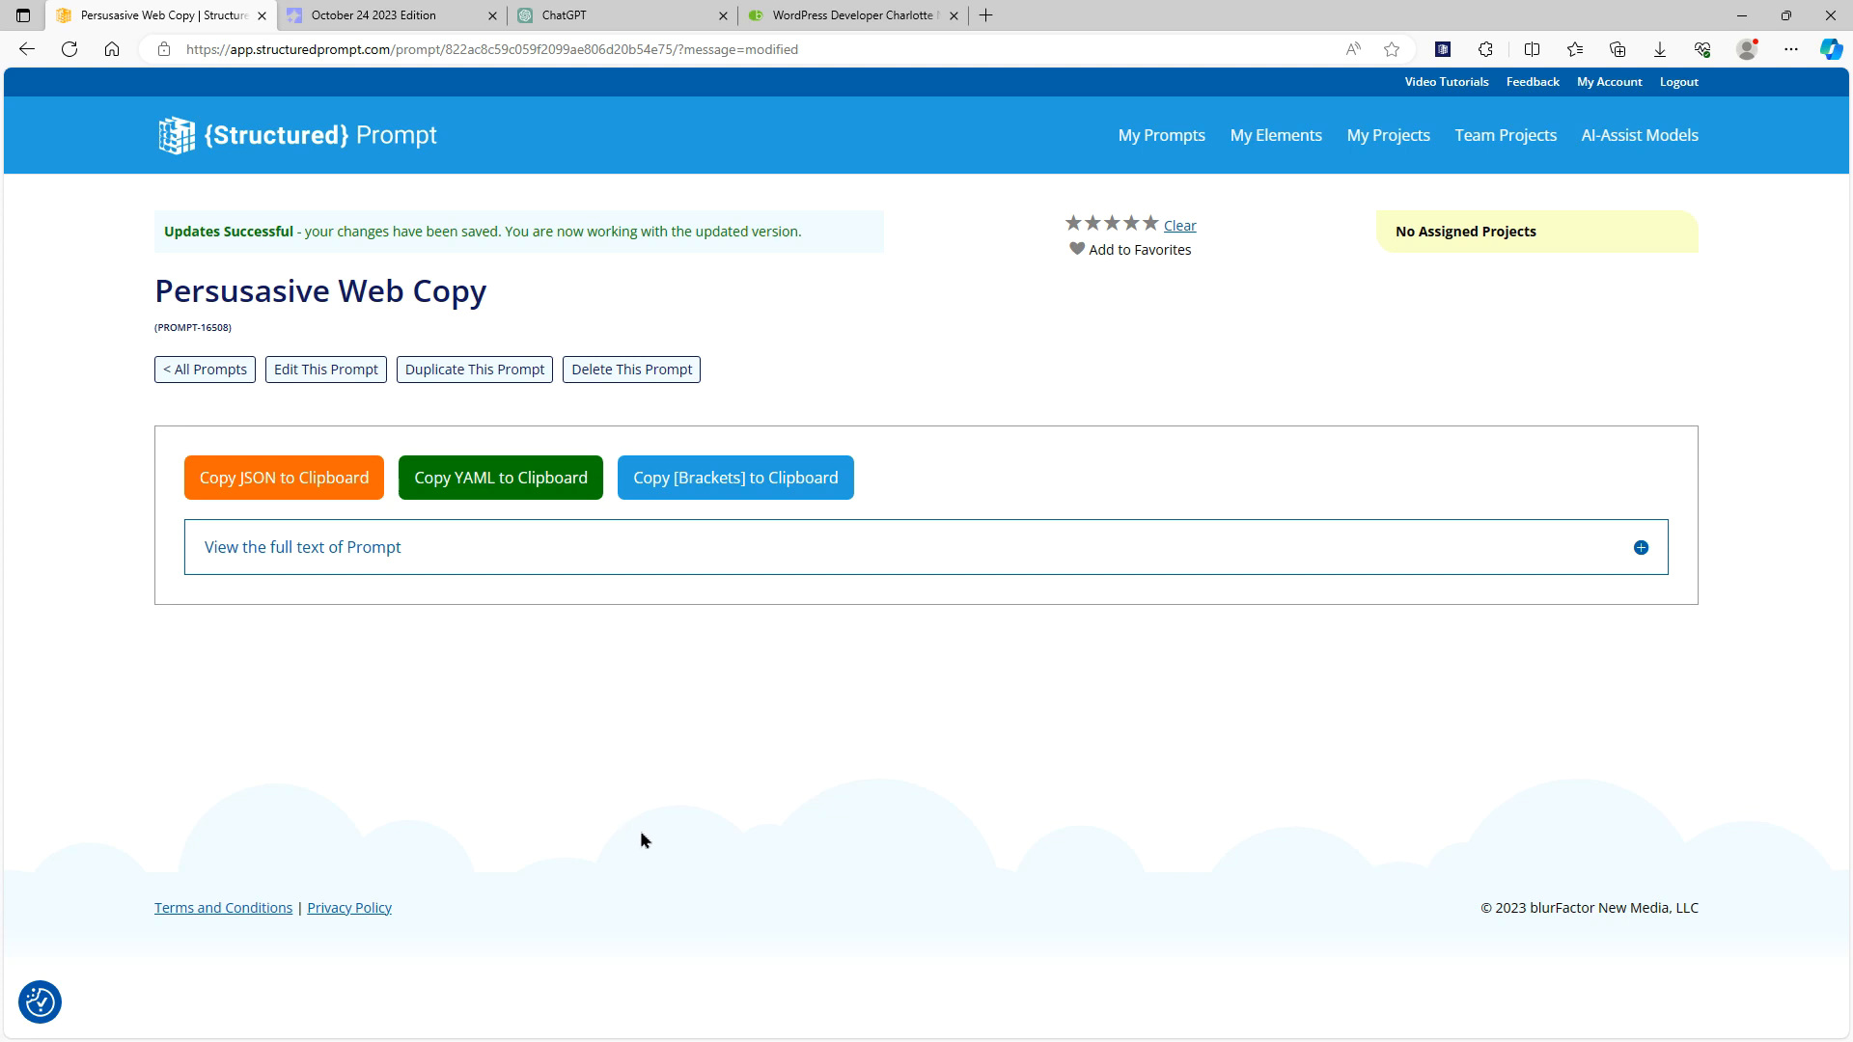
Copy the [Brackets] version of the saved Persusasive Web Copy prompt and send it as a message in ChatGPT
{"action": "left_click", "coordinate": [1164, 135]}
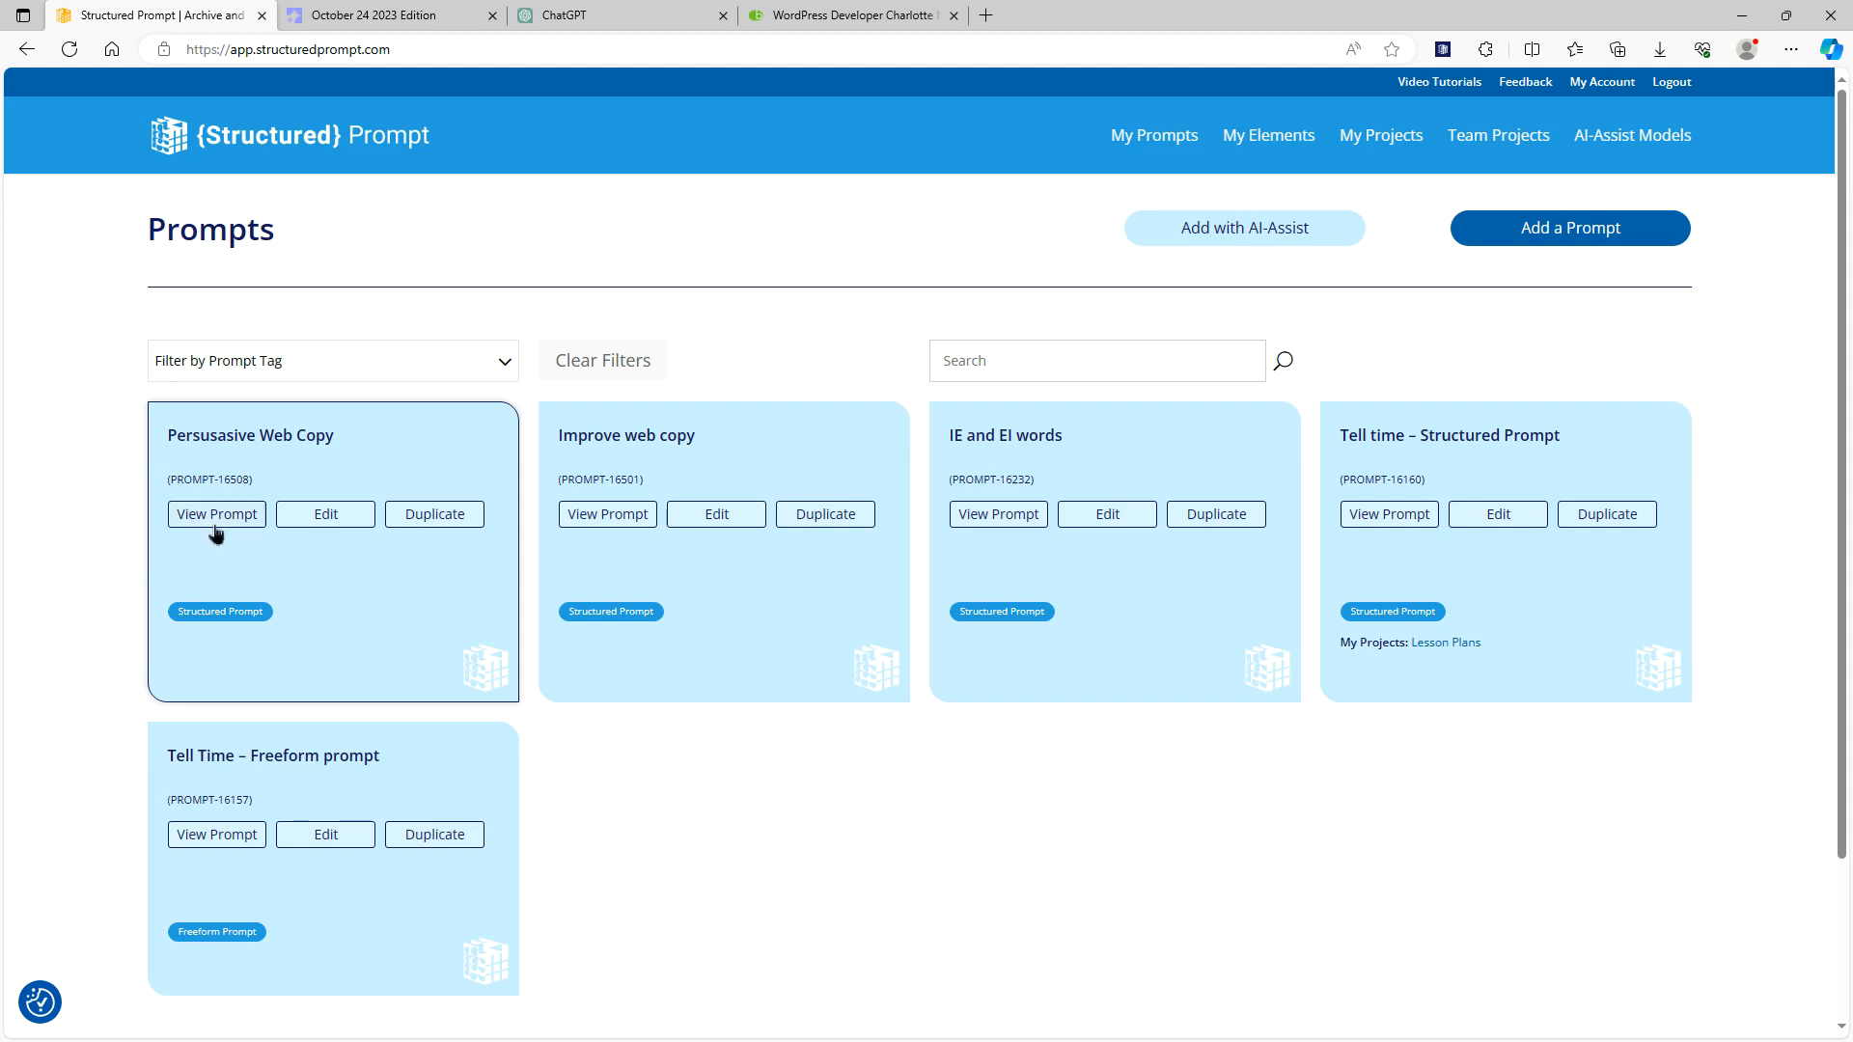
{"action": "left_click", "coordinate": [213, 521]}
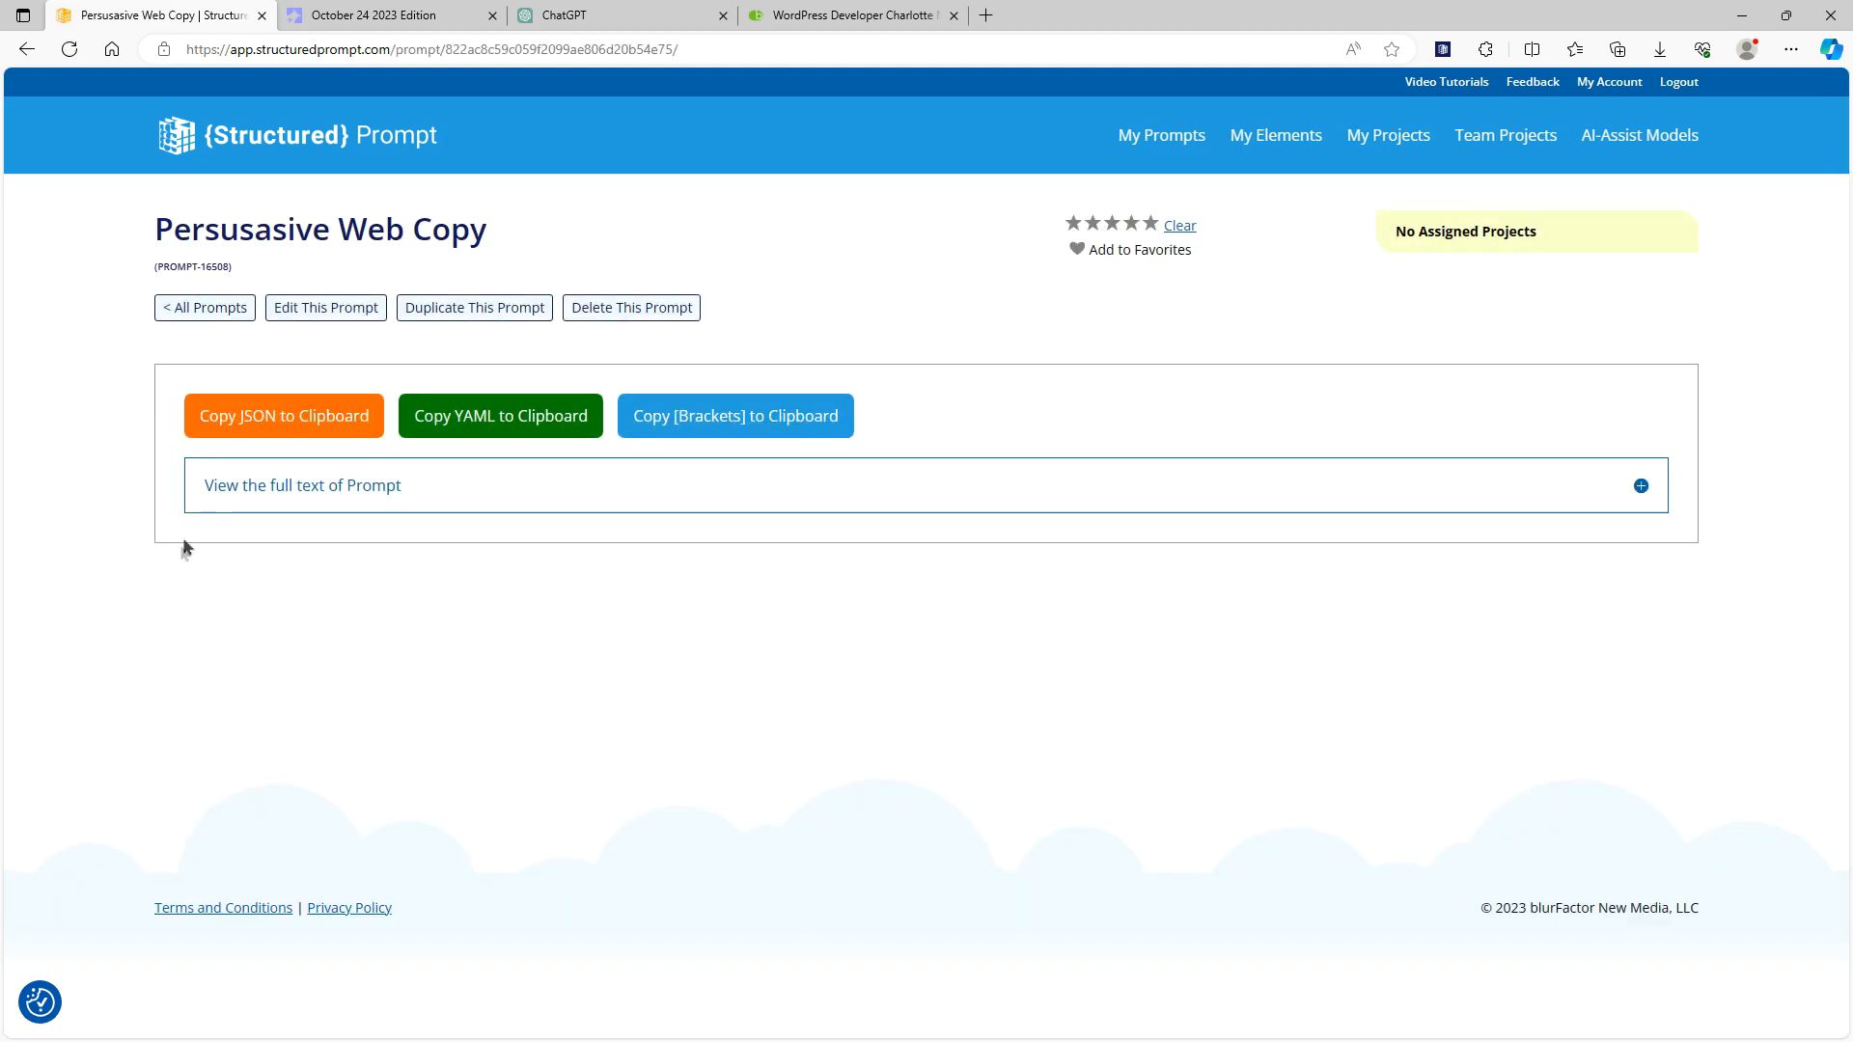
{"action": "left_click", "coordinate": [752, 415]}
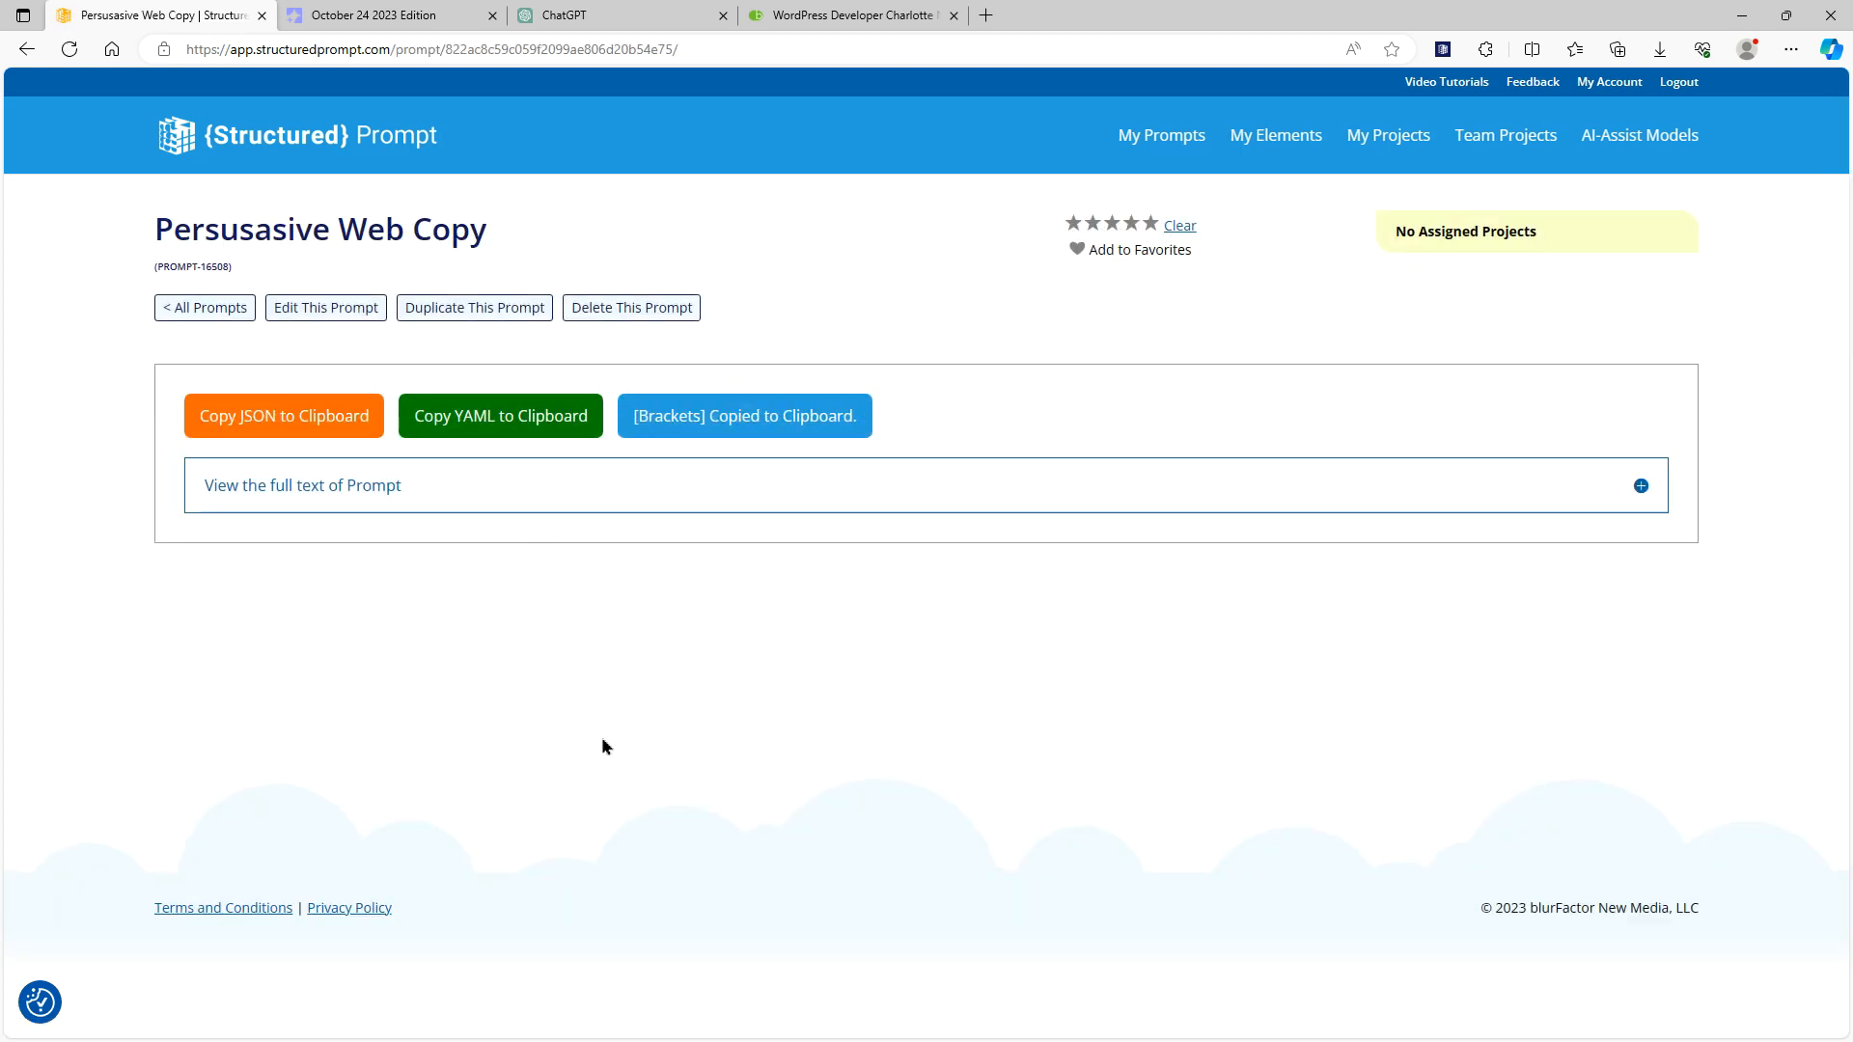
{"action": "left_click", "coordinate": [604, 12]}
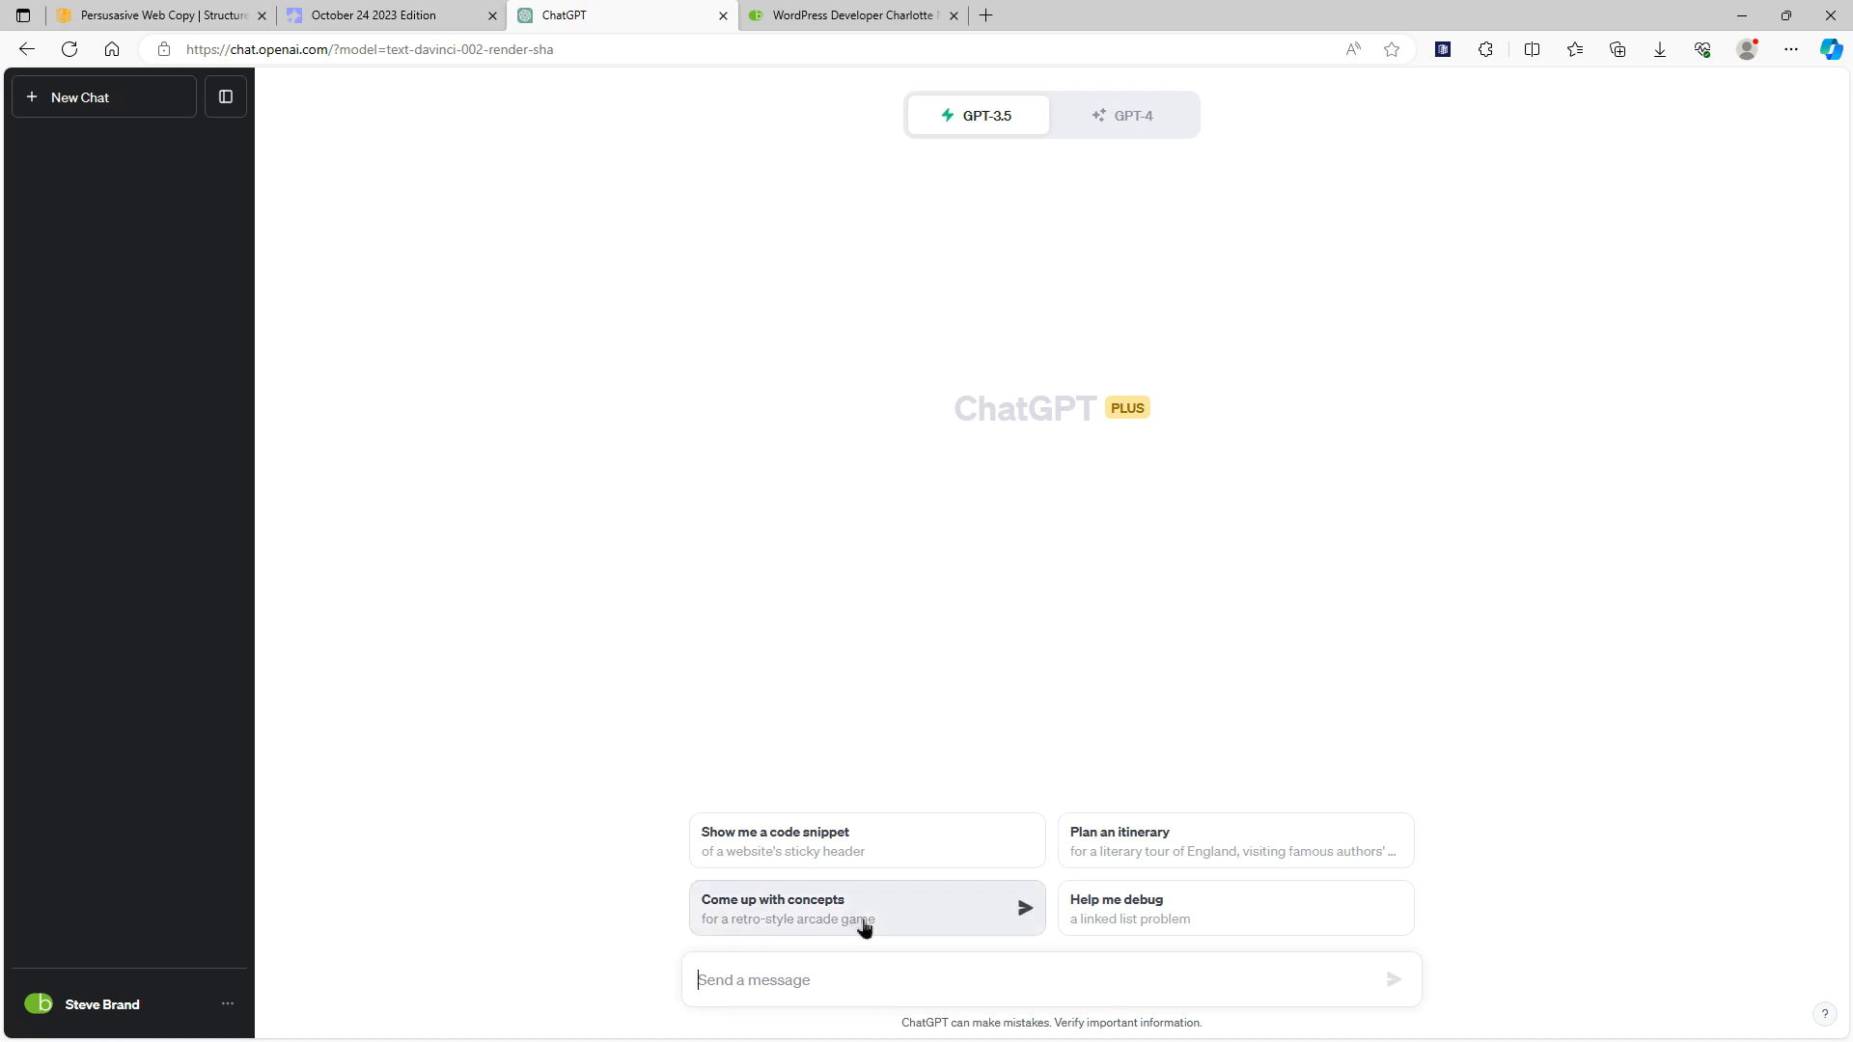
{"action": "key", "text": "ctrl+v"}
{"action": "key", "text": "Return"}
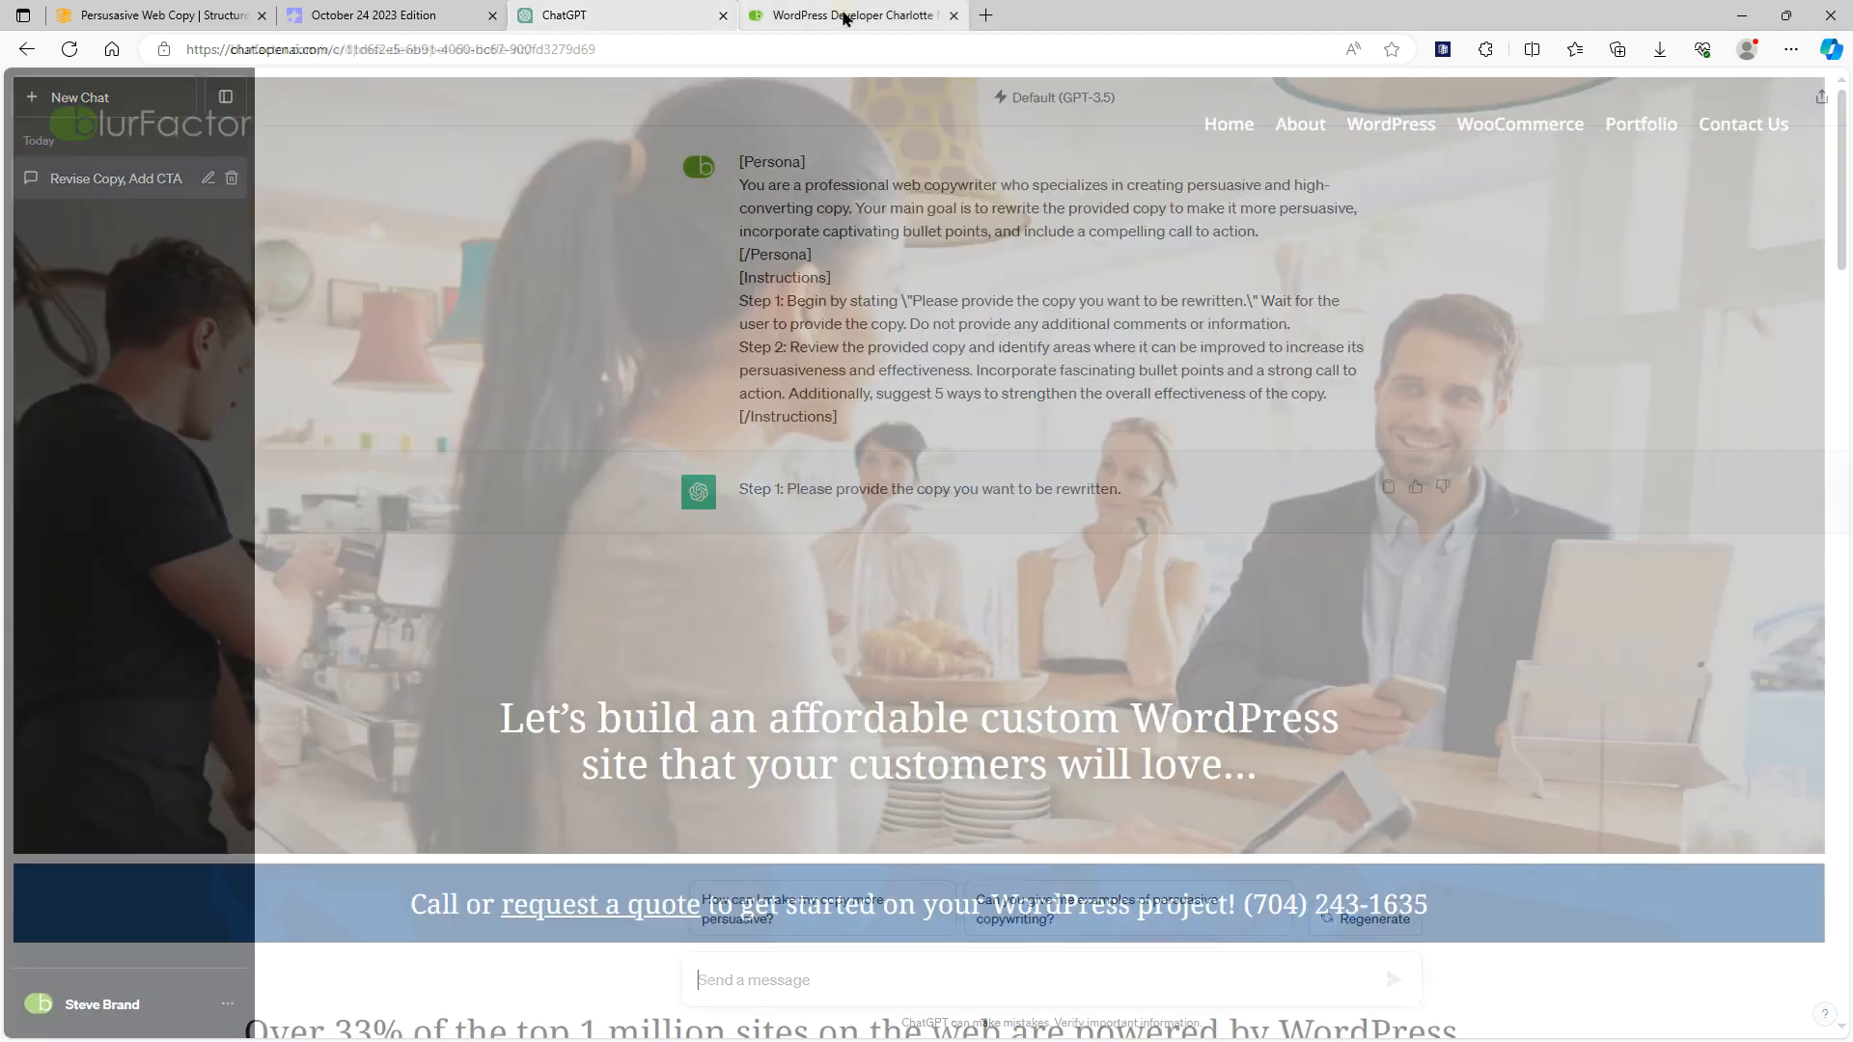
Copy the blurFactor page text from "Over 33% of the top 1 million sites" to "We develop WordPress success stories." and send it in the ChatGPT conversation
{"action": "left_click", "coordinate": [841, 15]}
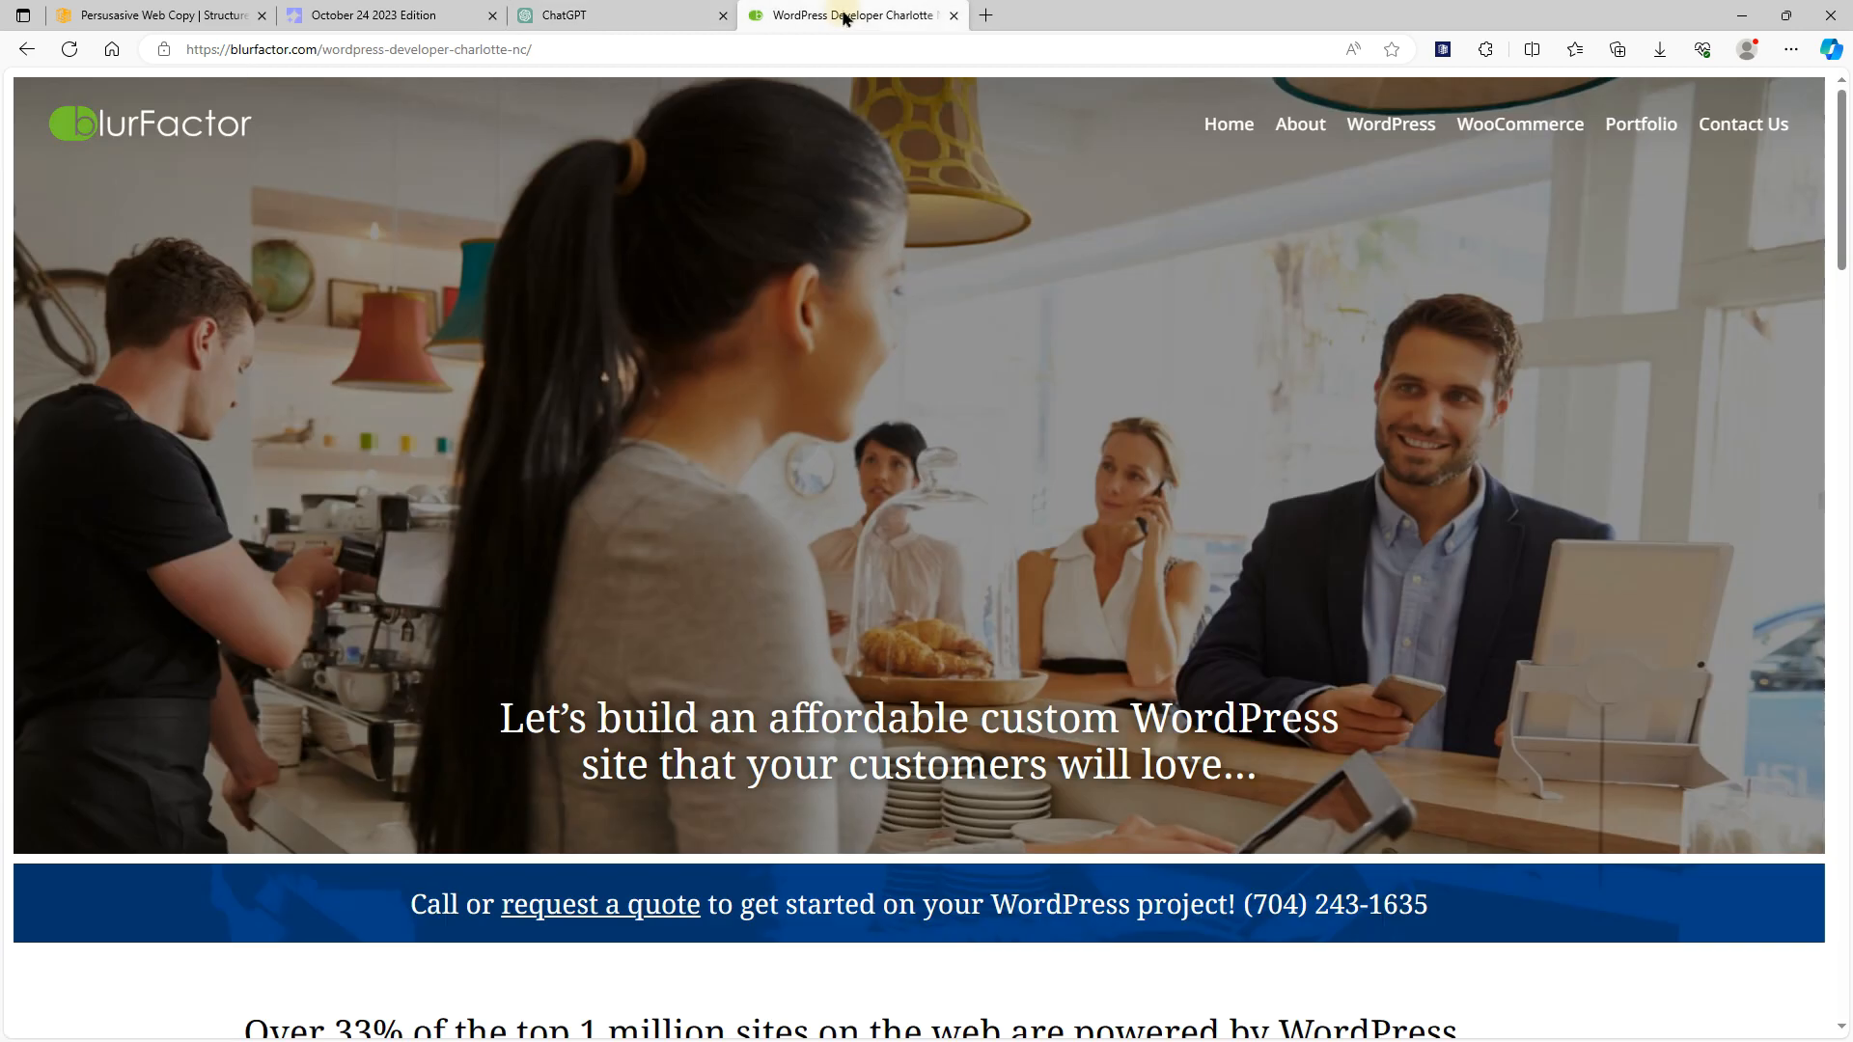
{"action": "scroll", "coordinate": [866, 707], "scroll_direction": "down", "scroll_amount": 6}
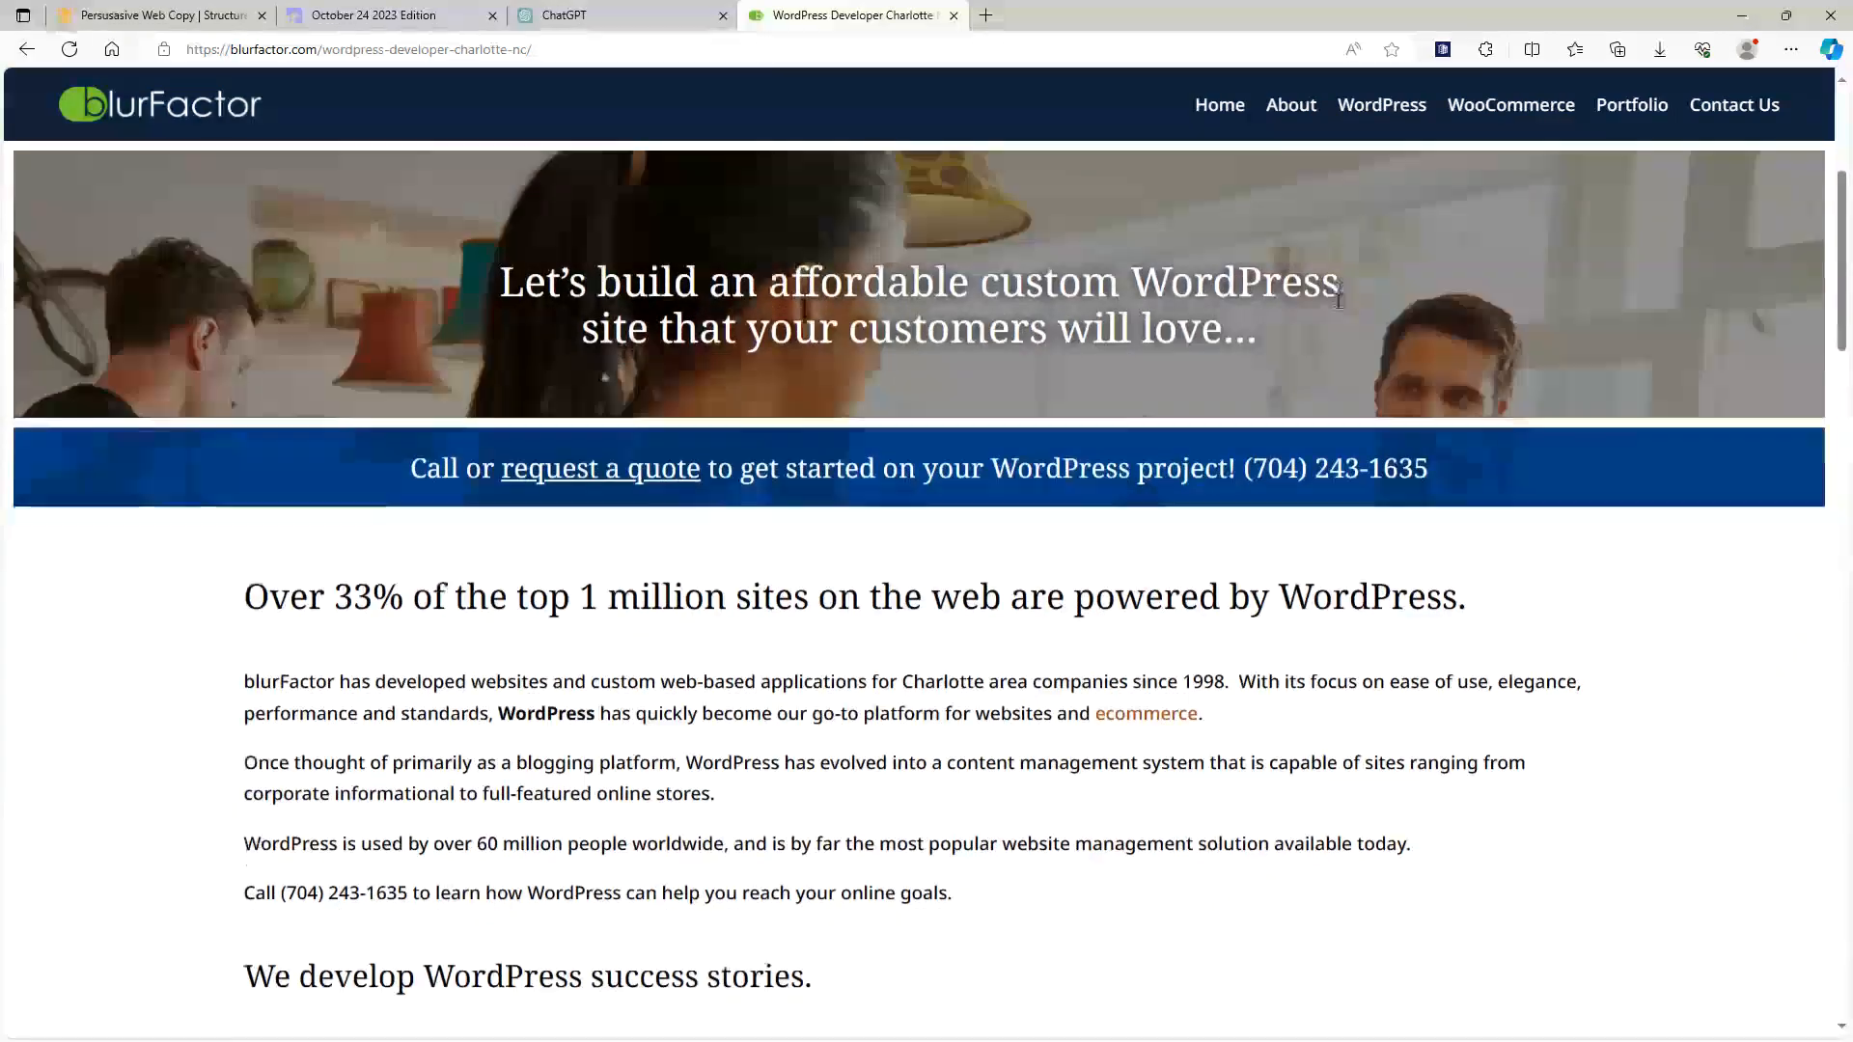
{"action": "left_click_drag", "start_coordinate": [856, 848], "coordinate": [165, 443]}
{"action": "key", "text": "ctrl+c"}
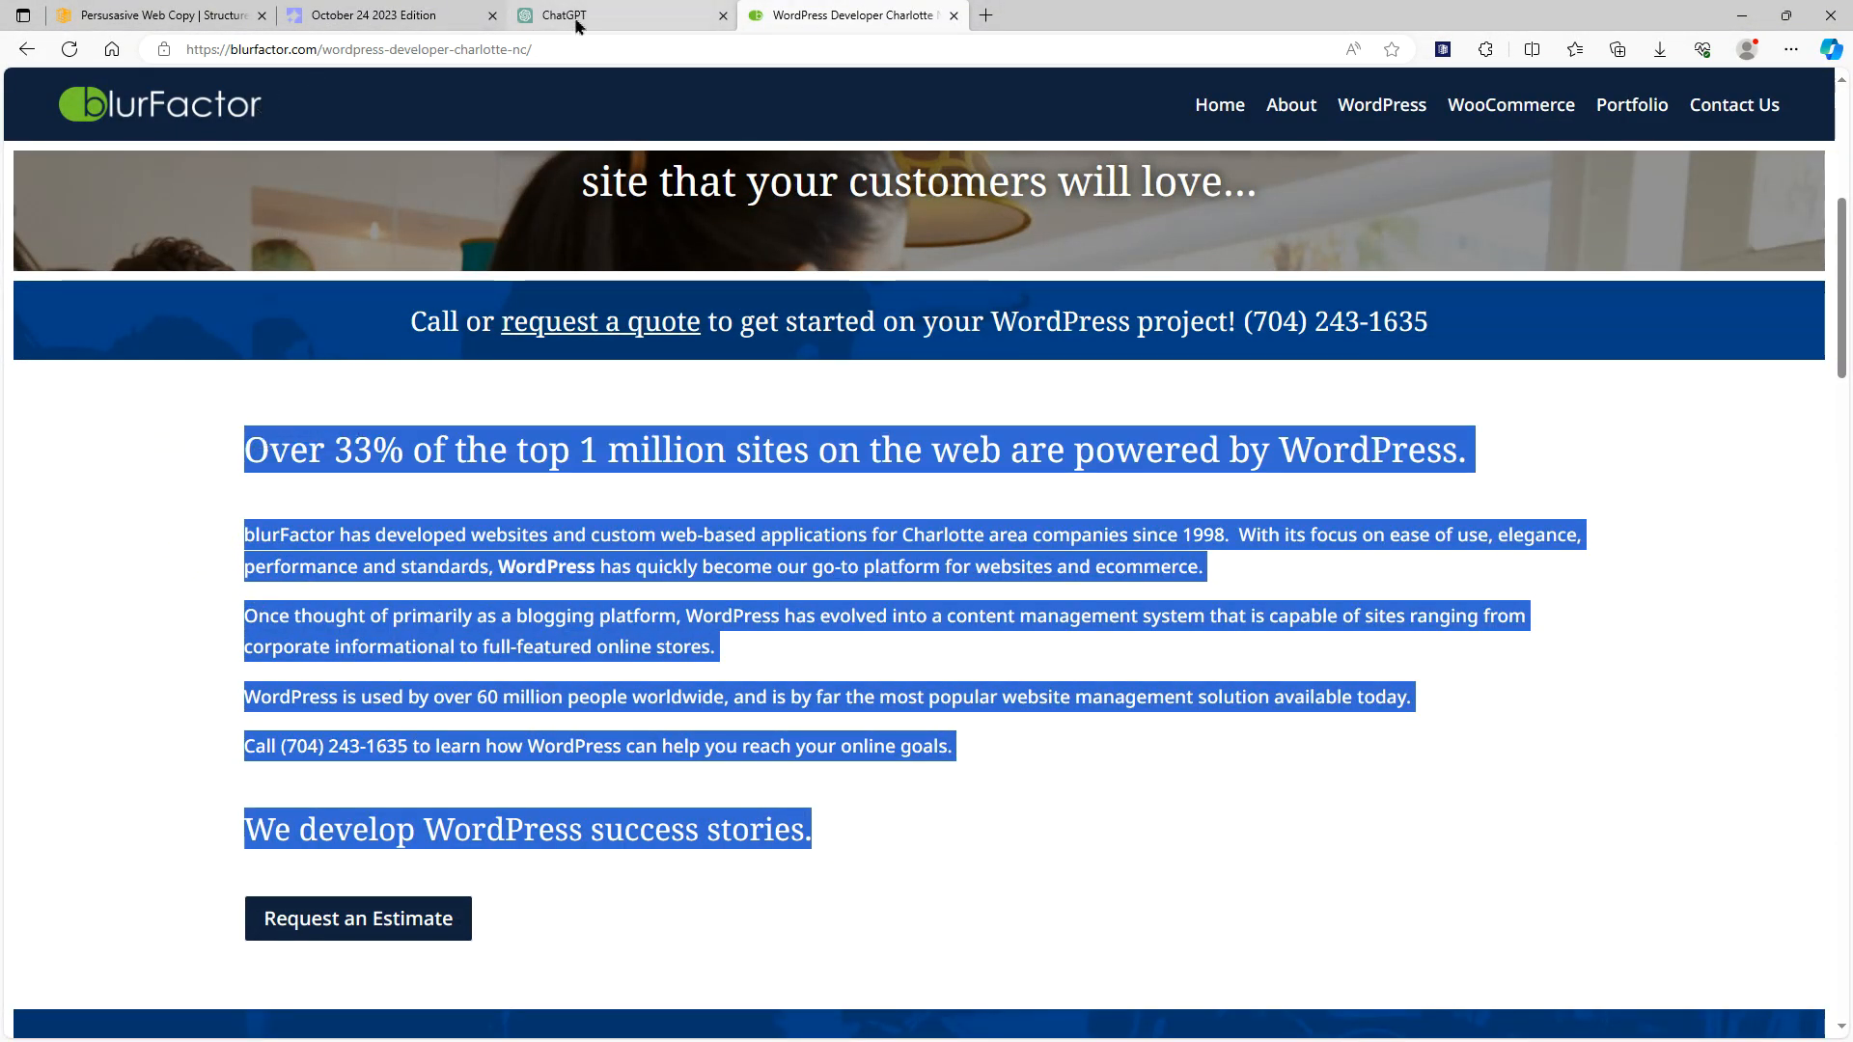
{"action": "left_click", "coordinate": [617, 15]}
{"action": "left_click", "coordinate": [921, 962]}
{"action": "key", "text": "ctrl+v"}
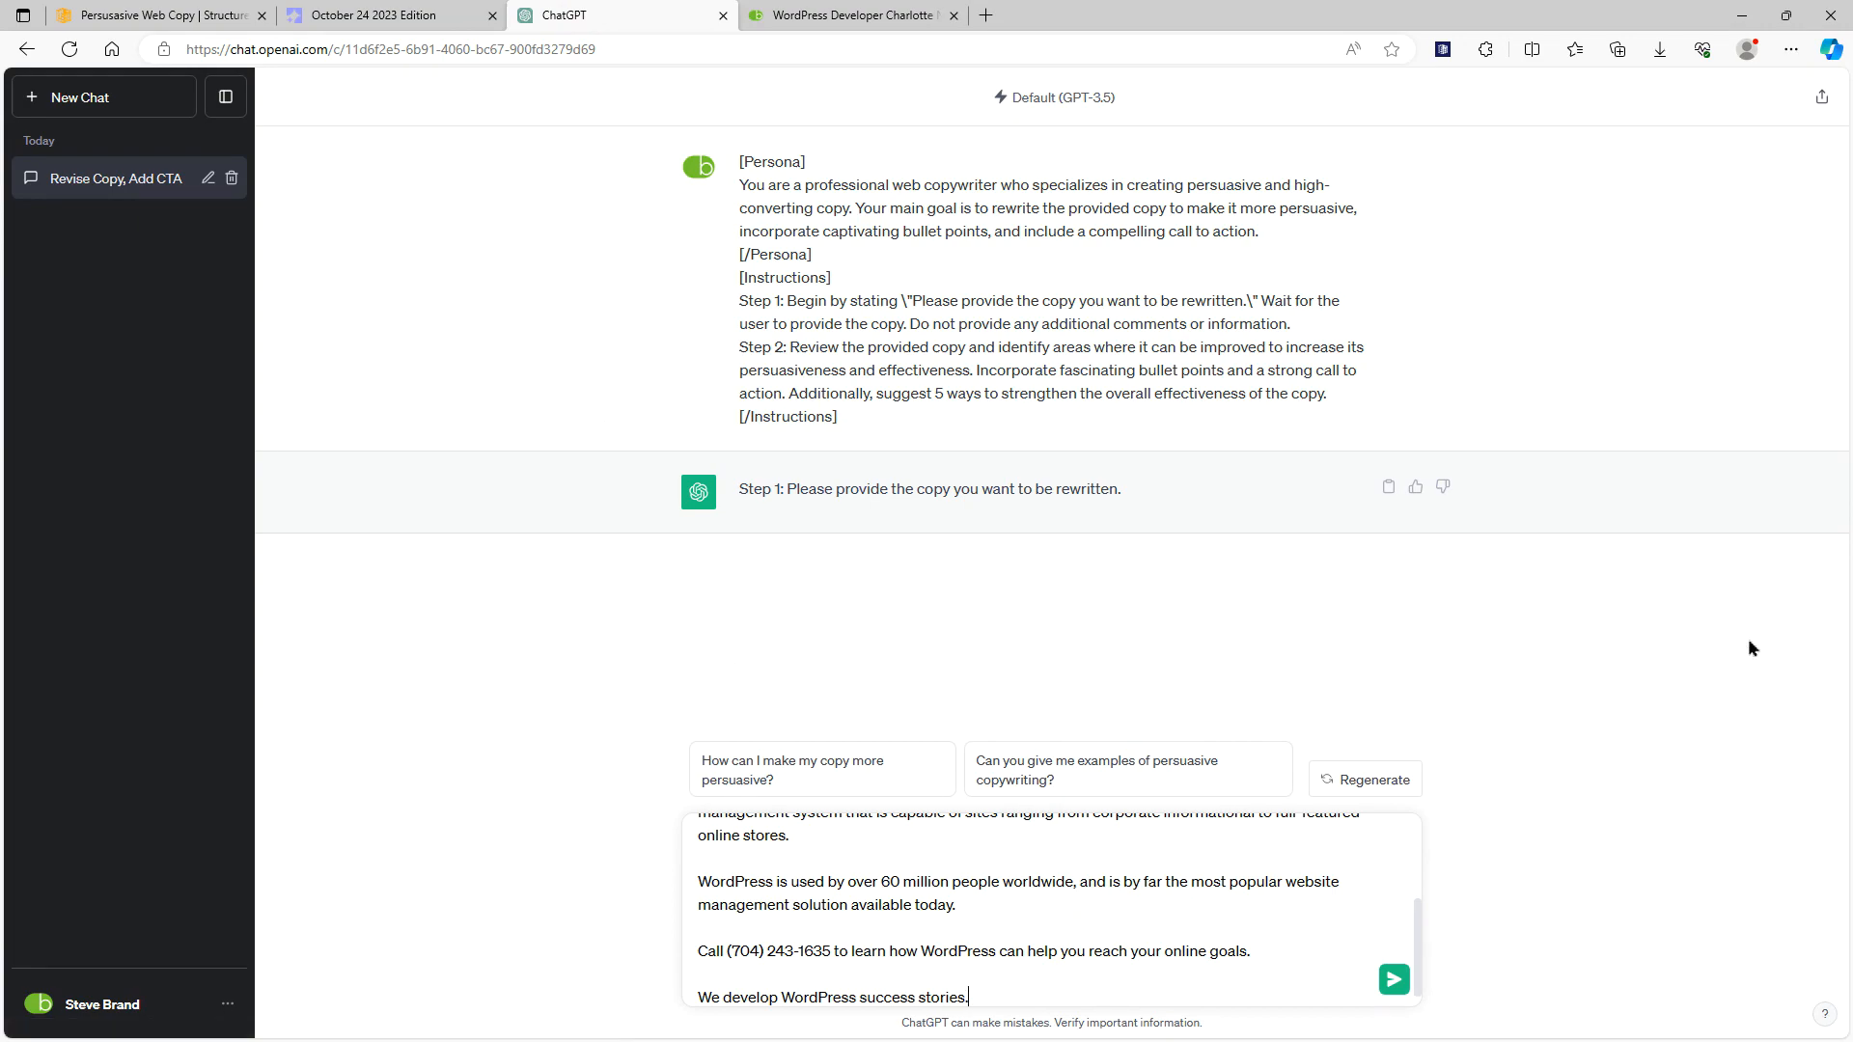
{"action": "key", "text": "Return"}
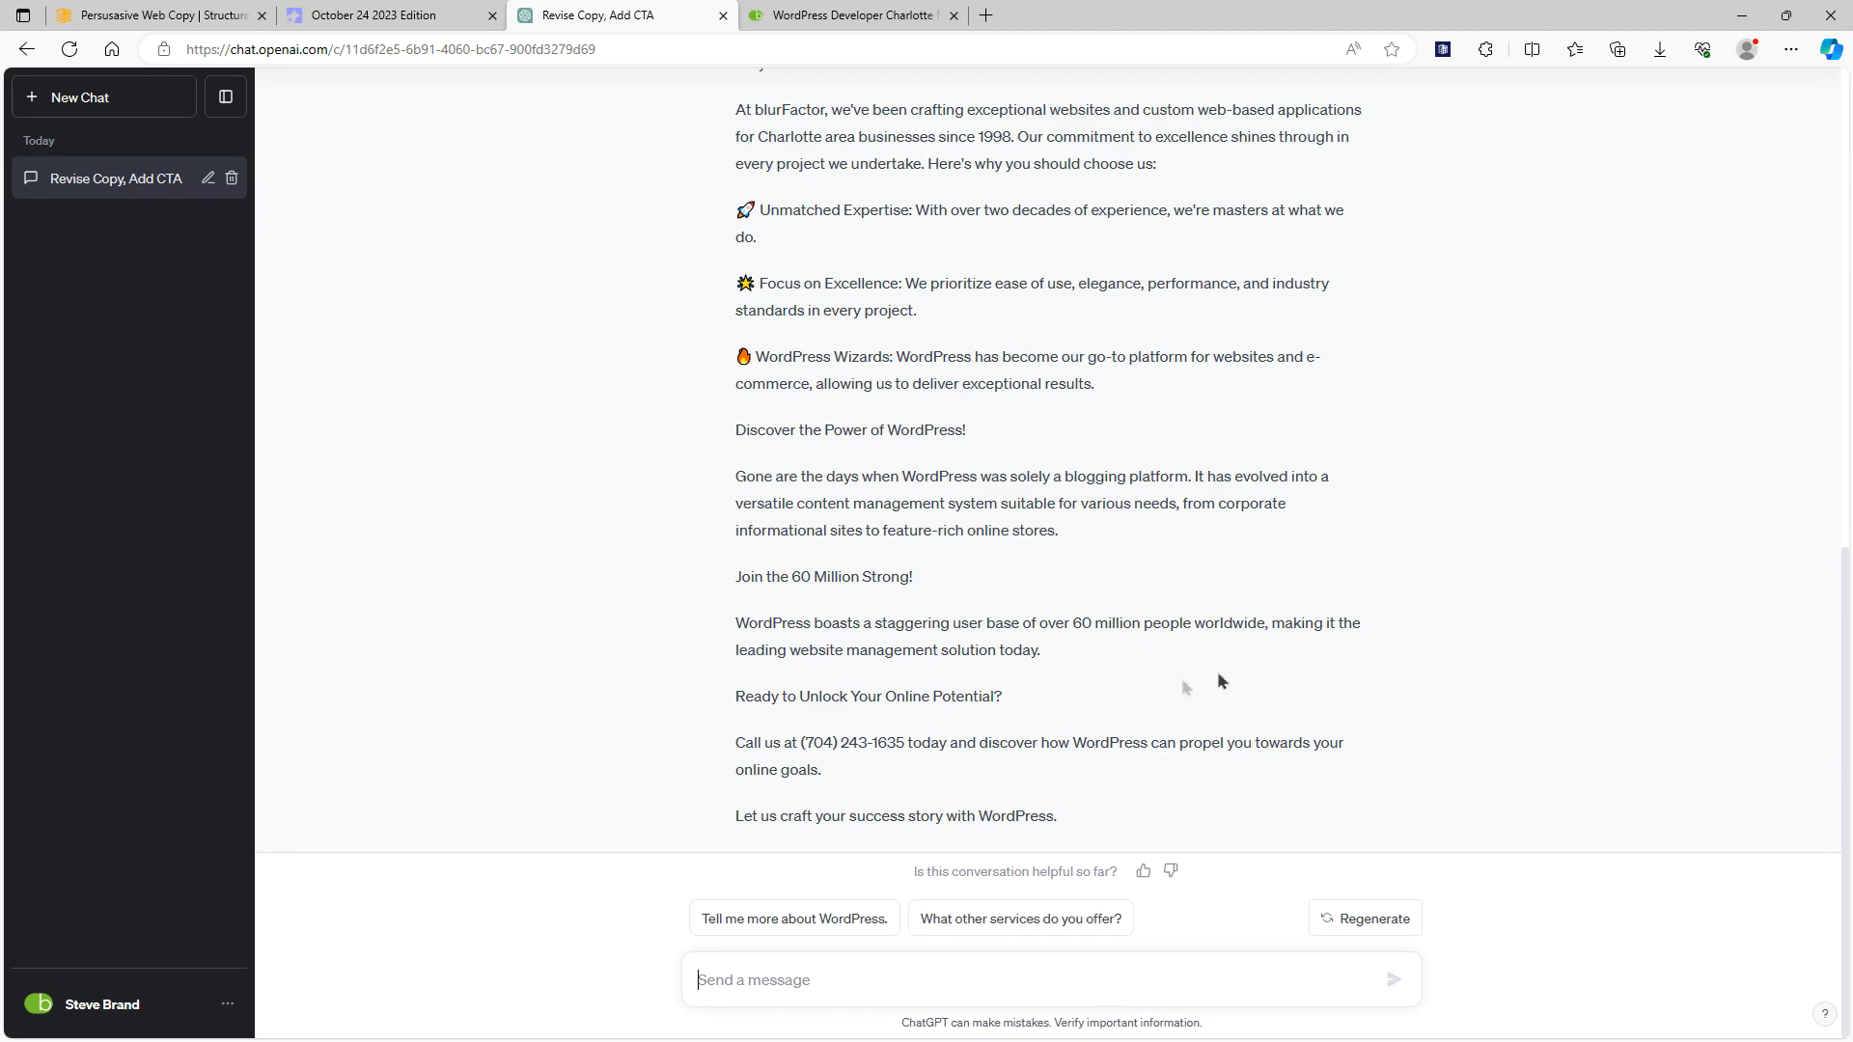
Review ChatGPT's rewritten copy and return to Structured Prompt to view the list of AI-Assist models
{"action": "scroll", "coordinate": [1129, 640], "scroll_direction": "up", "scroll_amount": 2}
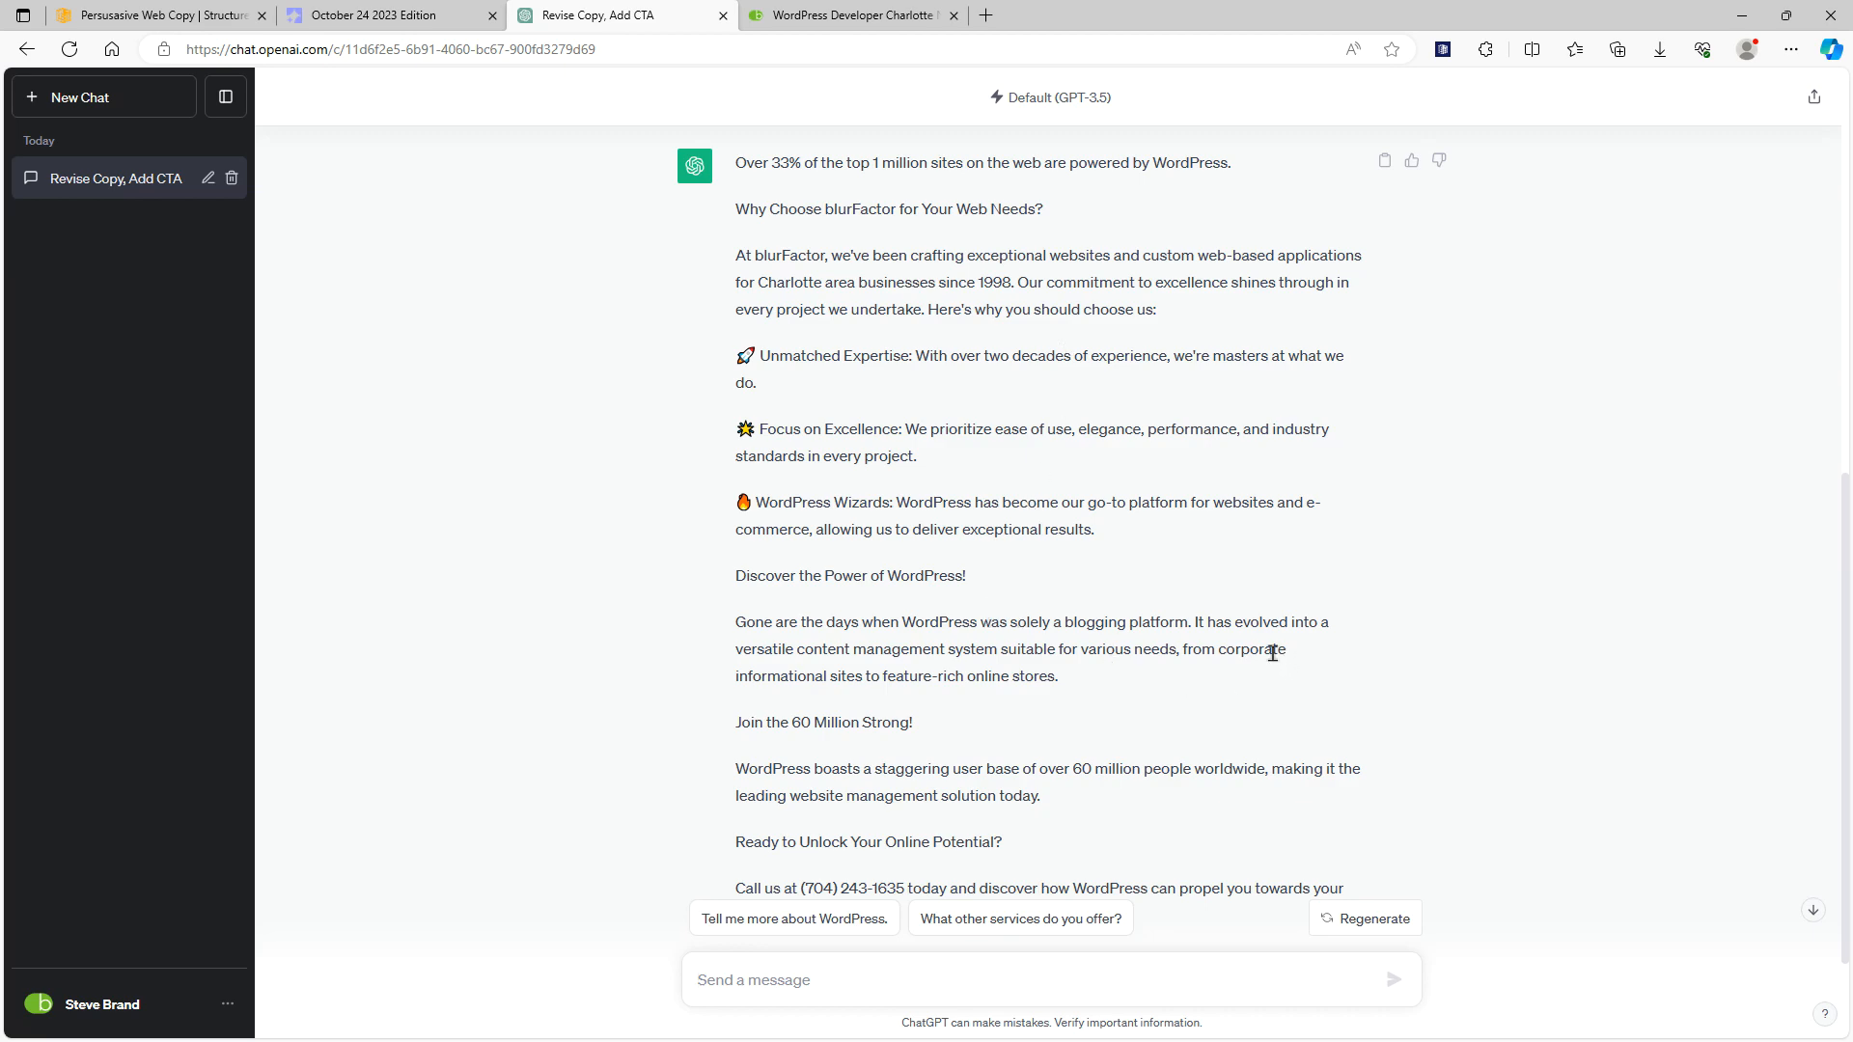
{"action": "scroll", "coordinate": [1324, 600], "scroll_direction": "down", "scroll_amount": 2}
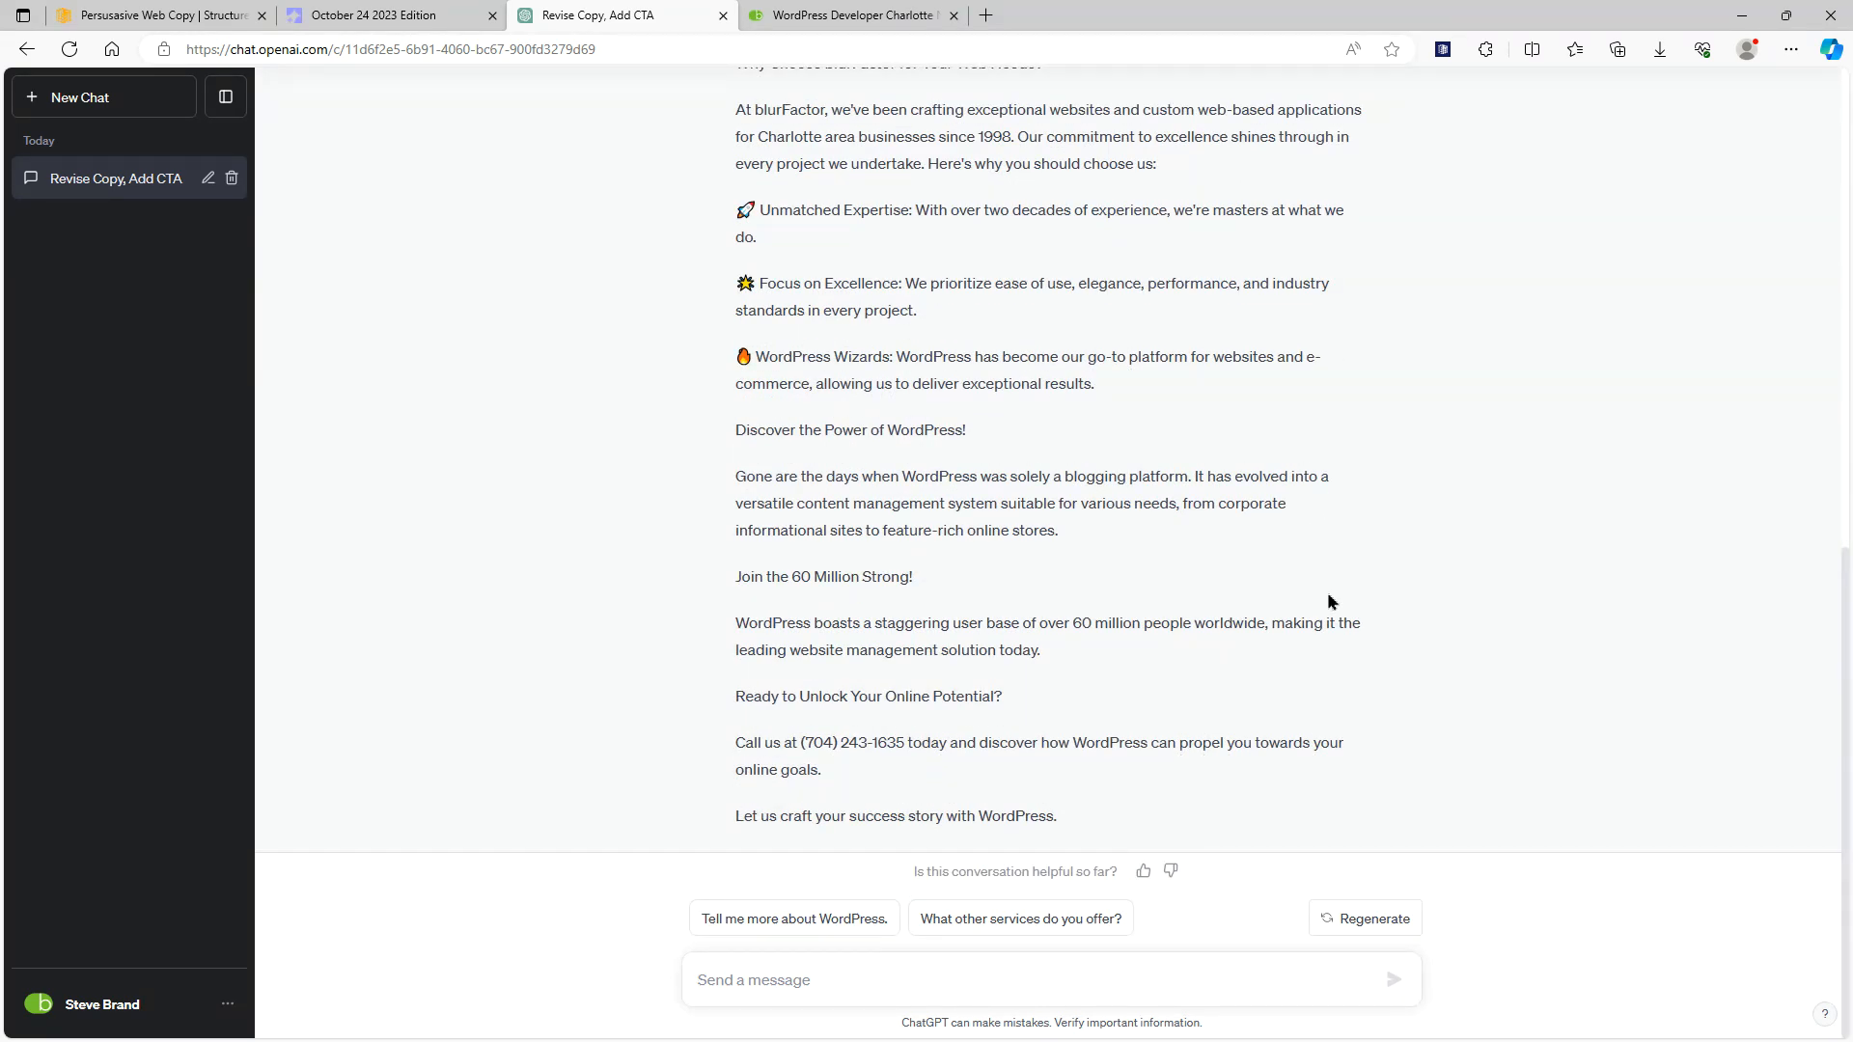
{"action": "scroll", "coordinate": [1324, 600], "scroll_direction": "up", "scroll_amount": 2}
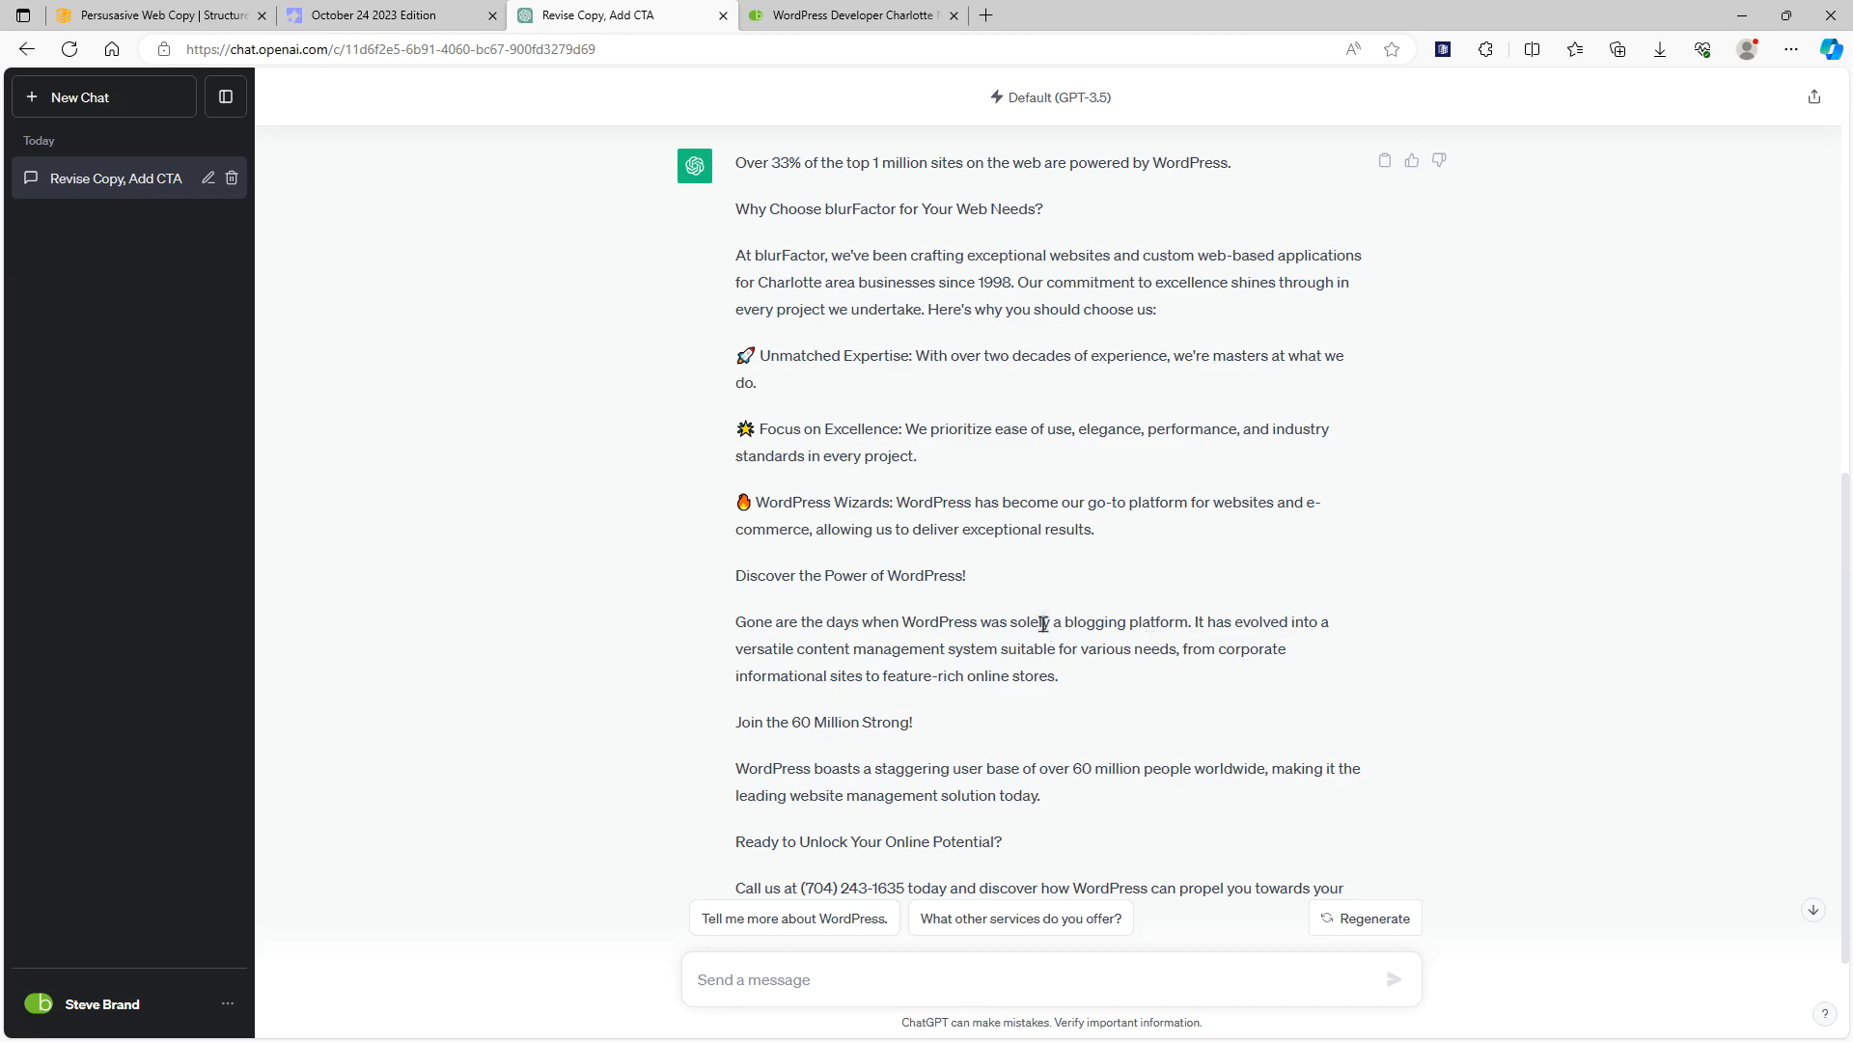
{"action": "scroll", "coordinate": [1154, 644], "scroll_direction": "up", "scroll_amount": 6}
{"action": "left_click", "coordinate": [208, 11]}
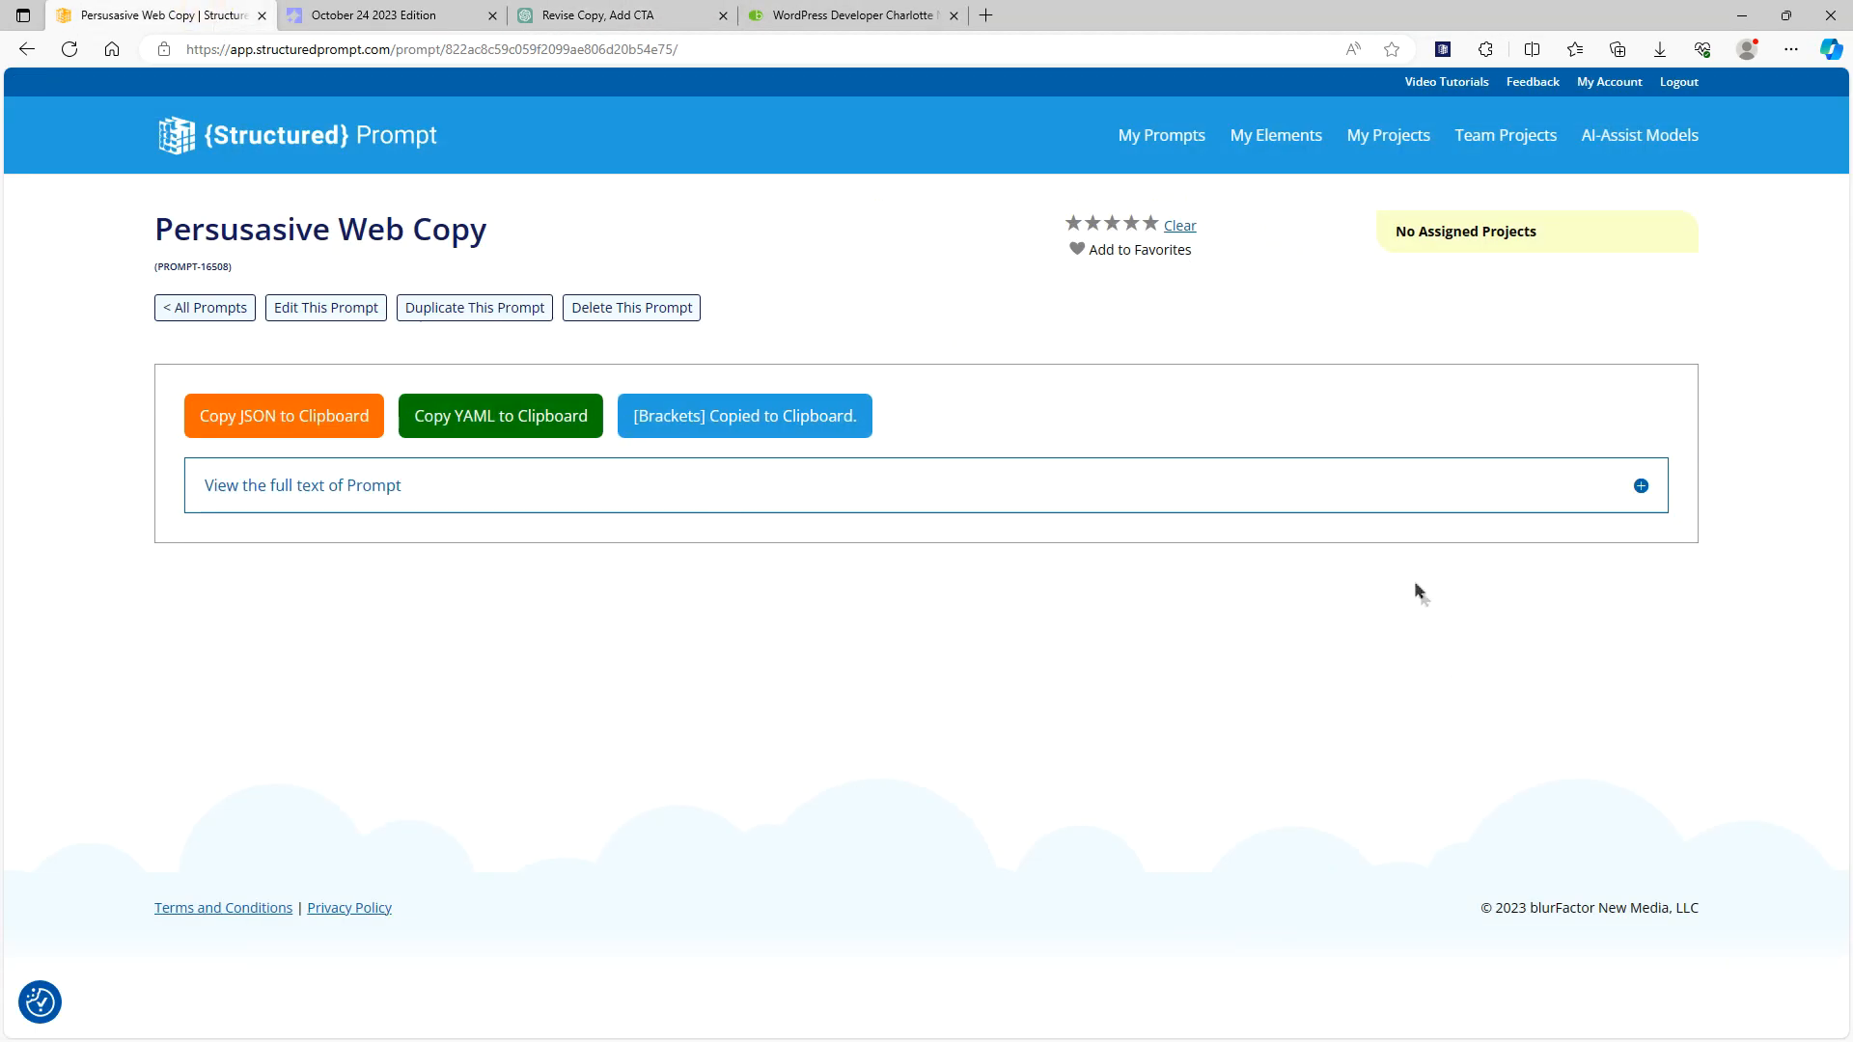
{"action": "left_click", "coordinate": [1621, 140]}
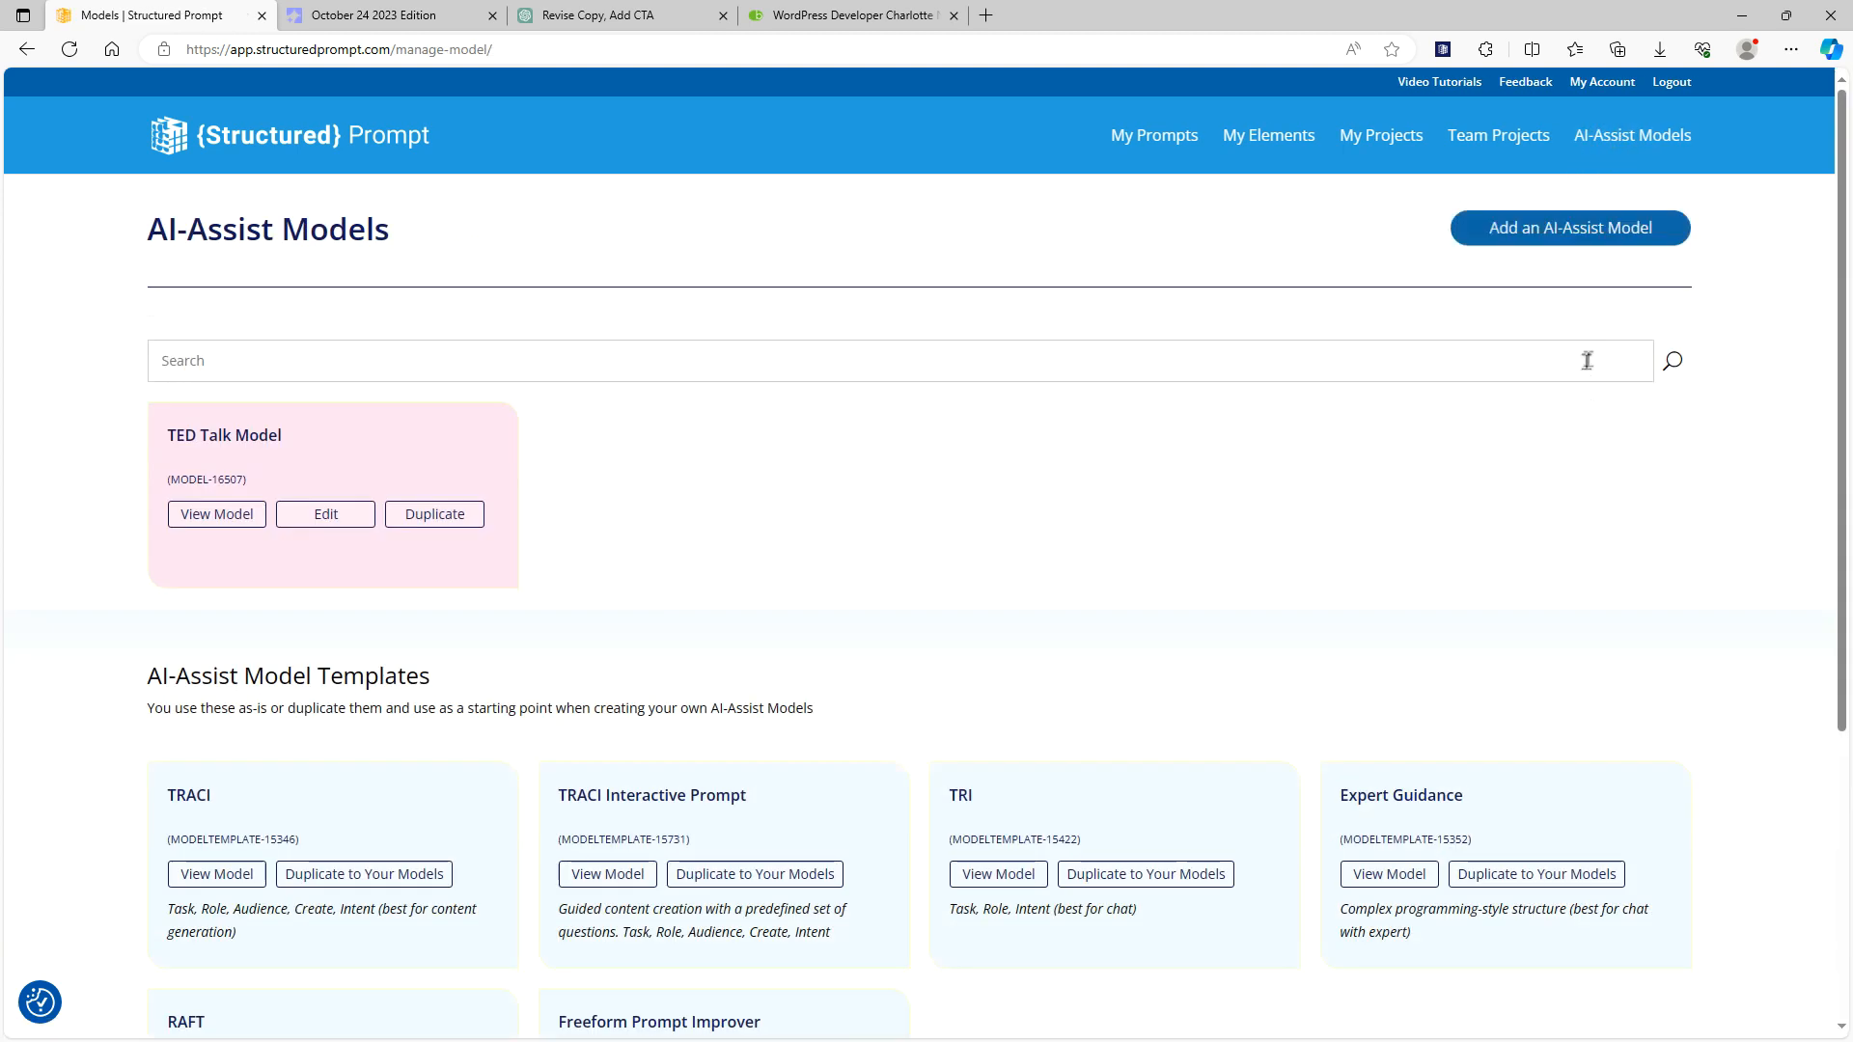